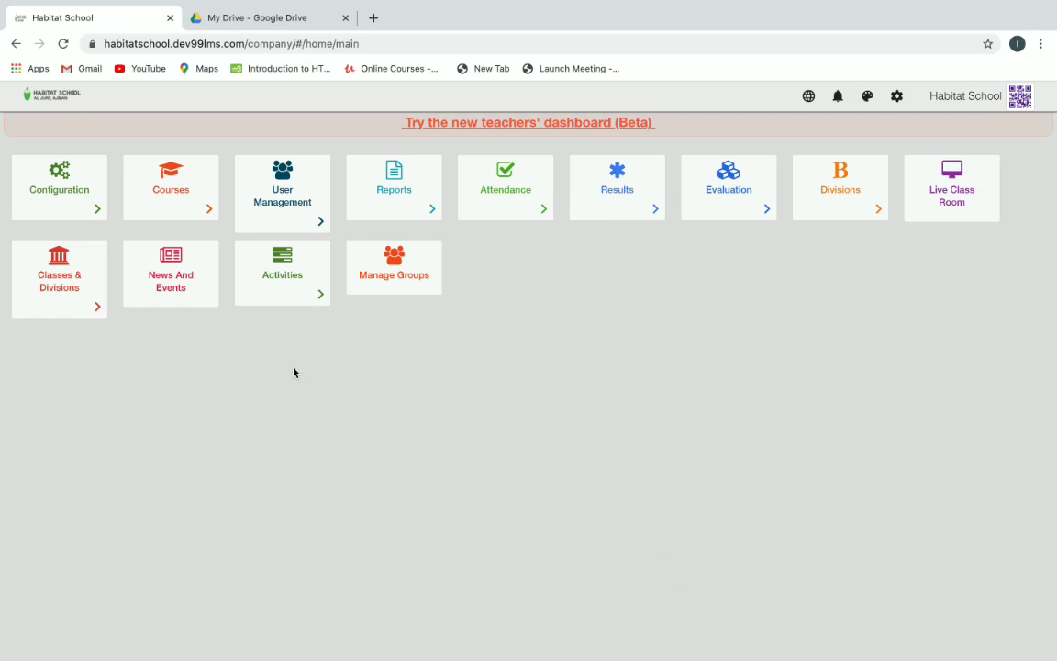
From the dashboard's Courses tile, start publishing a new course
{"action": "left_click", "coordinate": [170, 211]}
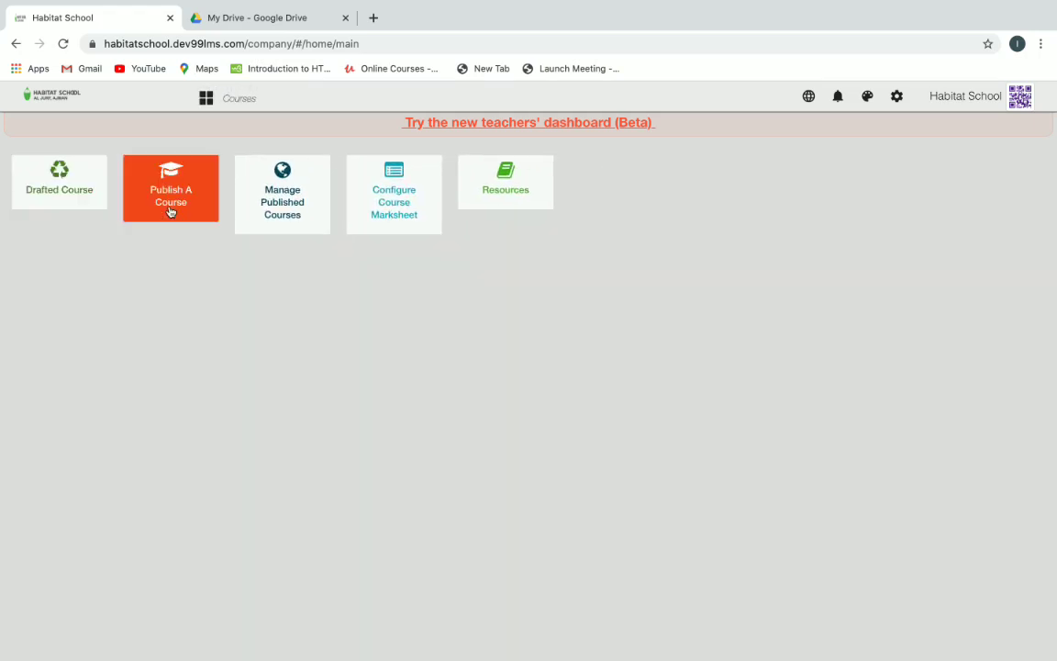
{"action": "left_click", "coordinate": [170, 211]}
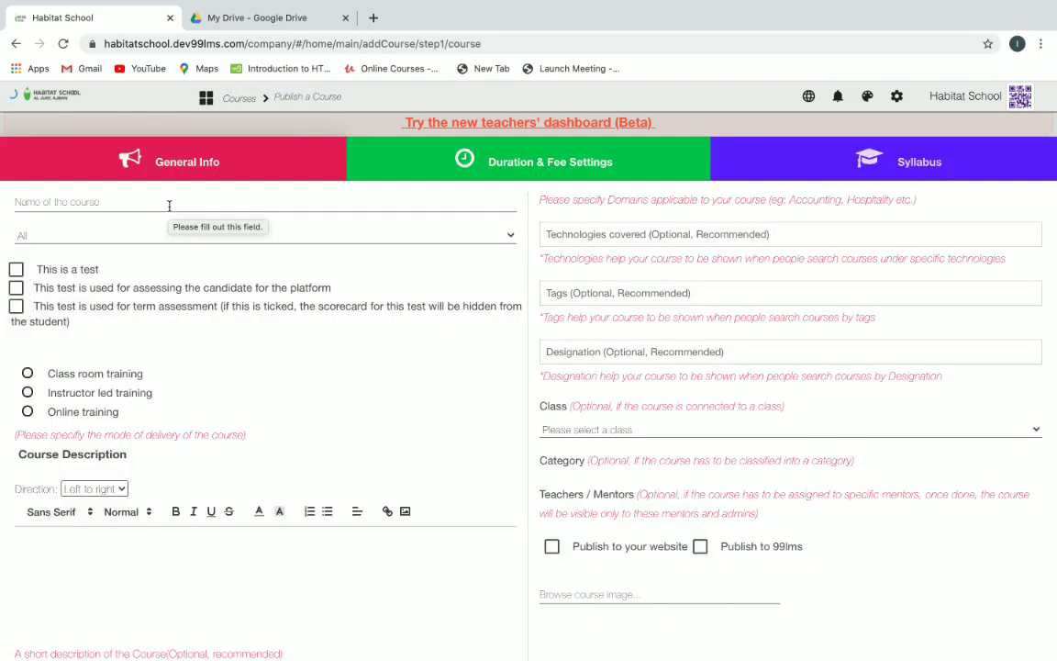
Name the course G1-SCIENCE-TEST COURSE using the name suggestions
{"action": "left_click", "coordinate": [169, 206]}
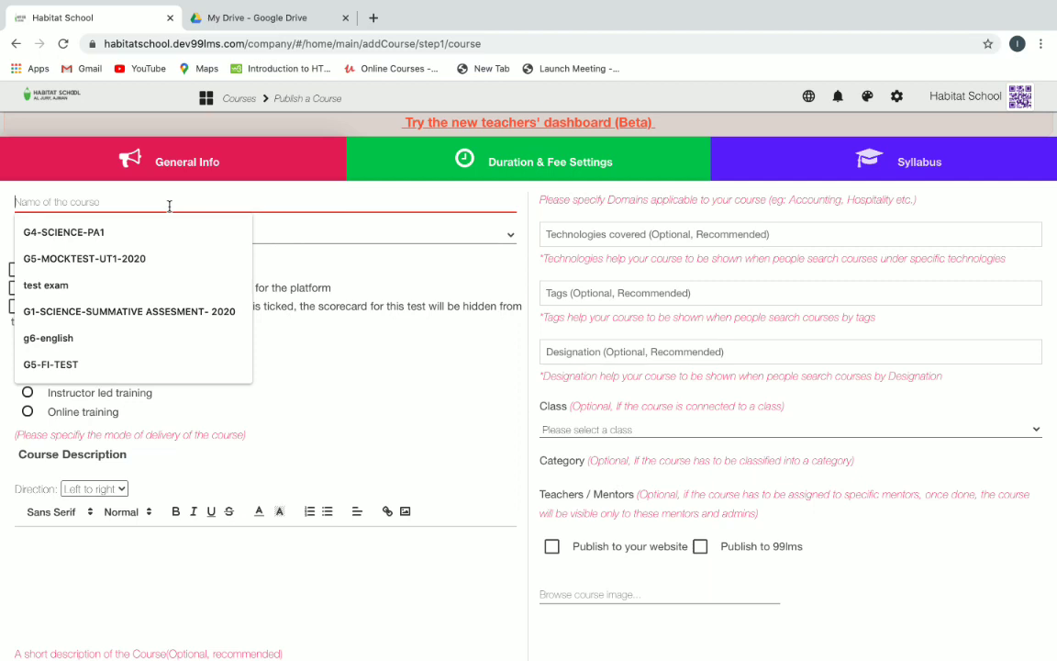
{"action": "type", "text": "g"}
{"action": "key", "text": "BackSpace"}
{"action": "type", "text": "G1"}
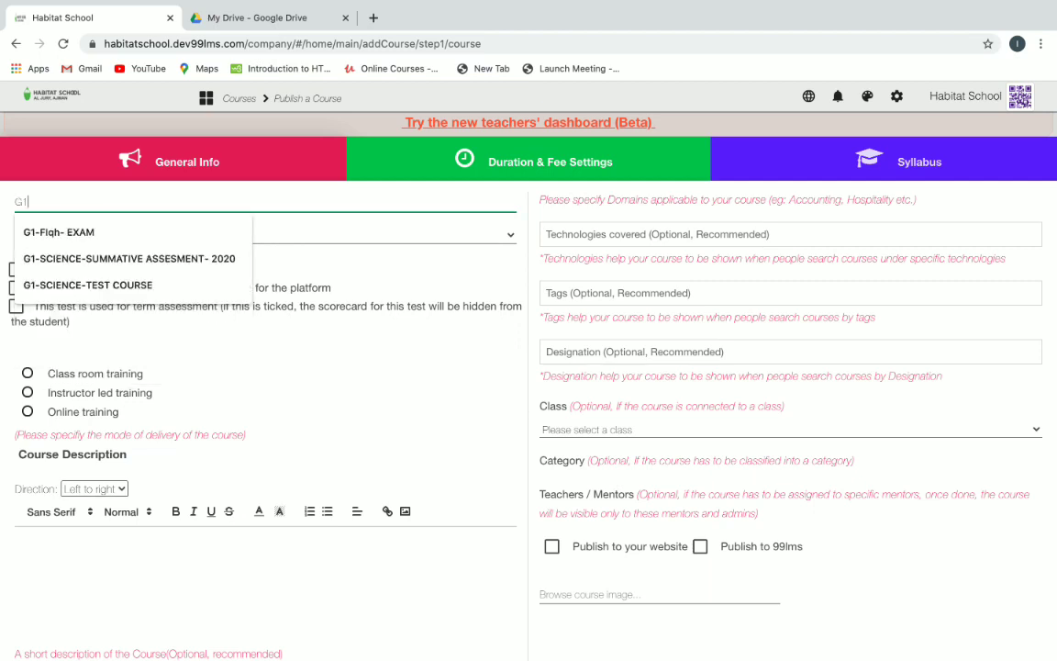
{"action": "type", "text": "-SCIE"}
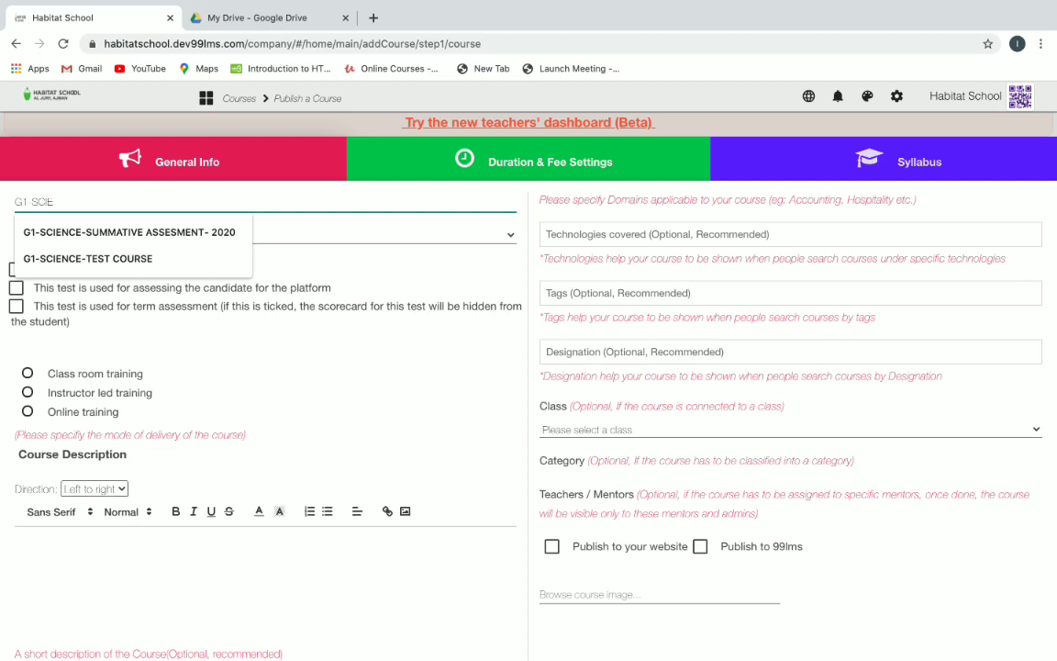
{"action": "key", "text": "Down"}
{"action": "key", "text": "Down"}
{"action": "key", "text": "Return"}
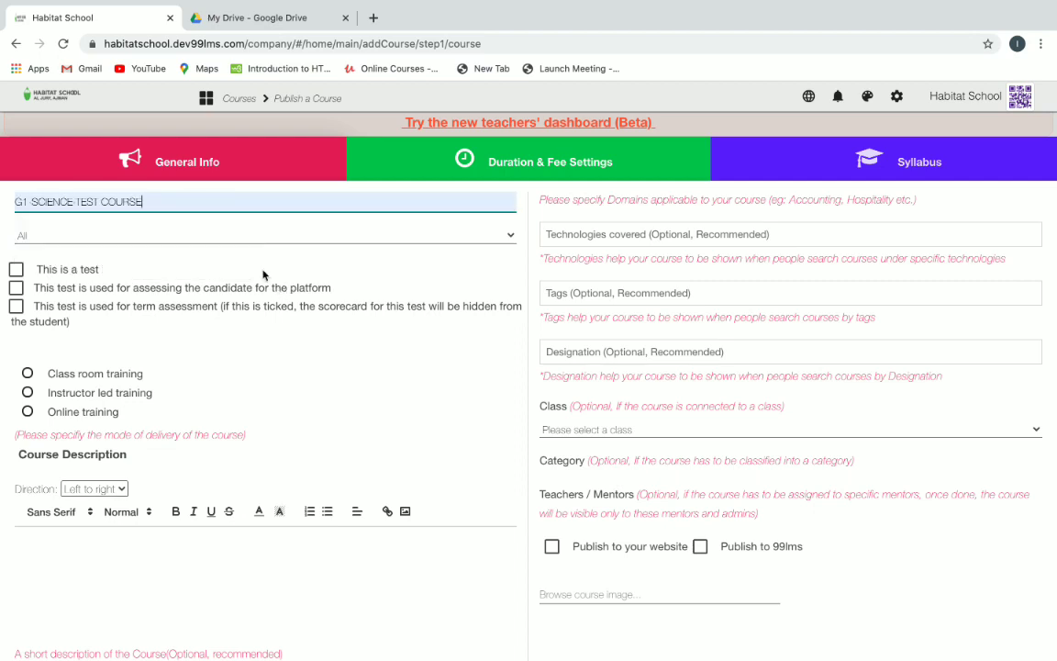
Set the subject category to Science and tick Publish to 99lms
{"action": "left_click", "coordinate": [100, 241]}
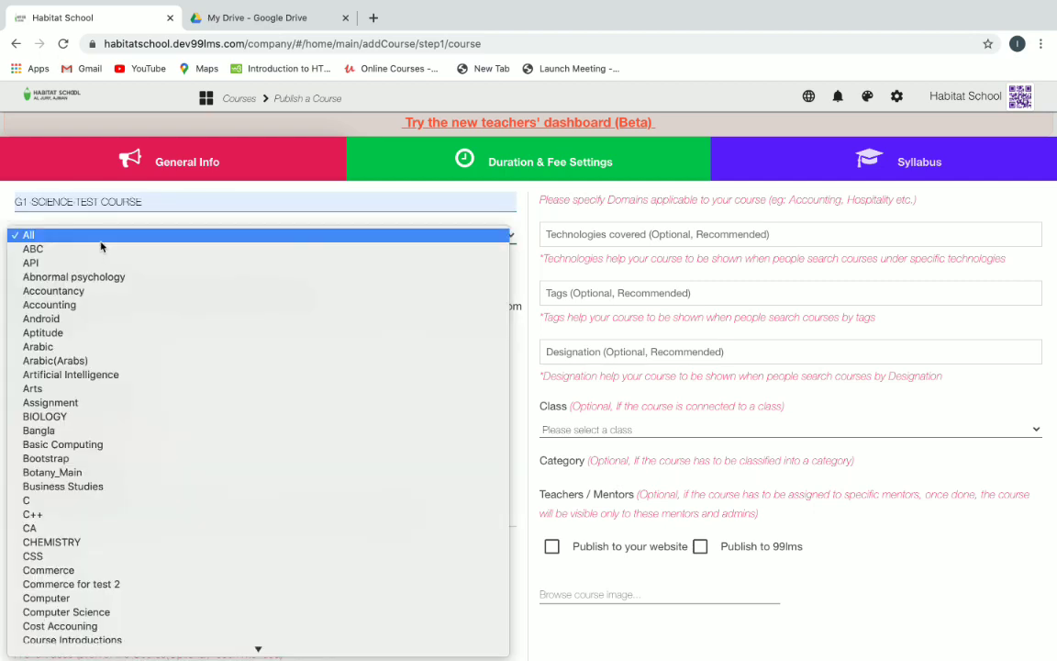
{"action": "type", "text": "sc"}
{"action": "key", "text": "Return"}
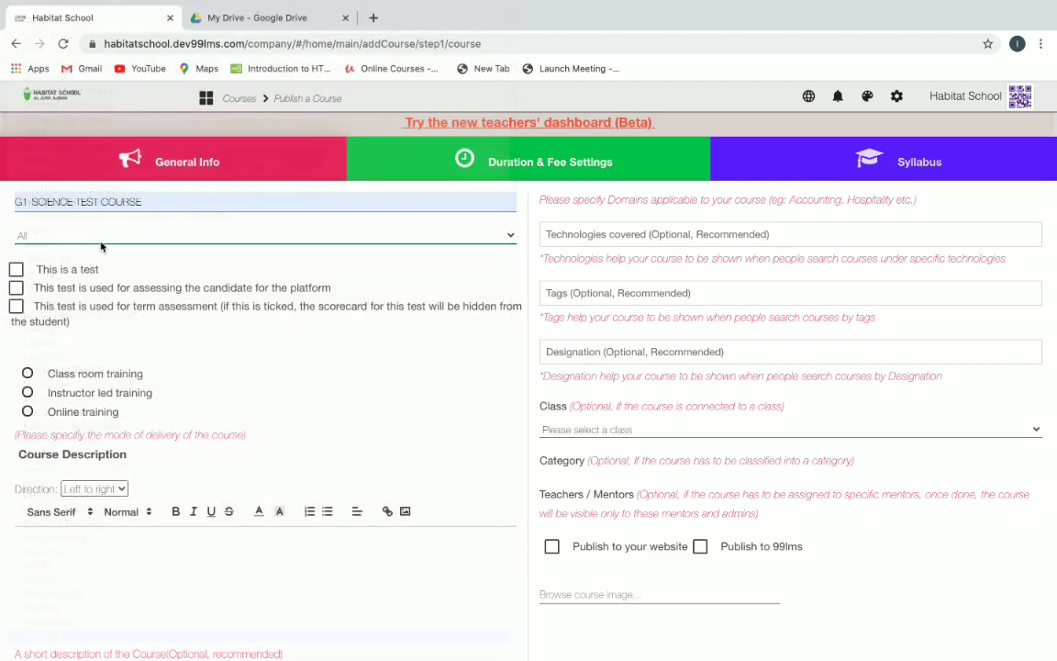
{"action": "scroll", "coordinate": [280, 396], "scroll_direction": "down", "scroll_amount": 2}
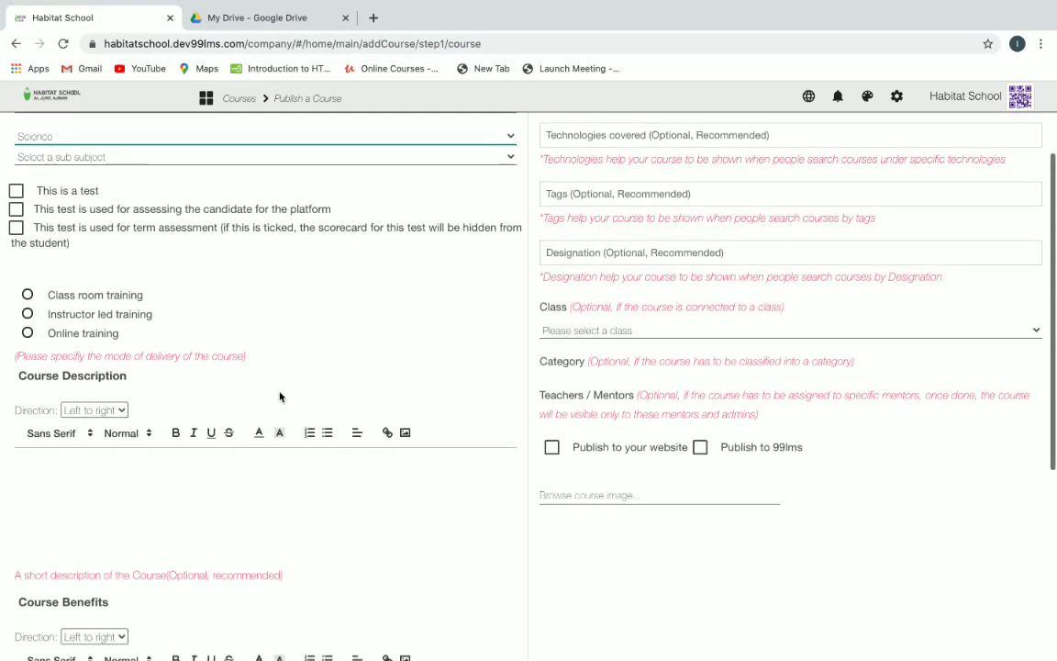
{"action": "scroll", "coordinate": [280, 397], "scroll_direction": "down", "scroll_amount": 1}
{"action": "left_click", "coordinate": [701, 420]}
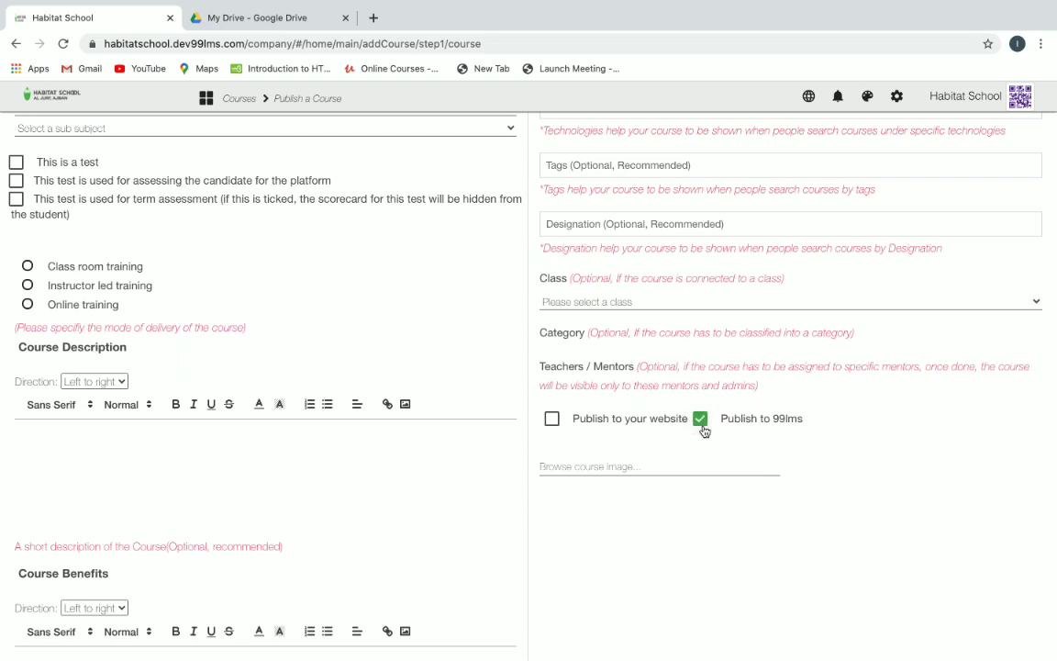
Leave the class and course image unset and continue to Duration & Fee Settings
{"action": "scroll", "coordinate": [814, 415], "scroll_direction": "up", "scroll_amount": 3}
{"action": "scroll", "coordinate": [814, 415], "scroll_direction": "down", "scroll_amount": 2}
{"action": "scroll", "coordinate": [814, 415], "scroll_direction": "down", "scroll_amount": 3}
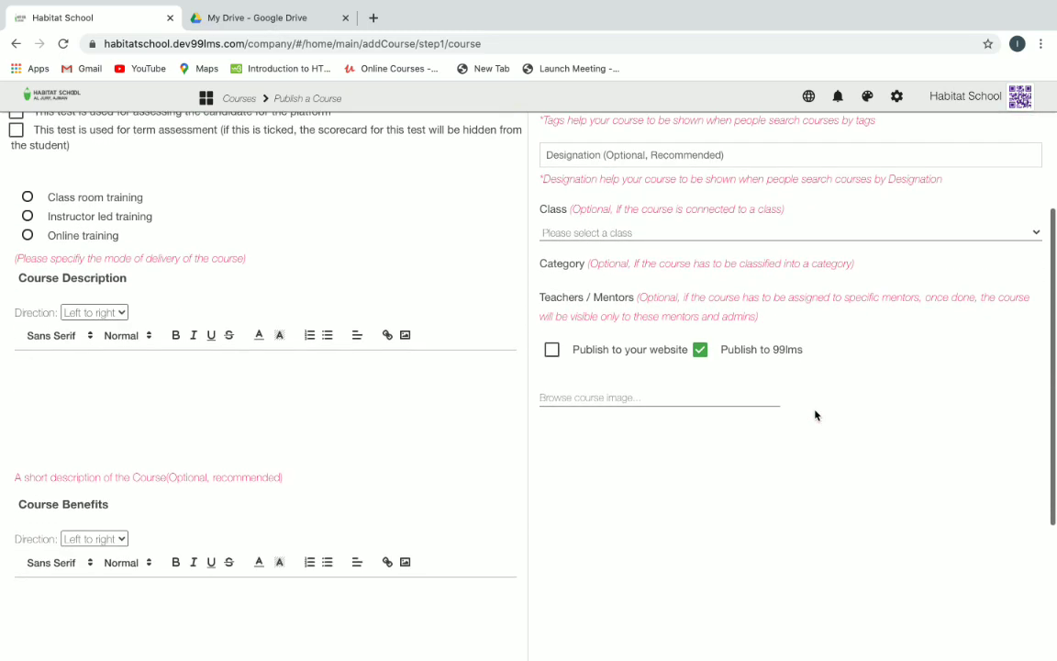
{"action": "left_click", "coordinate": [661, 234]}
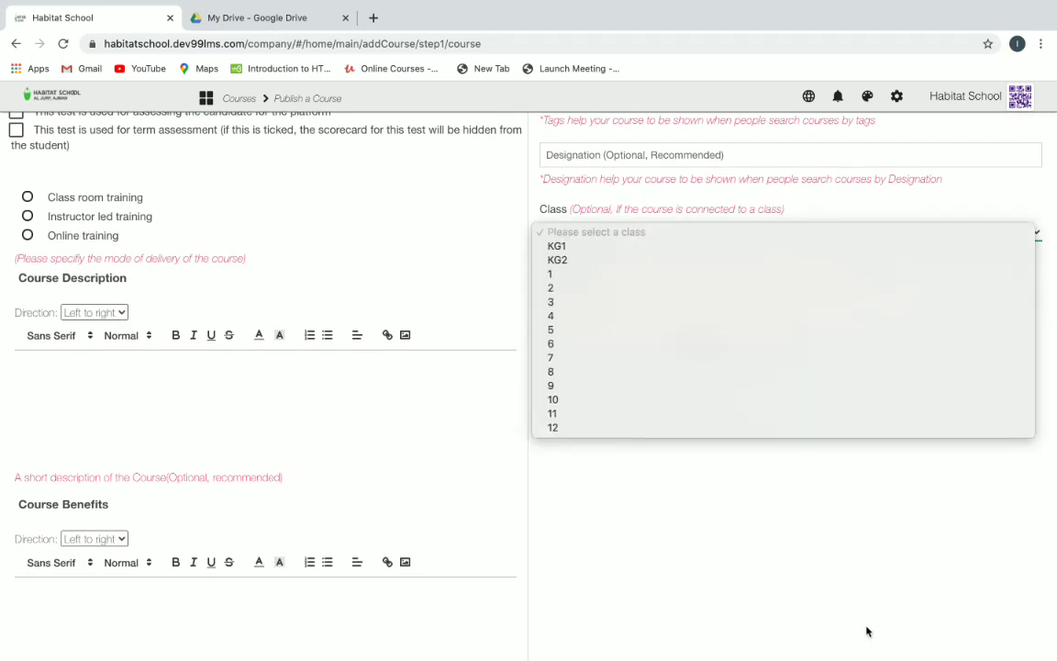
{"action": "left_click", "coordinate": [838, 537]}
{"action": "left_click", "coordinate": [658, 404]}
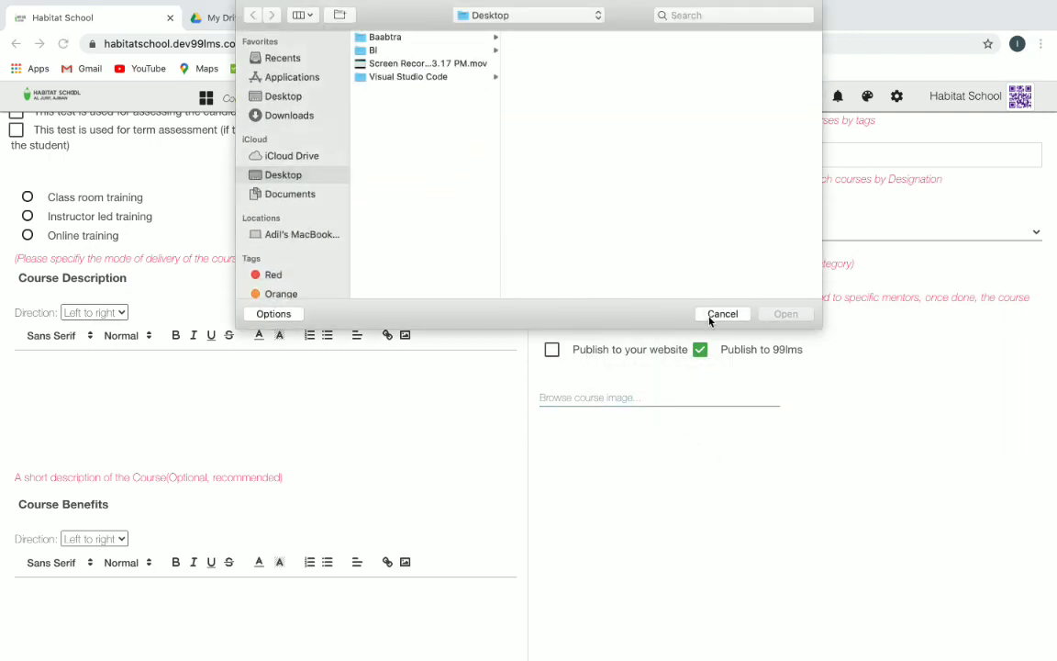
{"action": "left_click", "coordinate": [711, 315]}
{"action": "scroll", "coordinate": [883, 499], "scroll_direction": "down", "scroll_amount": 3}
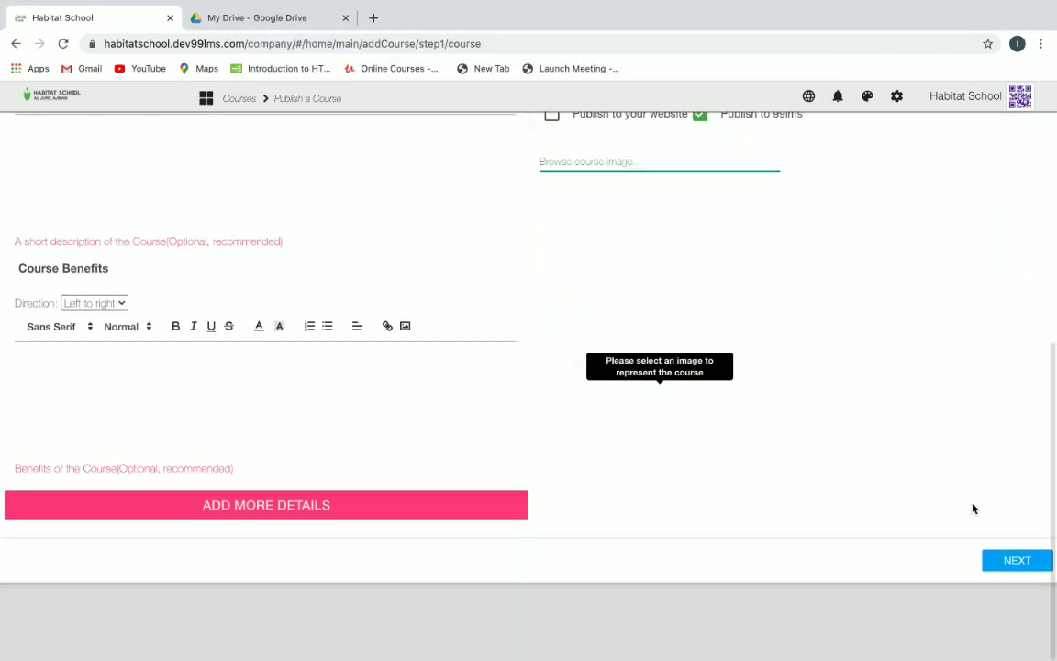
{"action": "left_click", "coordinate": [1017, 560]}
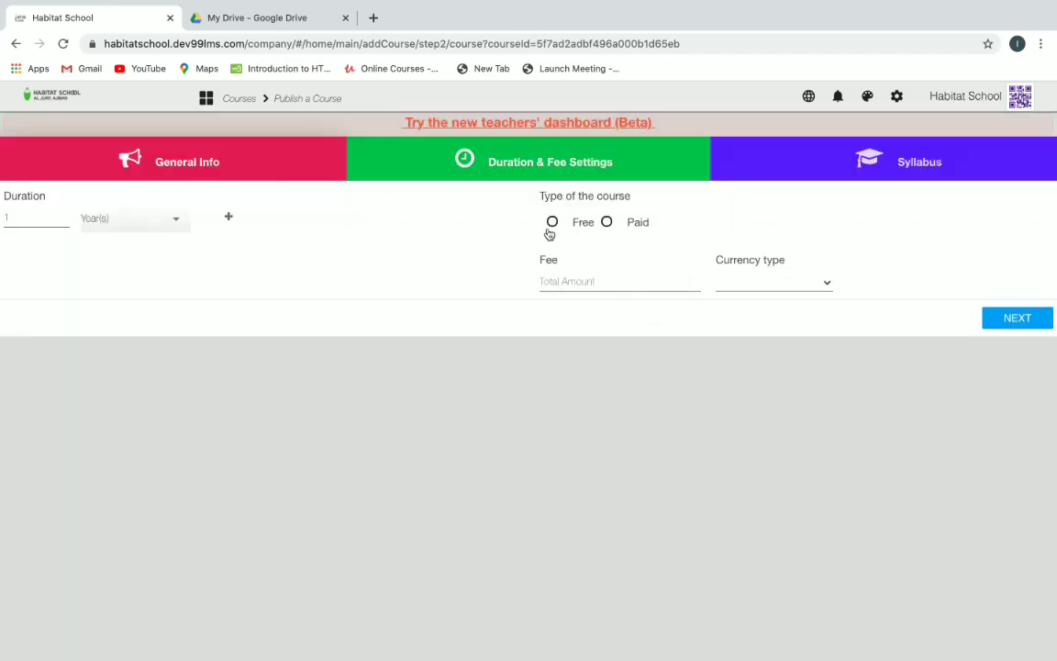
Set the course fee to Free and continue to the Syllabus step
{"action": "left_click", "coordinate": [553, 226]}
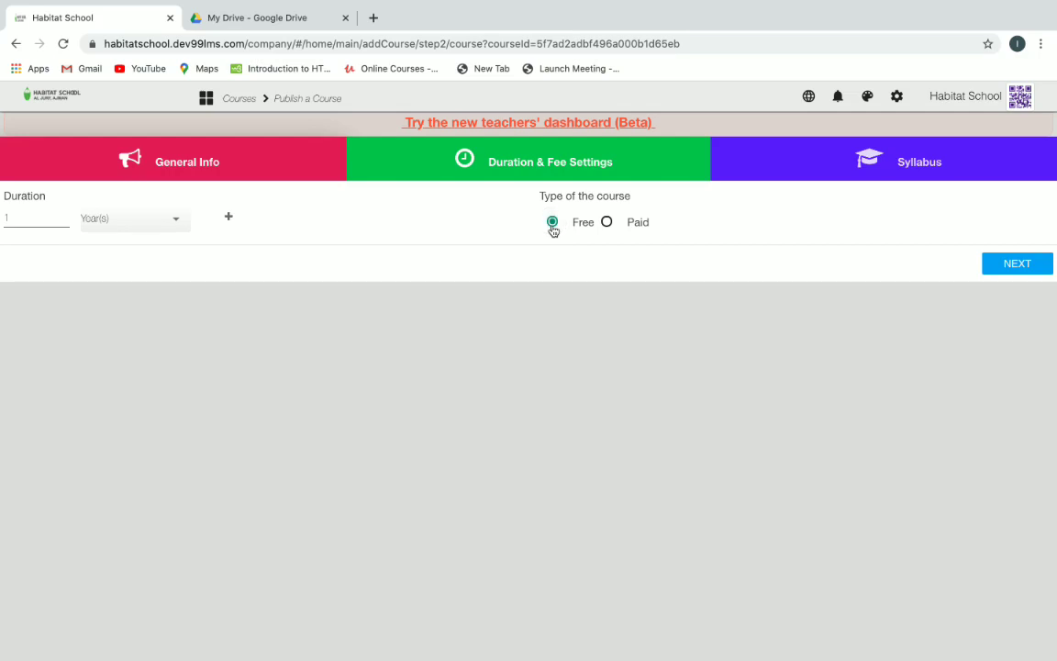
{"action": "left_click", "coordinate": [1006, 265]}
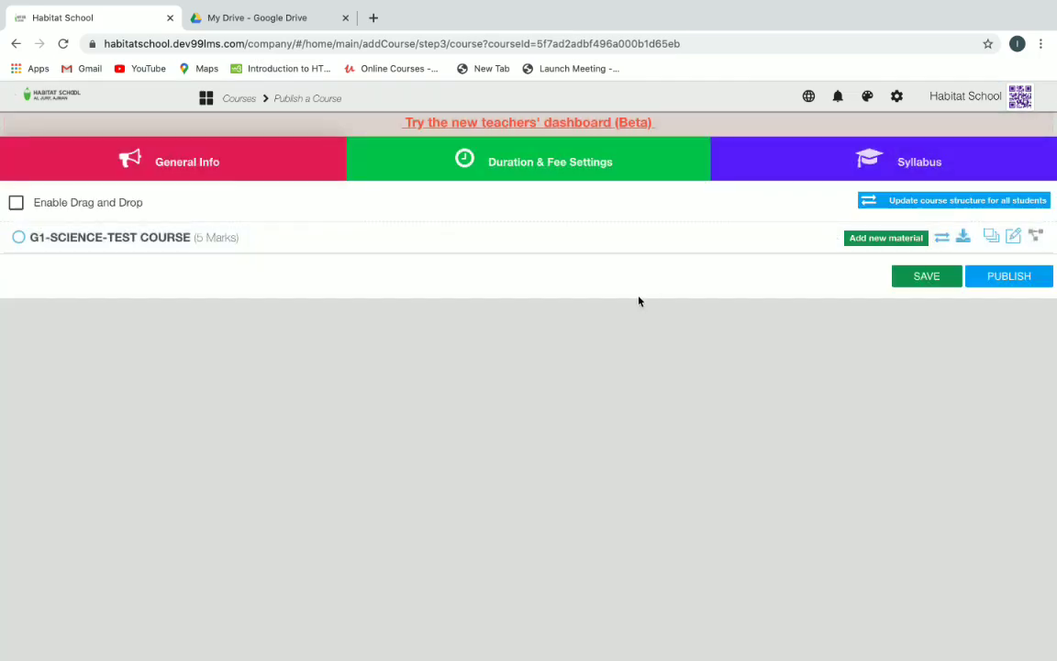
Add MODULE 1 under the course, evaluated by Mark with max 10 and min 0
{"action": "left_click", "coordinate": [994, 238]}
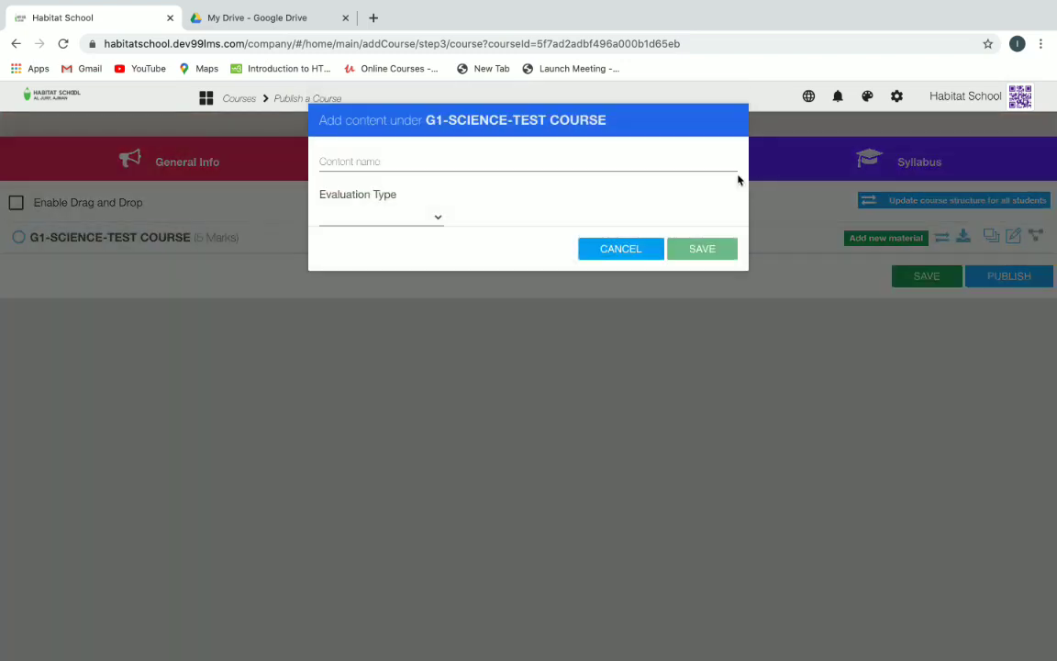
{"action": "left_click", "coordinate": [431, 159]}
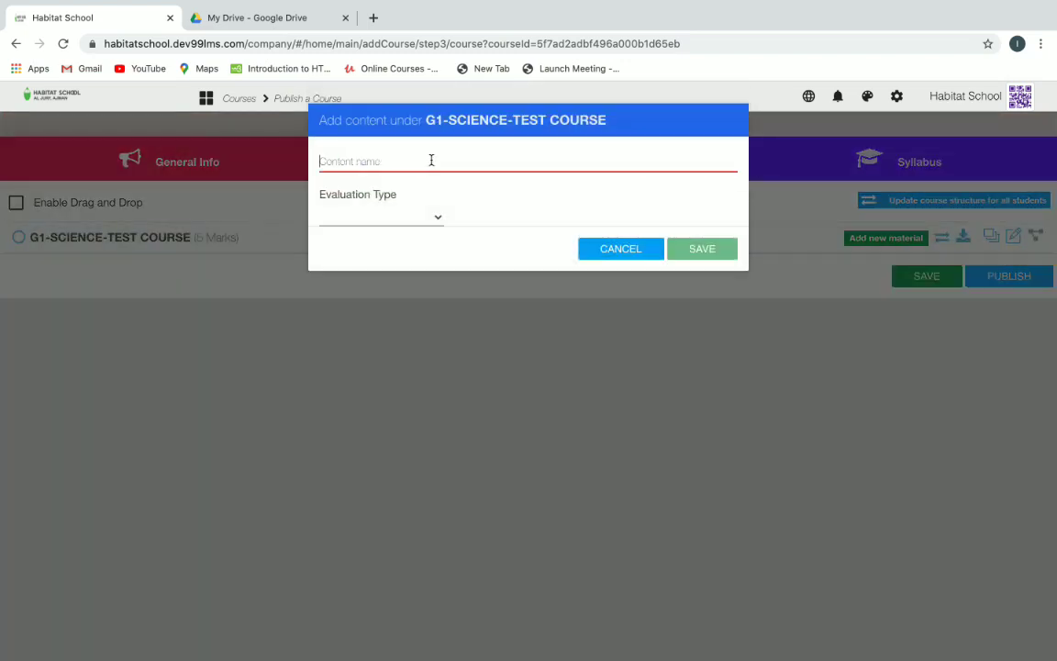
{"action": "type", "text": "MODULE 1"}
{"action": "left_click", "coordinate": [437, 218]}
{"action": "left_click", "coordinate": [414, 232]}
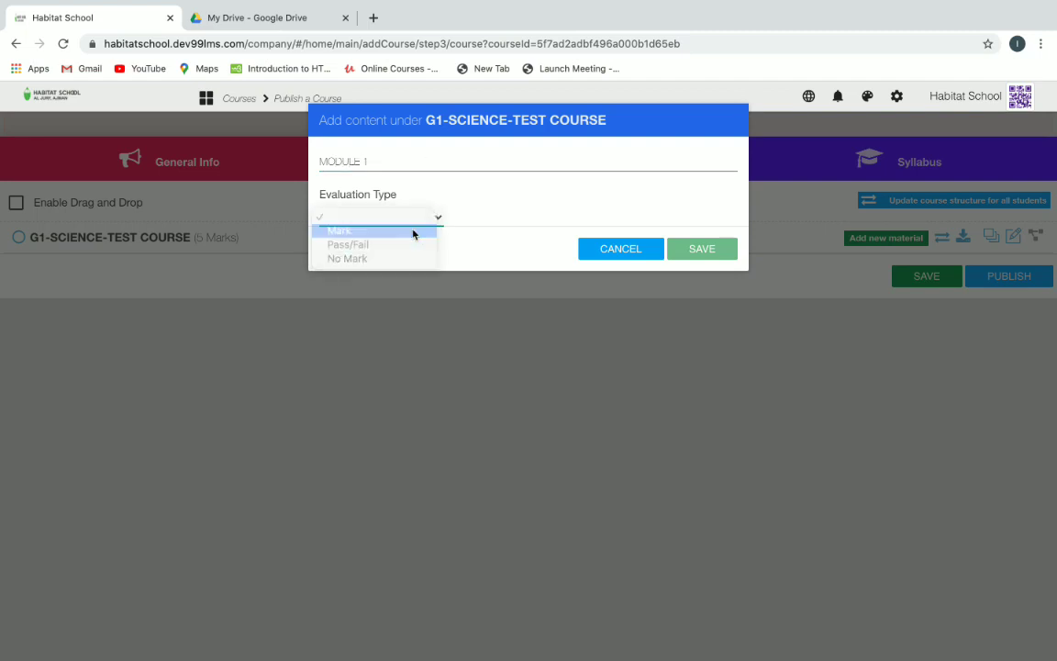
{"action": "left_click", "coordinate": [635, 215]}
{"action": "type", "text": "10"}
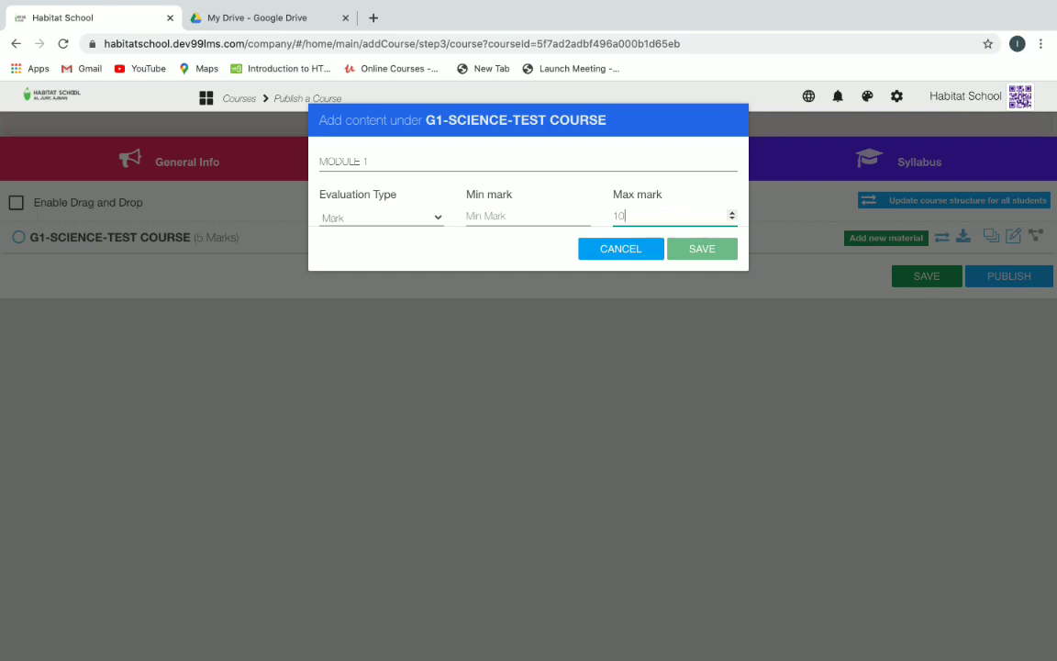
{"action": "left_click", "coordinate": [547, 220]}
{"action": "type", "text": "0"}
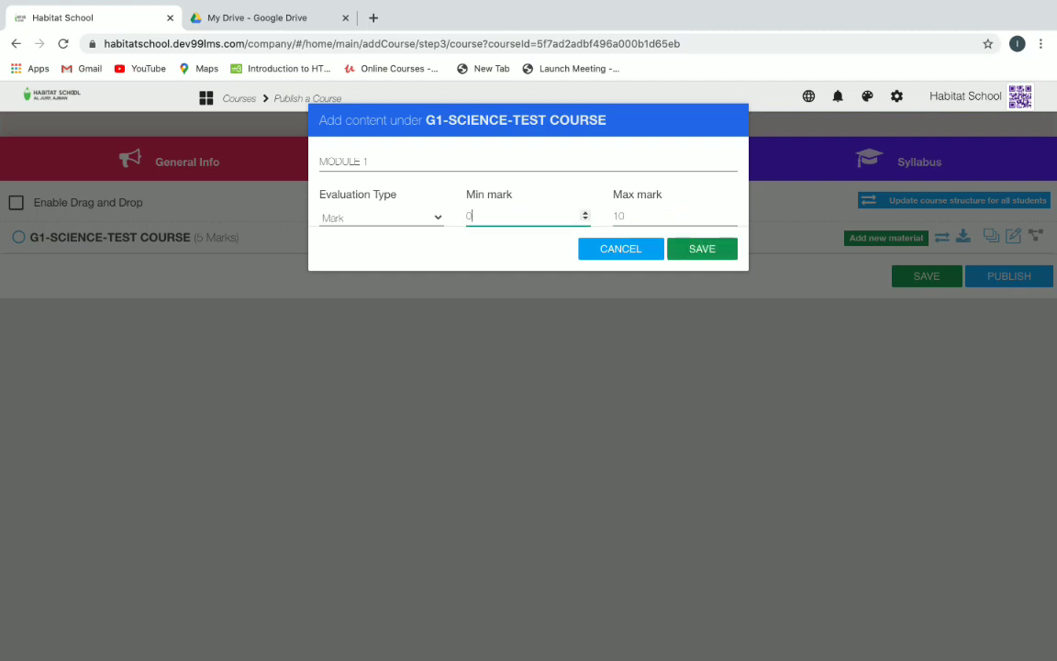
{"action": "left_click", "coordinate": [718, 252]}
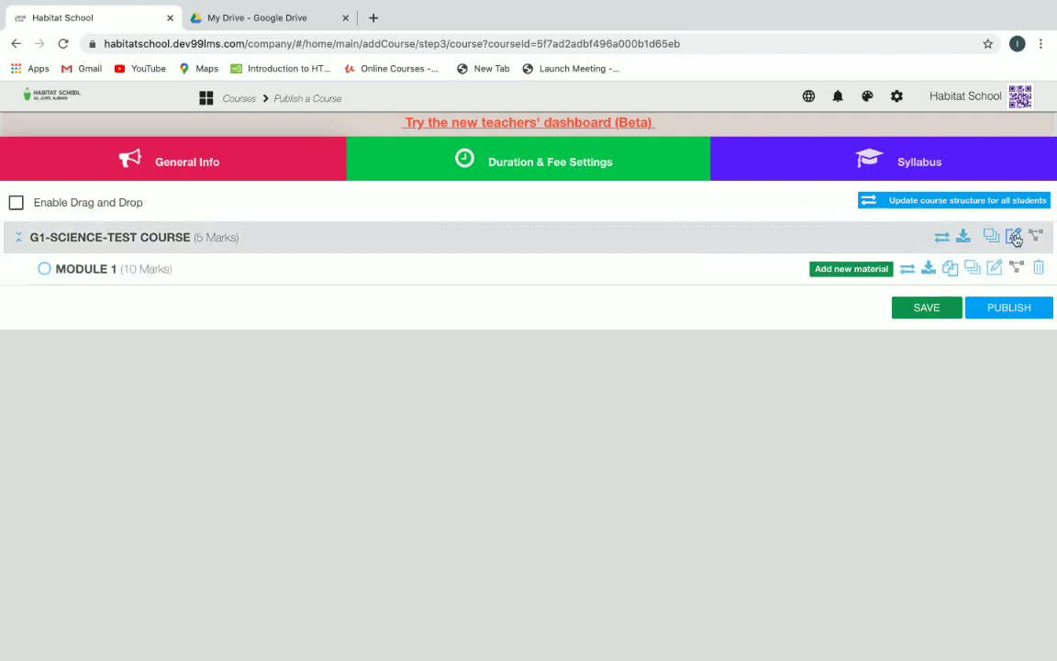
Change the G1-SCIENCE-TEST COURSE maximum mark from 5 to 80
{"action": "left_click", "coordinate": [1015, 238]}
{"action": "double_click", "coordinate": [673, 213]}
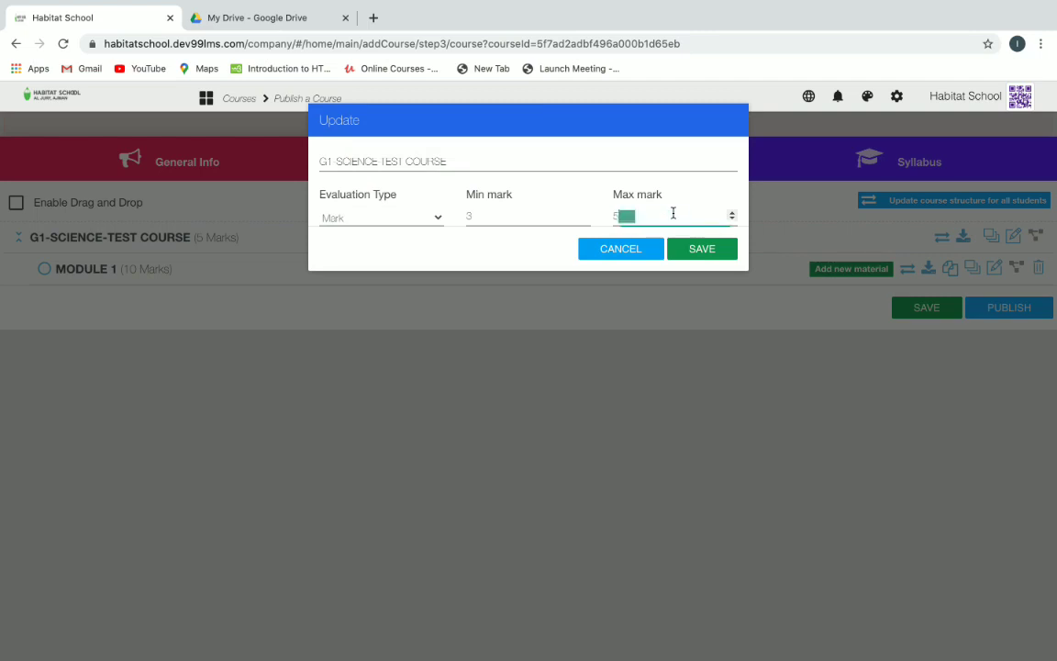
{"action": "key", "text": "BackSpace"}
{"action": "type", "text": "80"}
{"action": "left_click", "coordinate": [727, 247]}
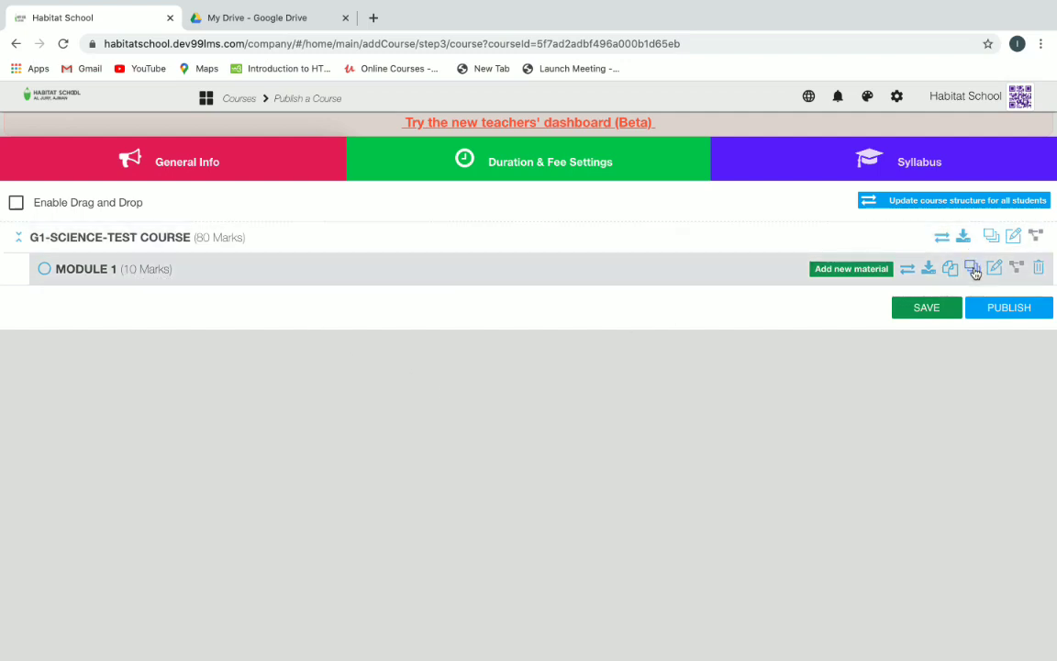
Add an INTRODUCTION & THEORY content item under MODULE 1 with No Mark evaluation
{"action": "left_click", "coordinate": [973, 268]}
{"action": "left_click", "coordinate": [471, 161]}
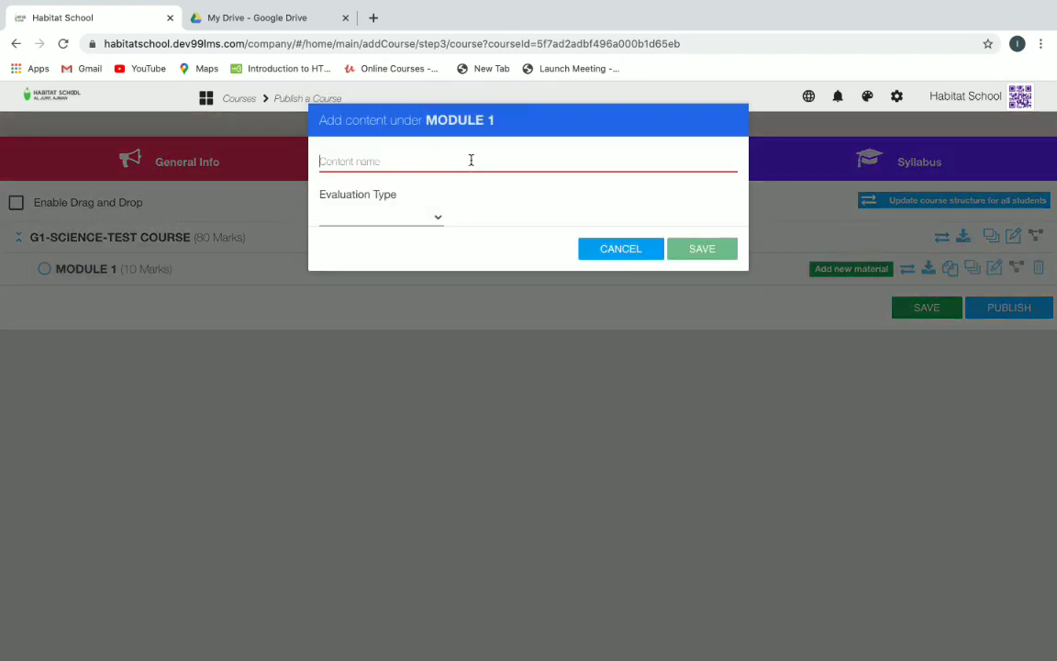
{"action": "type", "text": "INTRODUCTION & THEORY"}
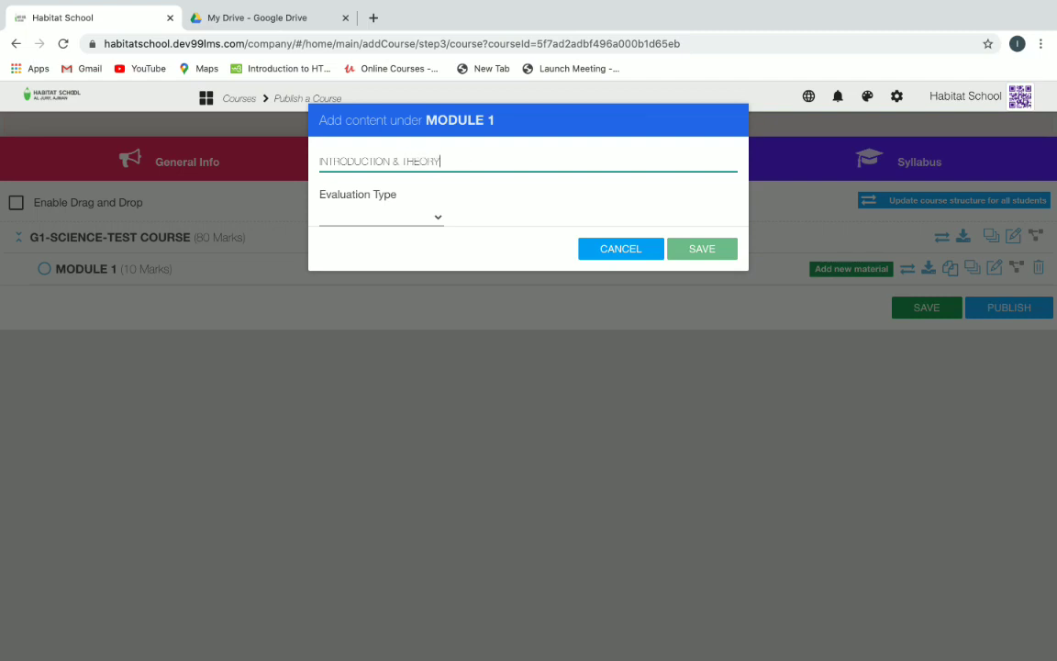
{"action": "left_click", "coordinate": [416, 212]}
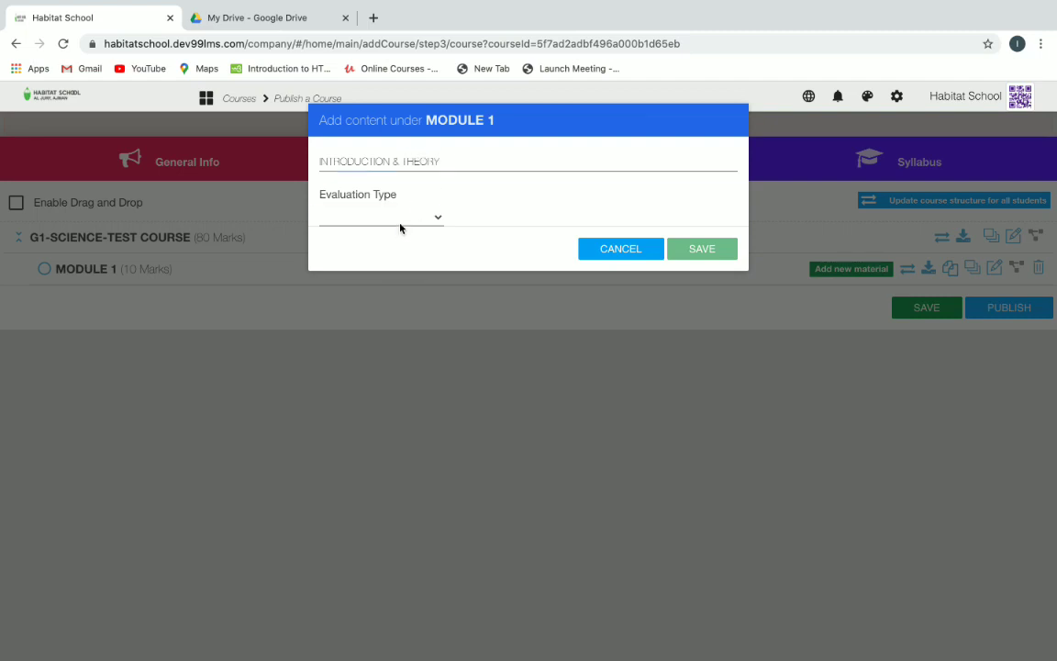
{"action": "left_click", "coordinate": [402, 223]}
{"action": "left_click", "coordinate": [405, 261]}
{"action": "left_click", "coordinate": [723, 259]}
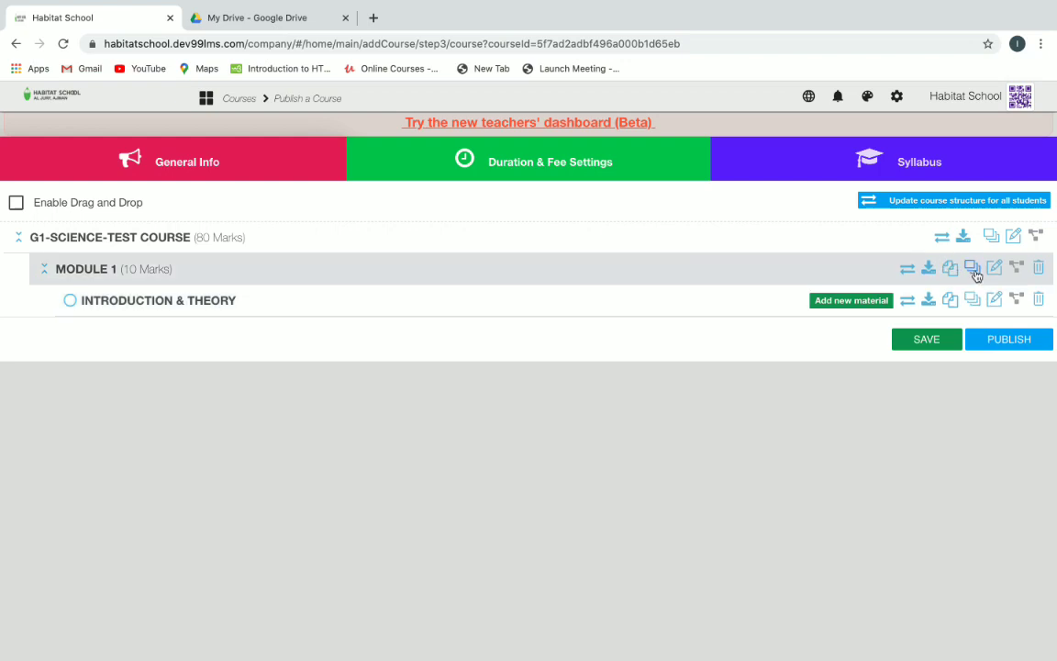
Add an ASSESSMENT item under MODULE 1, graded by Mark with min 0 and max 10
{"action": "left_click", "coordinate": [951, 268]}
{"action": "left_click", "coordinate": [601, 165]}
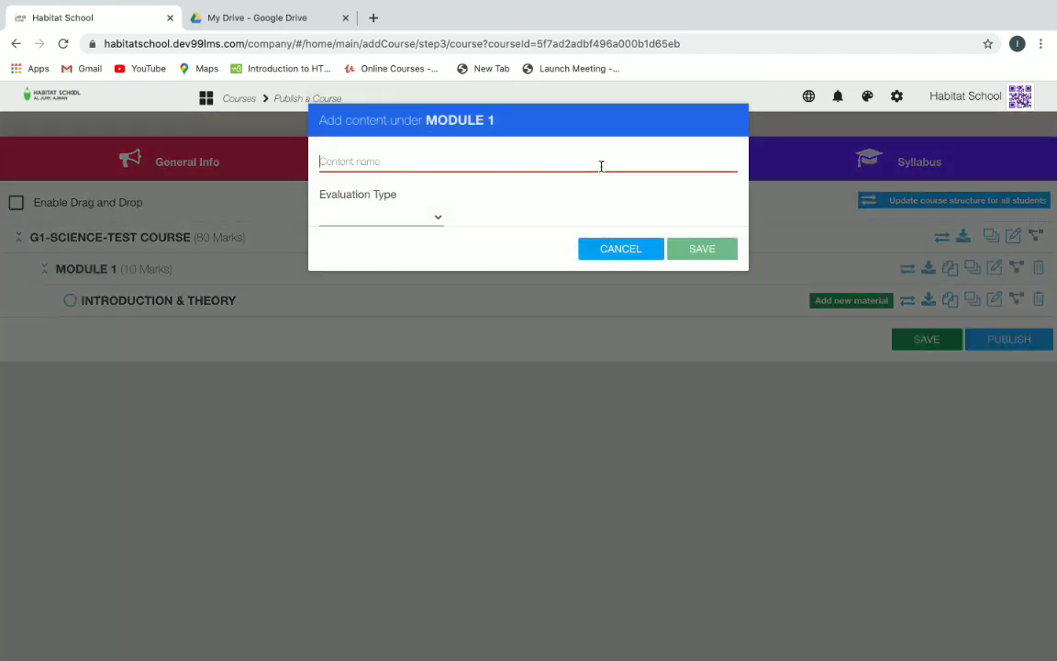
{"action": "type", "text": "ASSESSMENT"}
{"action": "left_click", "coordinate": [440, 217]}
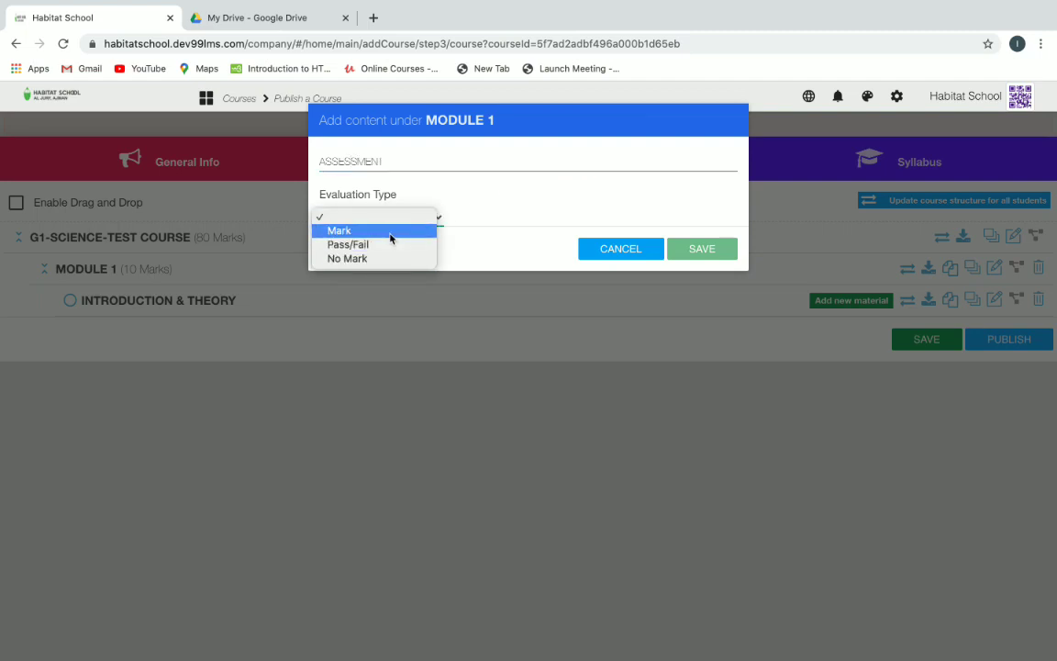
{"action": "left_click", "coordinate": [391, 237]}
{"action": "left_click", "coordinate": [486, 217]}
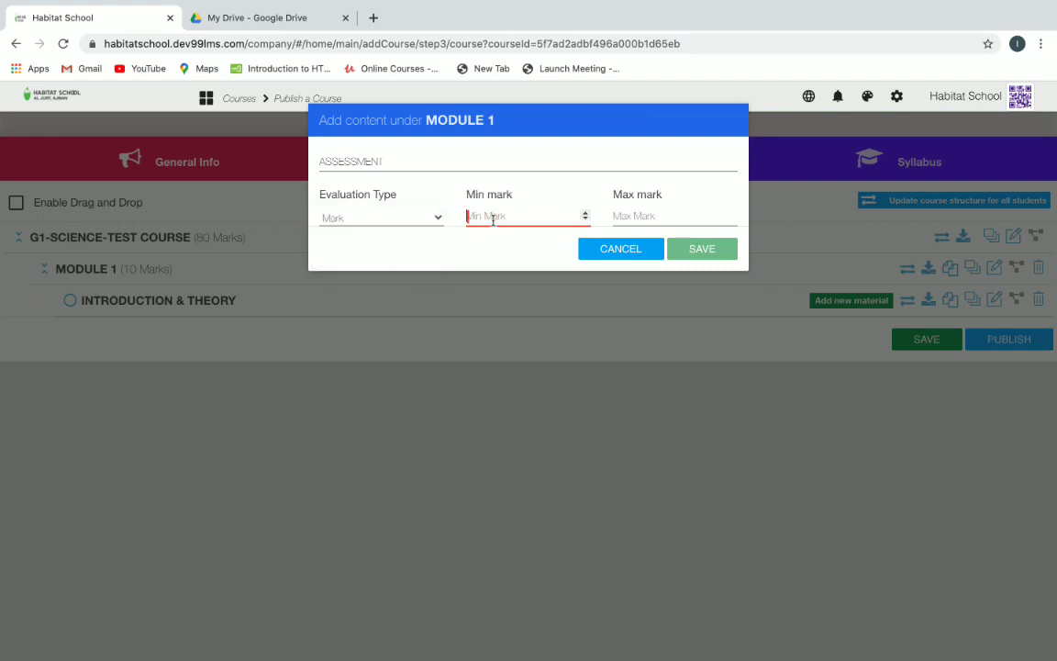
{"action": "type", "text": "0"}
{"action": "left_click", "coordinate": [633, 216]}
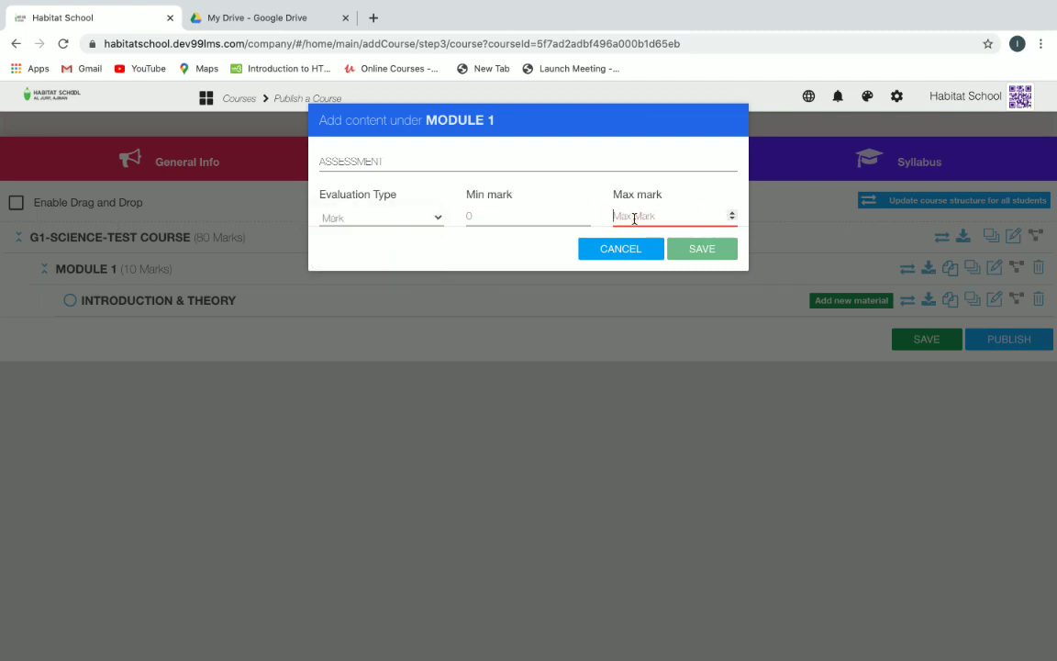
{"action": "type", "text": "10"}
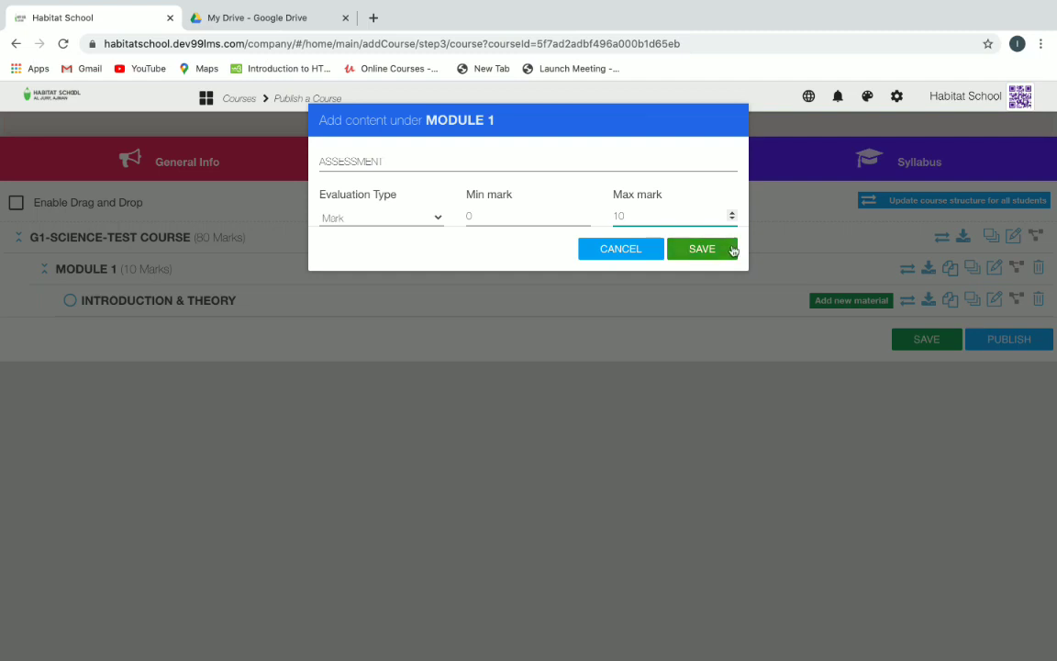
{"action": "left_click", "coordinate": [734, 251]}
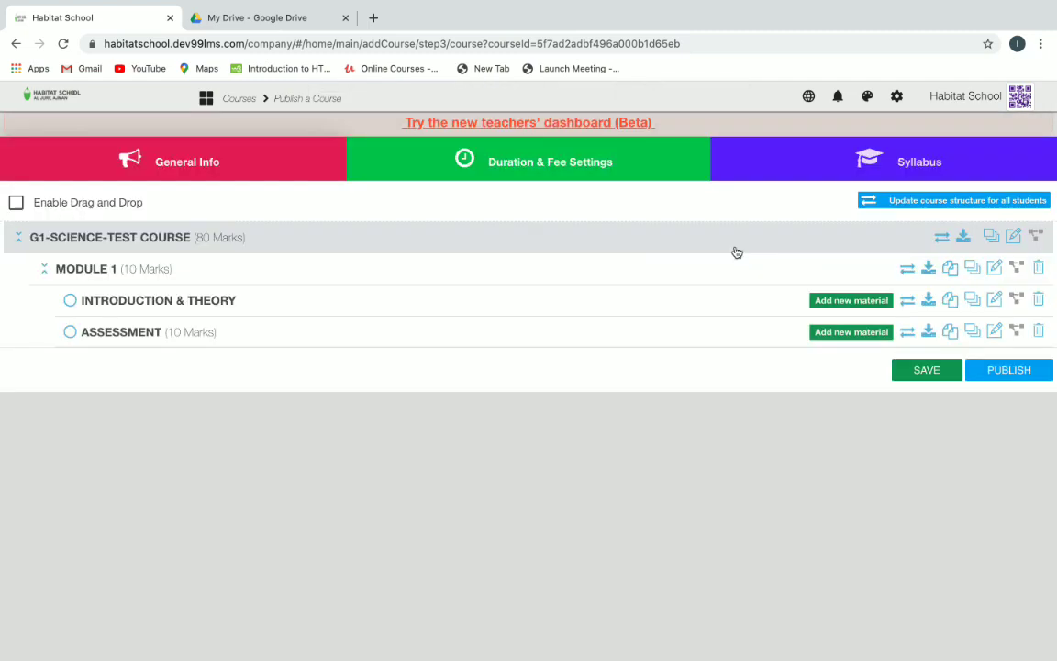
Add a NOTES item under MODULE 1 with No Mark evaluation
{"action": "left_click", "coordinate": [972, 266]}
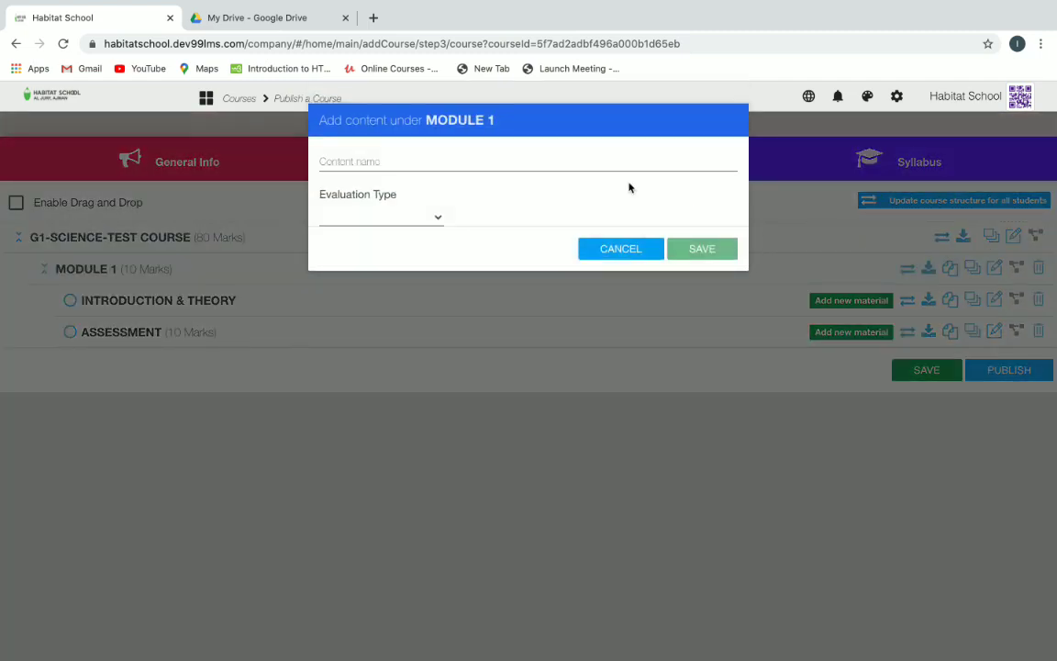
{"action": "left_click", "coordinate": [591, 165]}
{"action": "type", "text": "NOTES"}
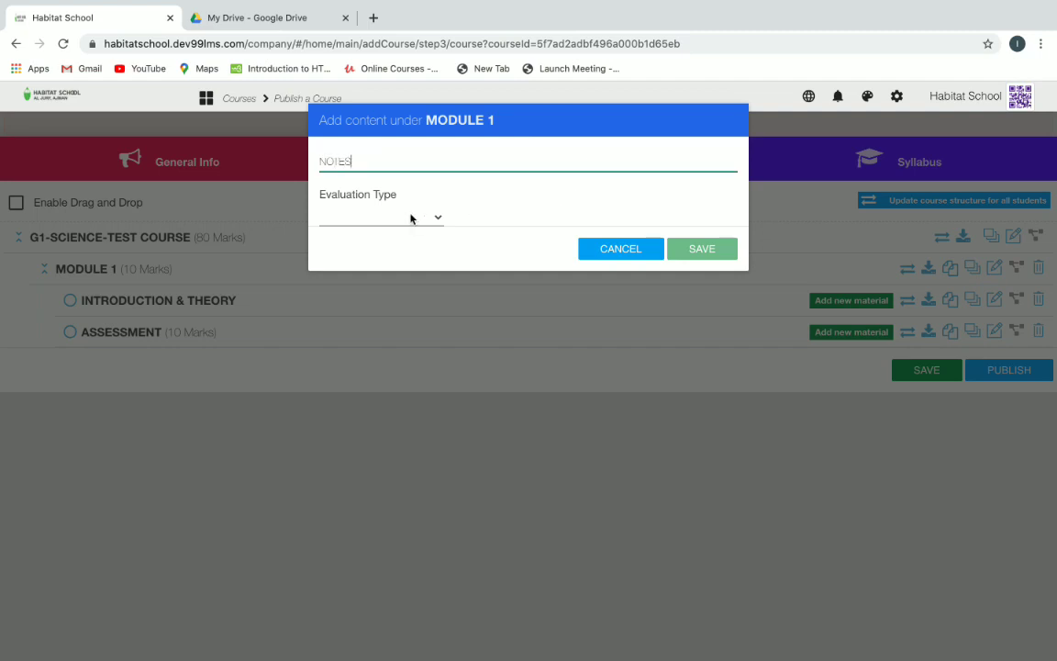
{"action": "left_click", "coordinate": [410, 217]}
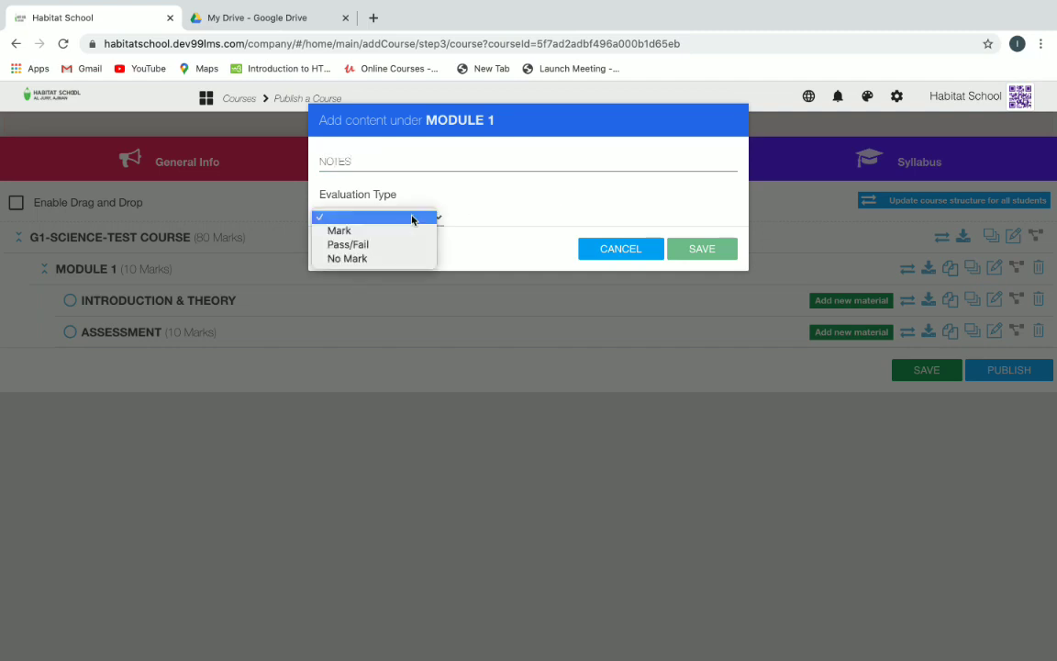
{"action": "left_click", "coordinate": [377, 258]}
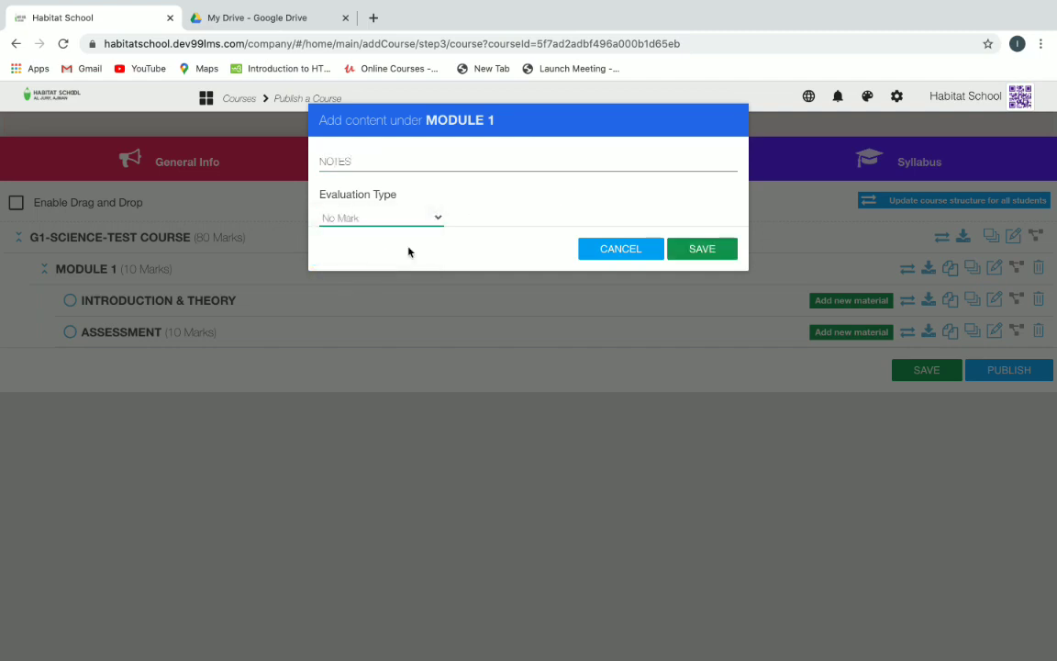
{"action": "left_click", "coordinate": [725, 248]}
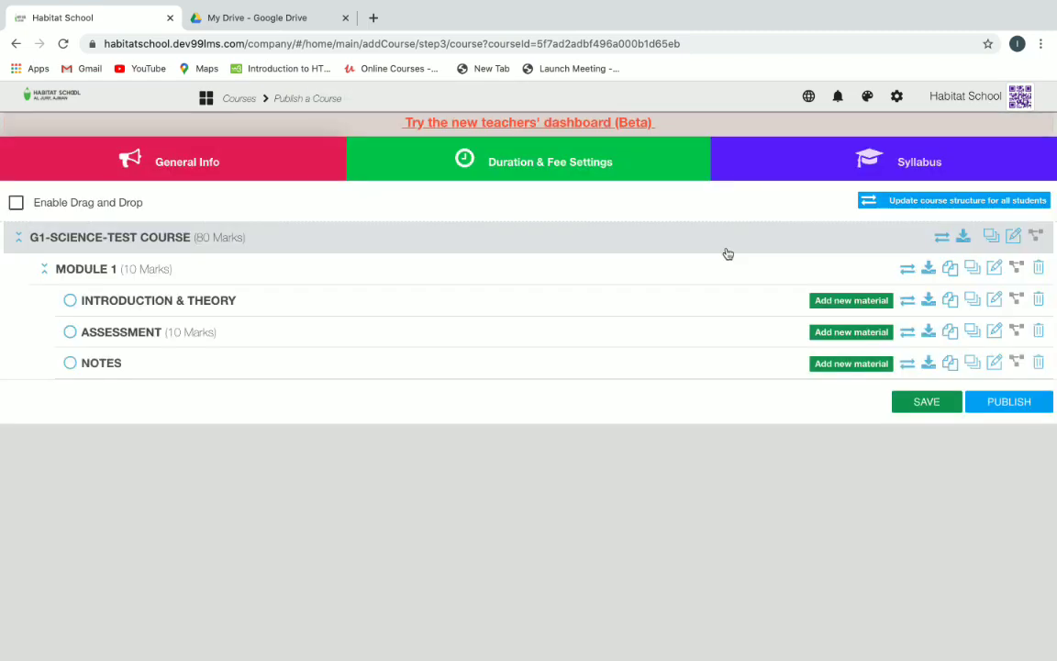
Add a REFERENCE item under MODULE 1 with No Mark evaluation
{"action": "left_click", "coordinate": [973, 267]}
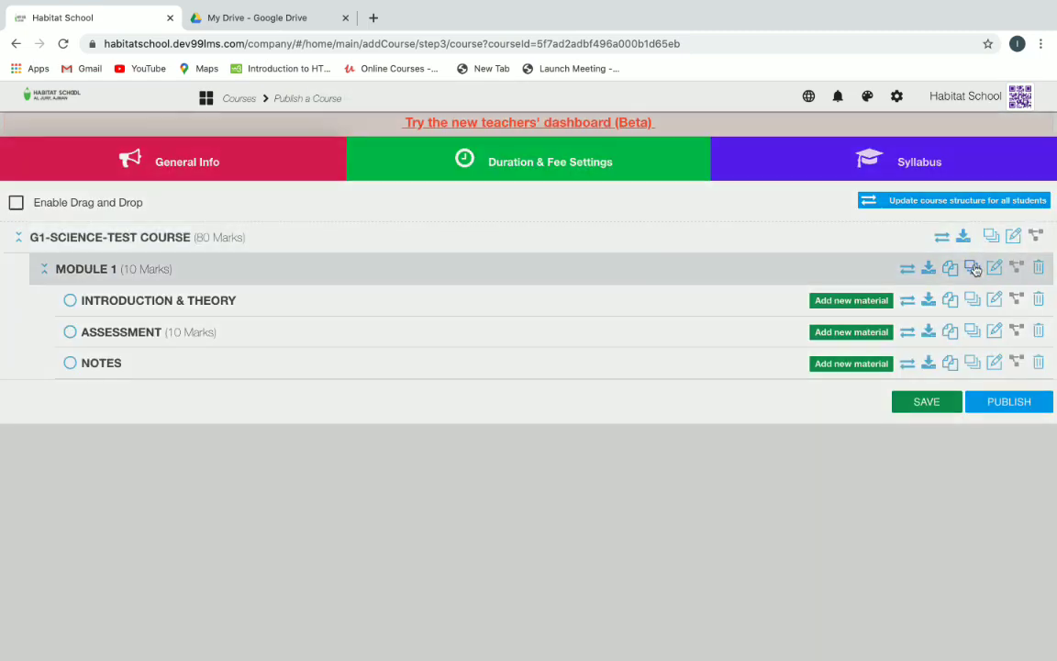
{"action": "type", "text": "REFERENCE"}
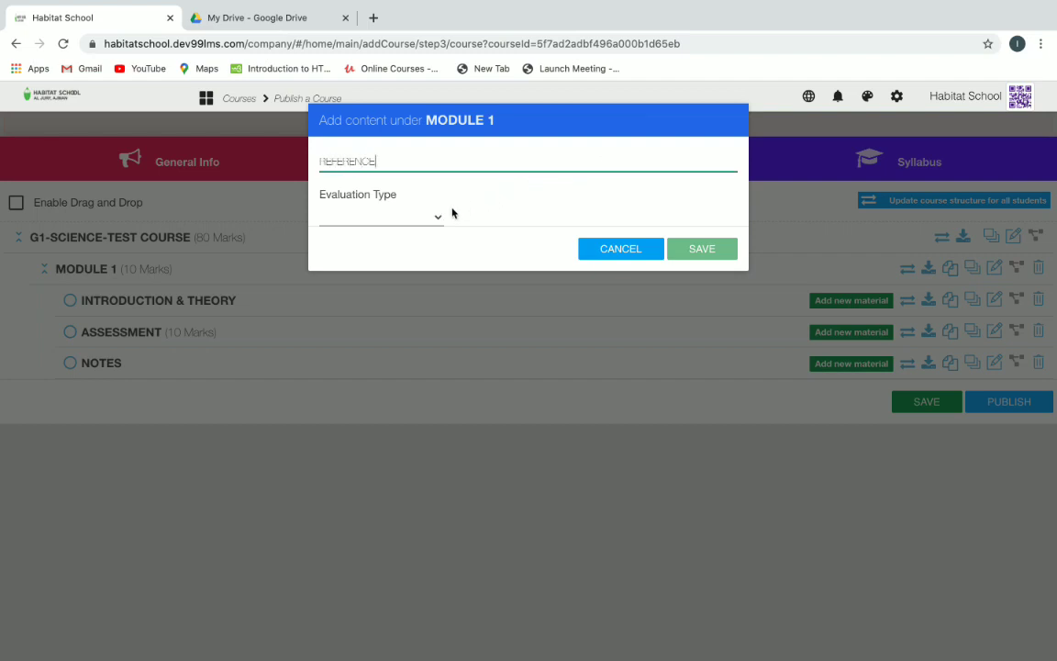
{"action": "left_click", "coordinate": [439, 216]}
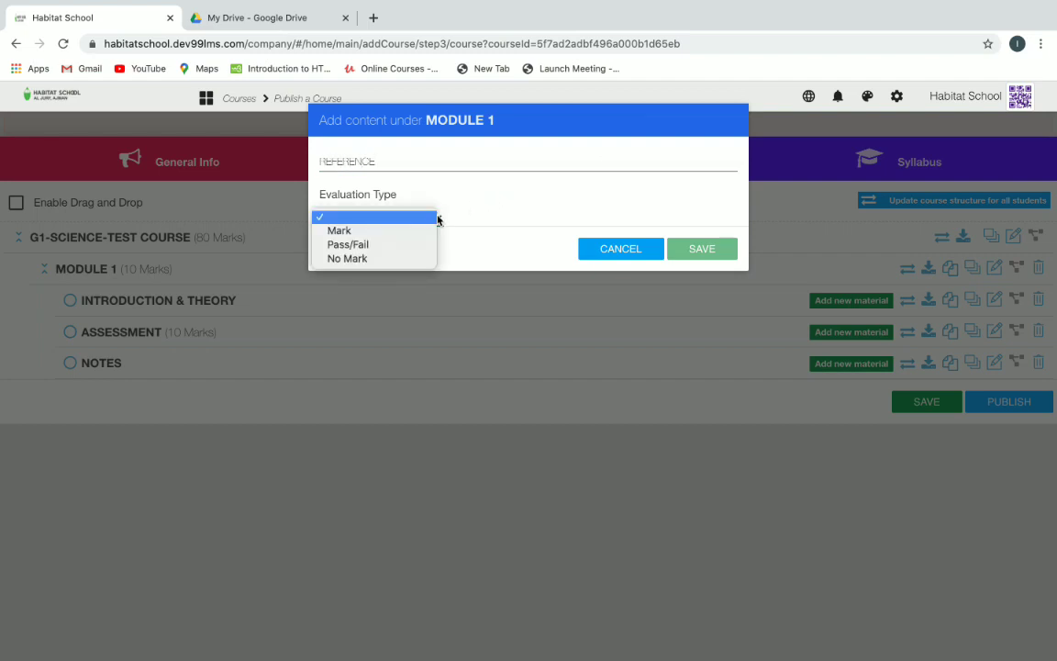
{"action": "left_click", "coordinate": [401, 259]}
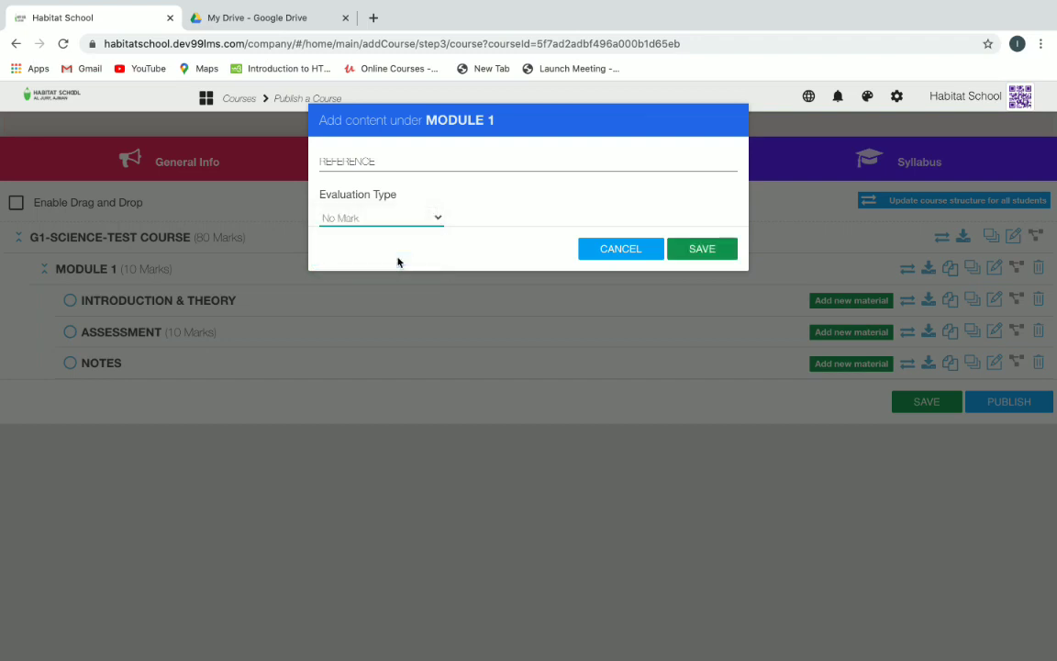
{"action": "left_click", "coordinate": [700, 249]}
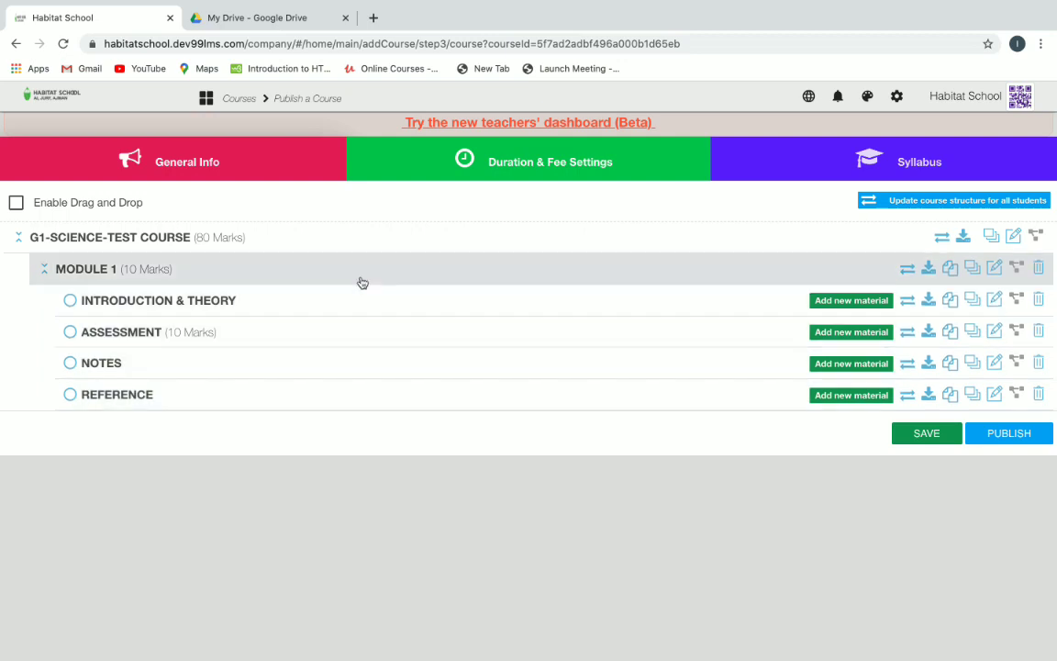
Collapse MODULE 1 and duplicate its syllabus structure
{"action": "left_click", "coordinate": [43, 267]}
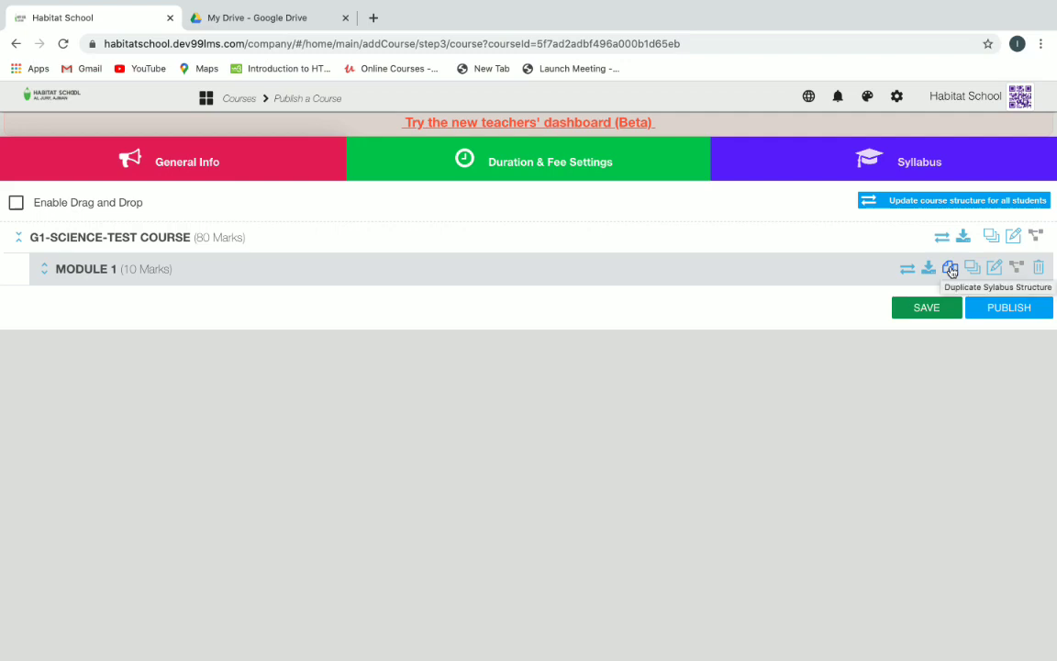
{"action": "left_click", "coordinate": [951, 269]}
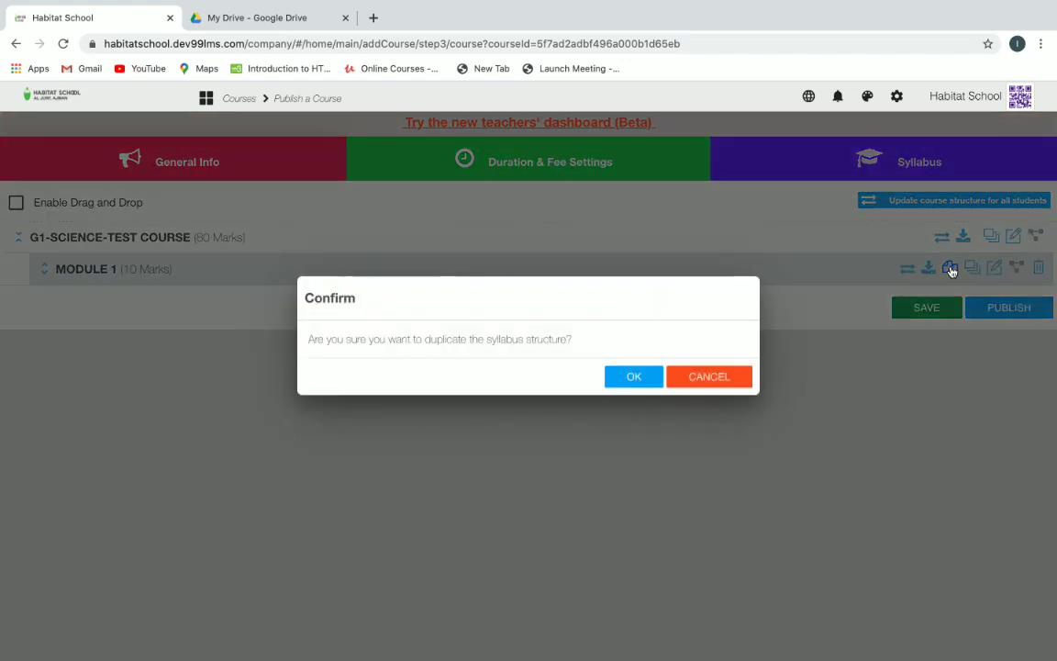
{"action": "left_click", "coordinate": [635, 379]}
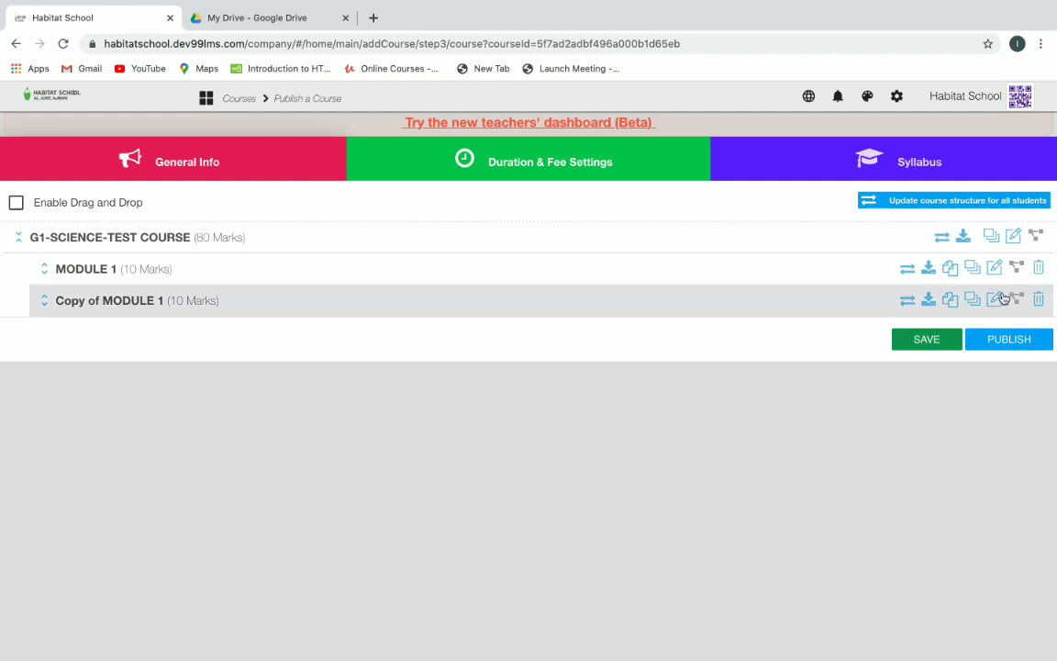
Rename Copy of MODULE 1 to MODULE 2
{"action": "left_click", "coordinate": [996, 301]}
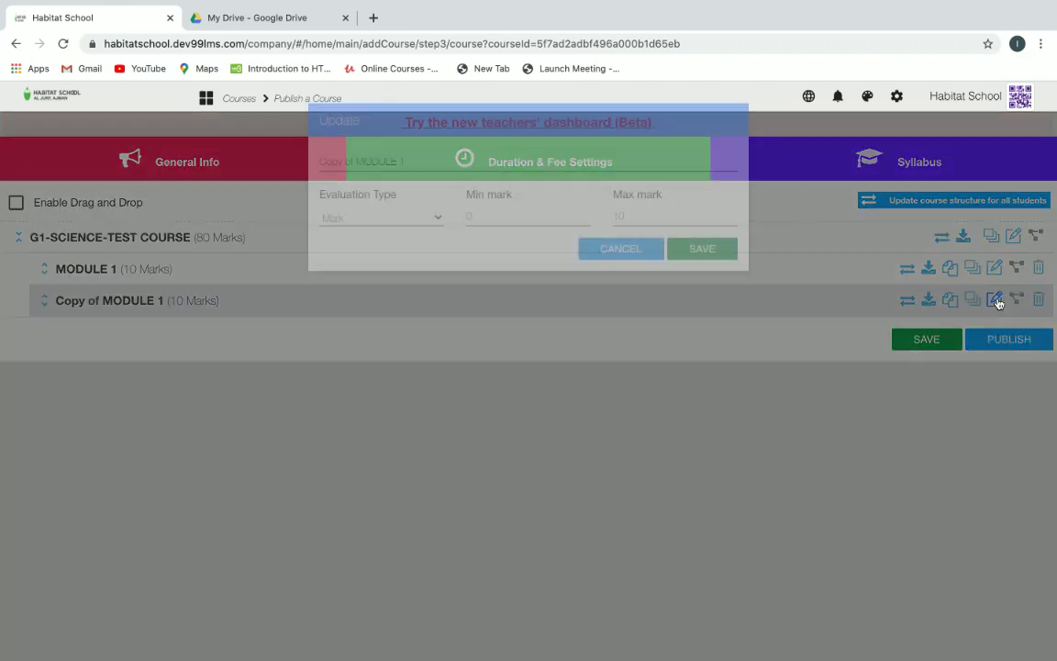
{"action": "left_click", "coordinate": [355, 163]}
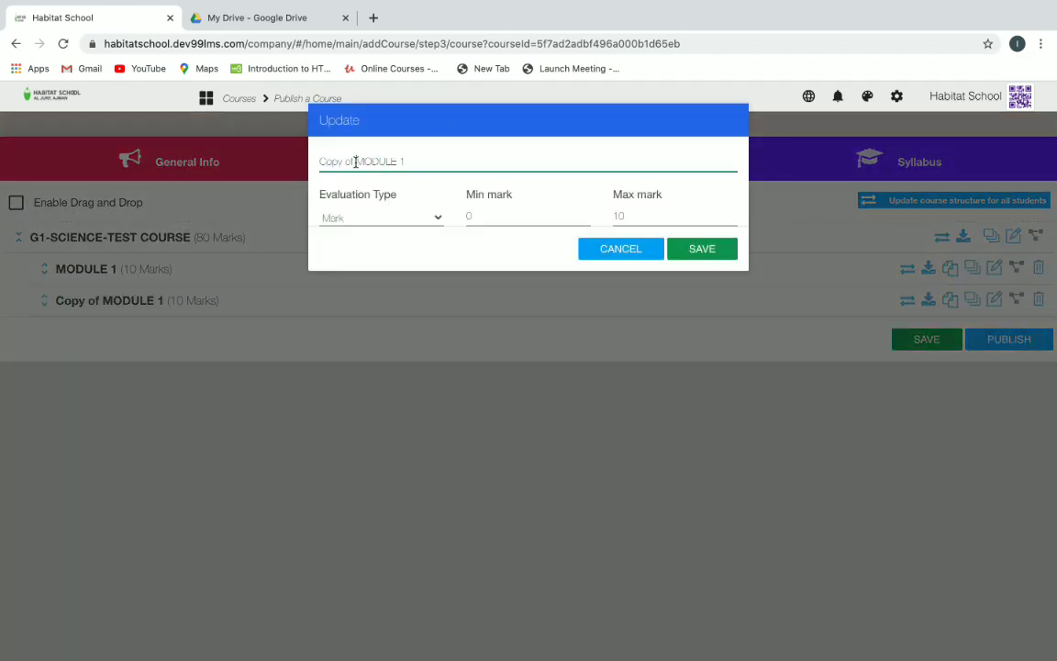
{"action": "key", "text": "BackSpace"}
{"action": "key", "text": "BackSpace"}
{"action": "key", "text": "BackSpace"}
{"action": "key", "text": "BackSpace"}
{"action": "key", "text": "BackSpace"}
{"action": "key", "text": "BackSpace"}
{"action": "key", "text": "BackSpace"}
{"action": "key", "text": "BackSpace"}
{"action": "left_click", "coordinate": [699, 248]}
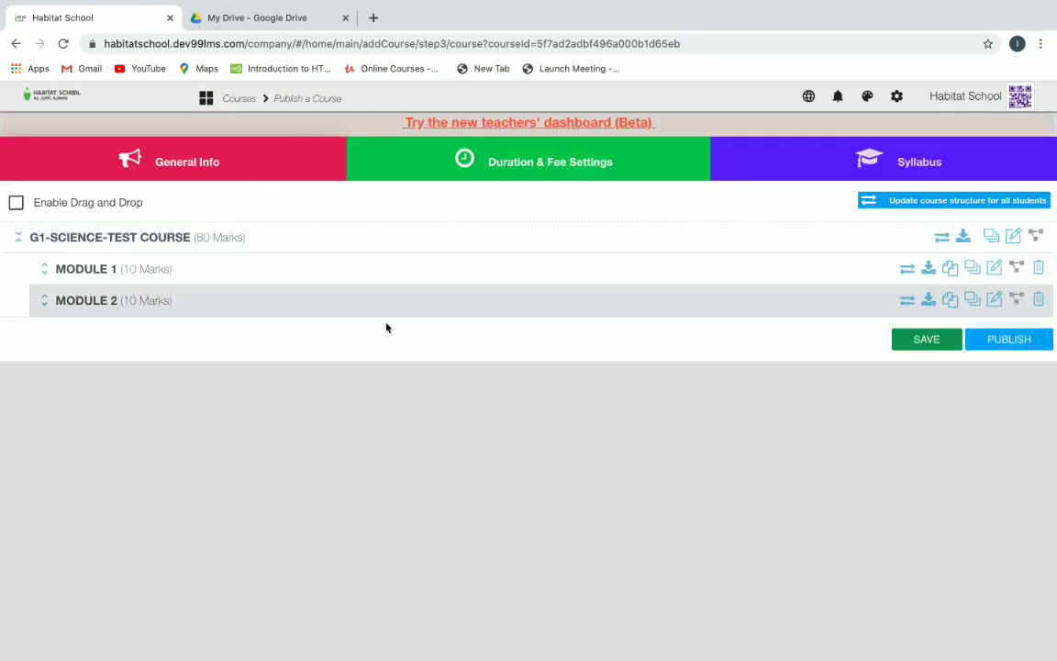
Duplicate MODULE 2 along with its content items
{"action": "left_click", "coordinate": [40, 303]}
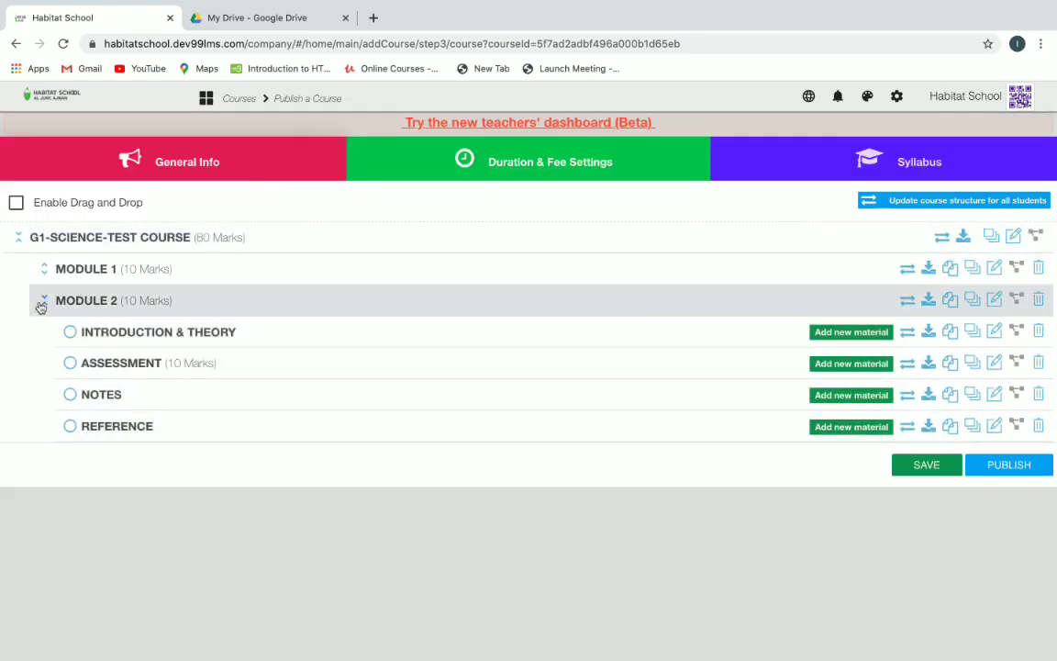
{"action": "left_click", "coordinate": [40, 302]}
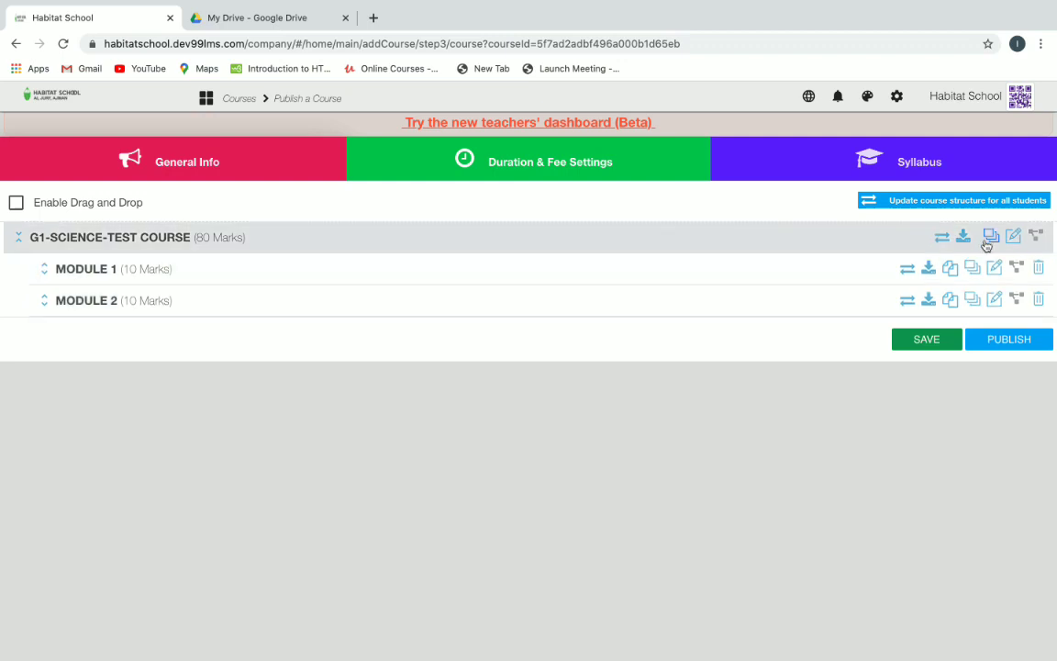
{"action": "left_click", "coordinate": [950, 299]}
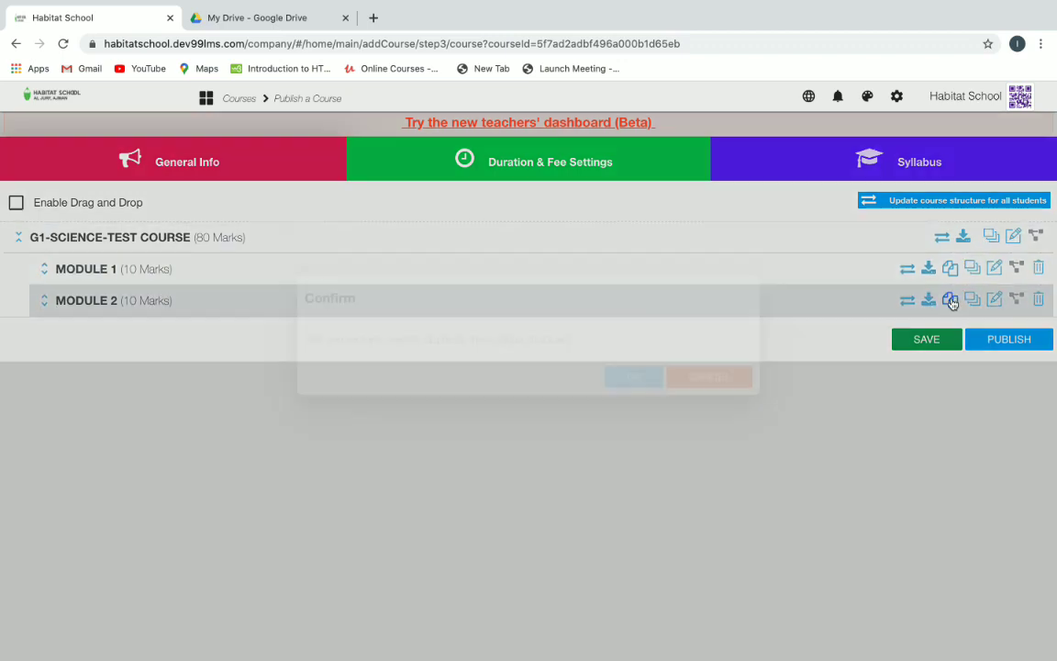
{"action": "left_click", "coordinate": [647, 379]}
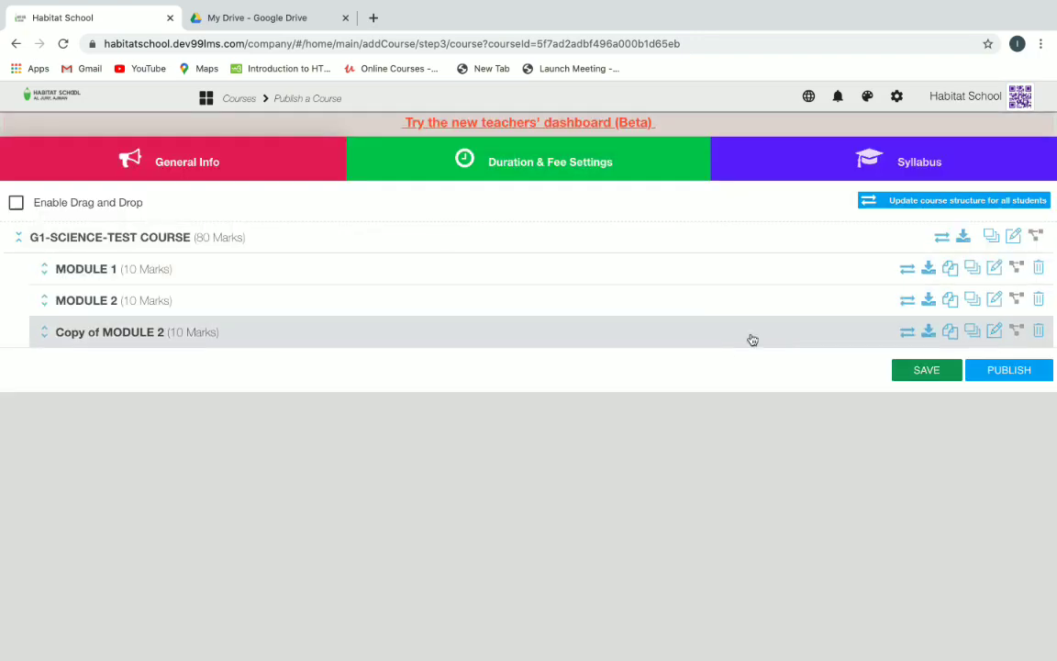
Rename Copy of MODULE 2 to MODULE 3
{"action": "left_click", "coordinate": [994, 331]}
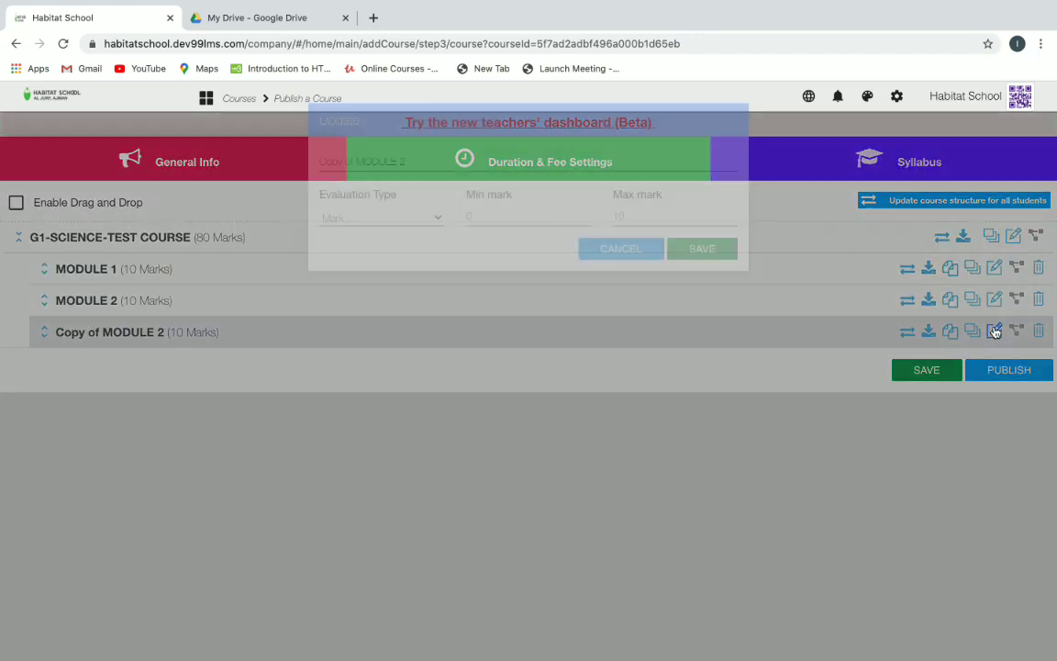
{"action": "left_click", "coordinate": [353, 161]}
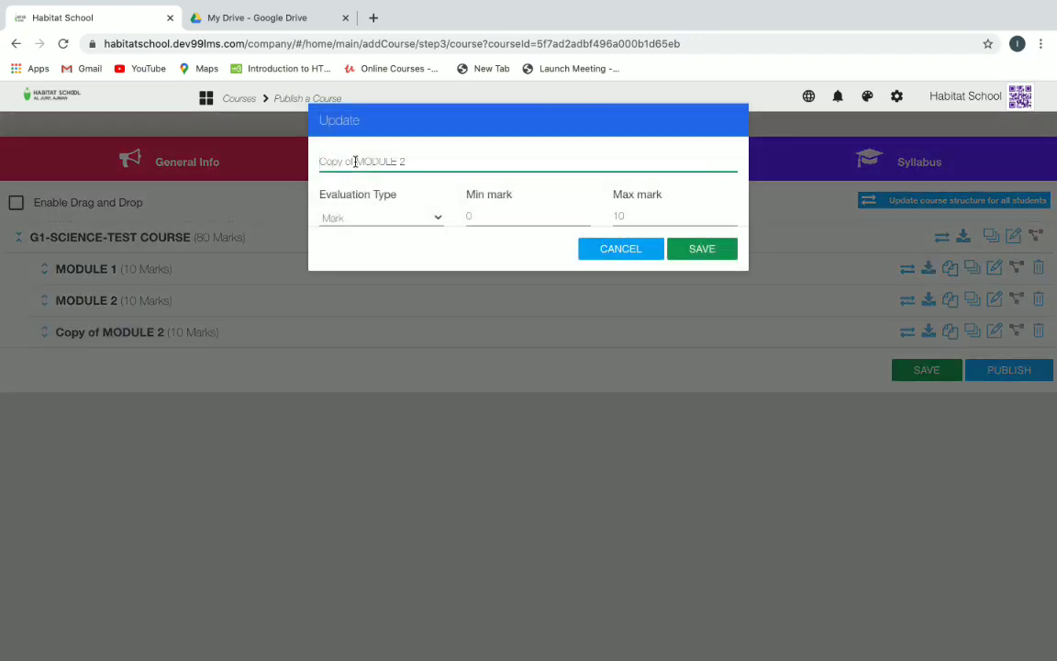
{"action": "key", "text": "BackSpace"}
{"action": "key", "text": "BackSpace"}
{"action": "key", "text": "BackSpace"}
{"action": "key", "text": "BackSpace"}
{"action": "key", "text": "BackSpace"}
{"action": "key", "text": "BackSpace"}
{"action": "key", "text": "BackSpace"}
{"action": "key", "text": "BackSpace"}
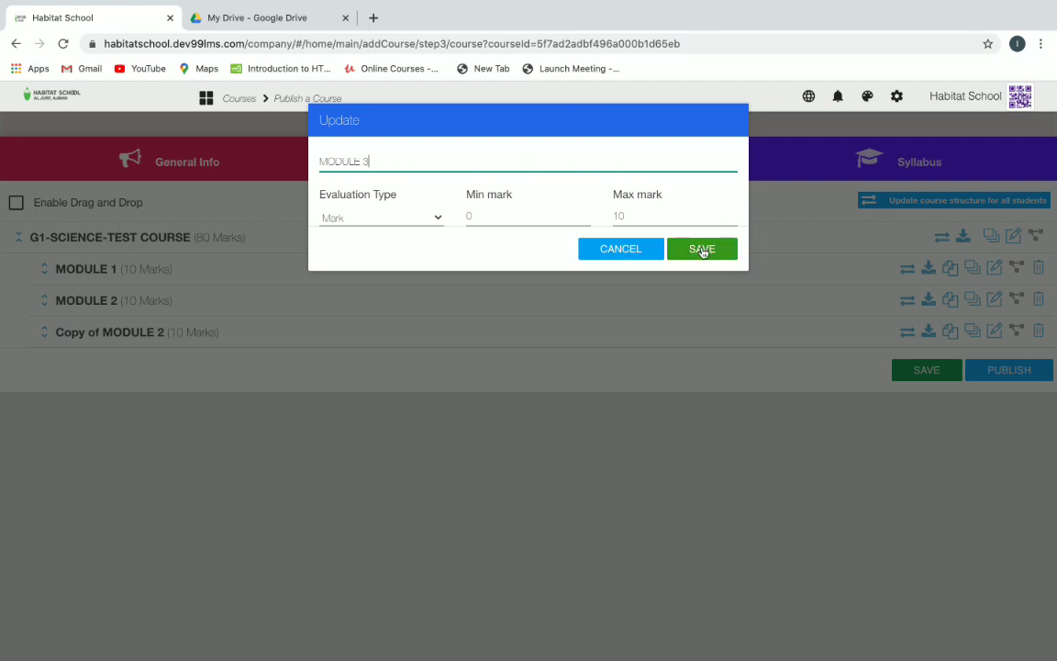
{"action": "left_click", "coordinate": [701, 248]}
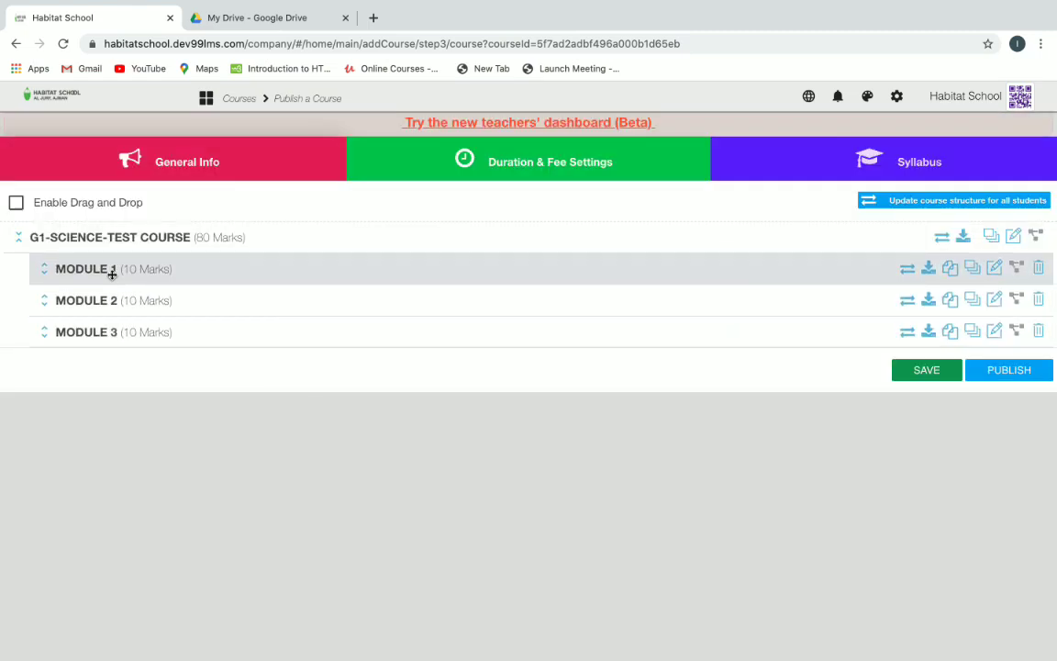
Add material to Module 1's Introduction & Theory and open ADDING GOOGLE SLIDES from Google Drive
{"action": "left_click", "coordinate": [44, 269]}
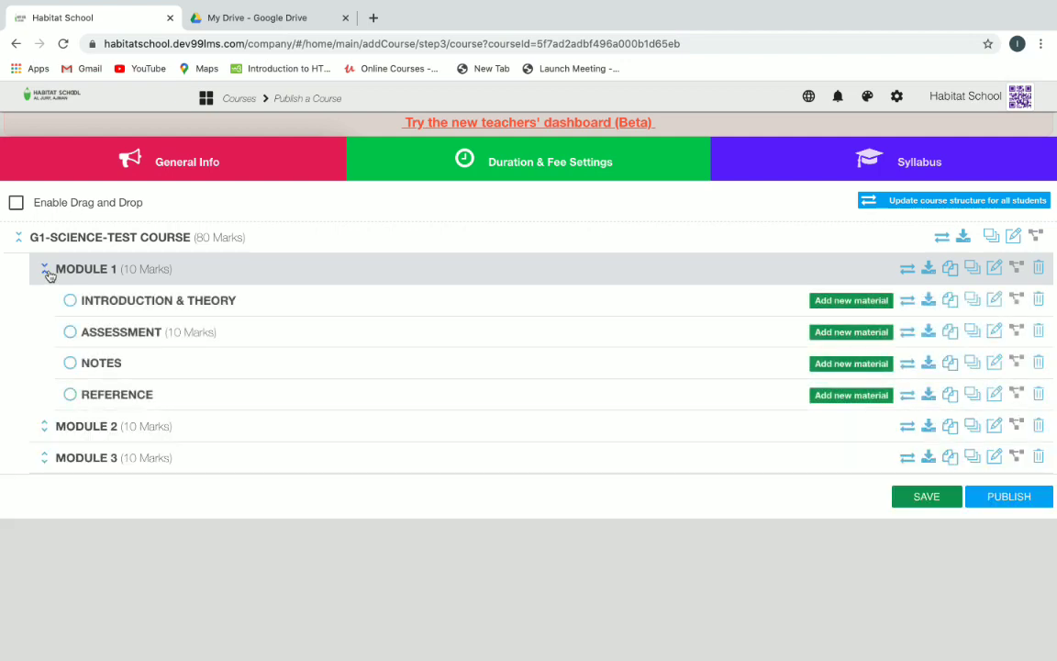
{"action": "left_click", "coordinate": [850, 301]}
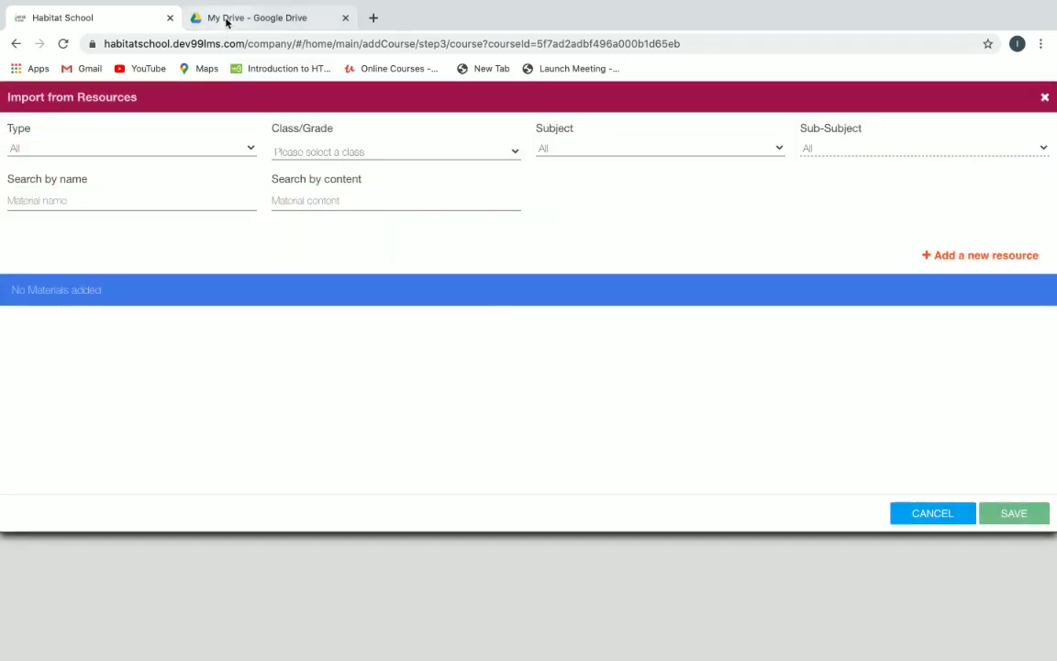
{"action": "left_click", "coordinate": [226, 19]}
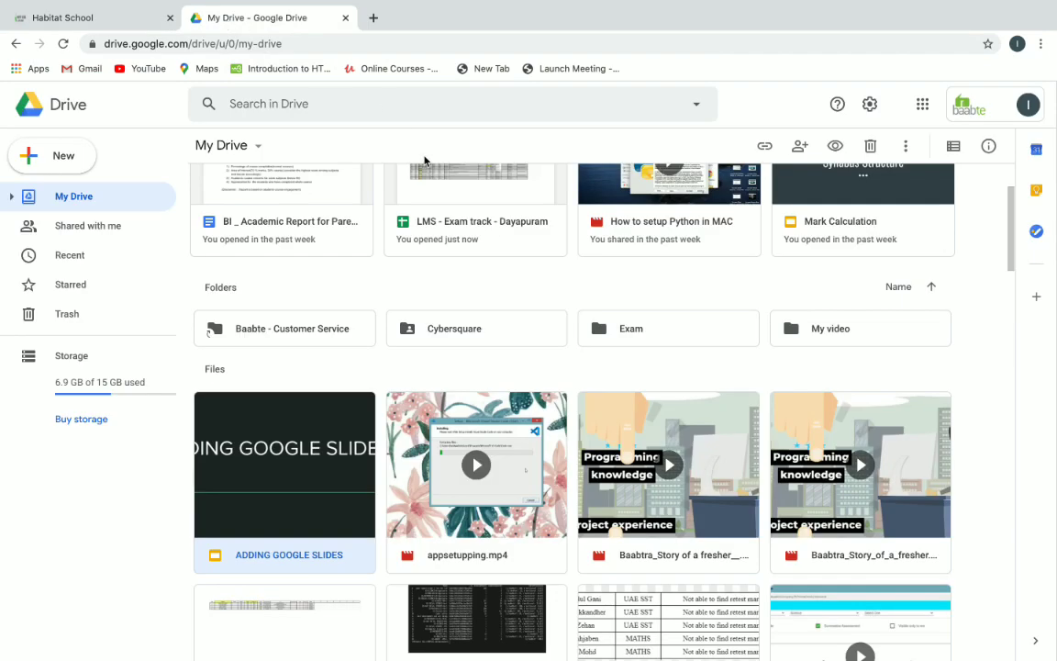
{"action": "scroll", "coordinate": [345, 286], "scroll_direction": "down", "scroll_amount": 1}
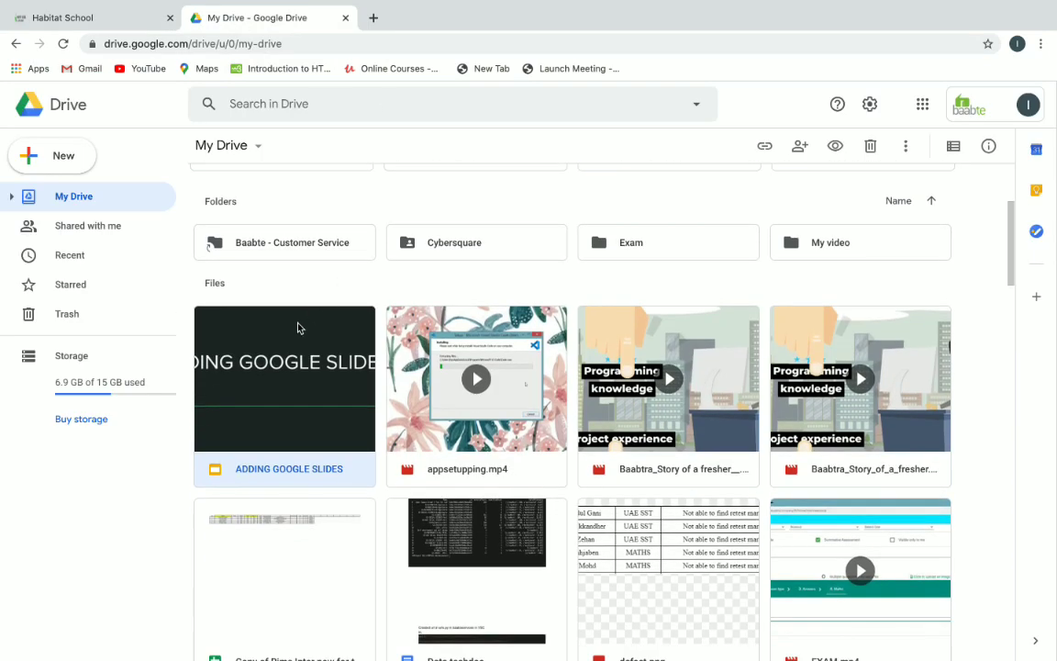
{"action": "double_click", "coordinate": [288, 369]}
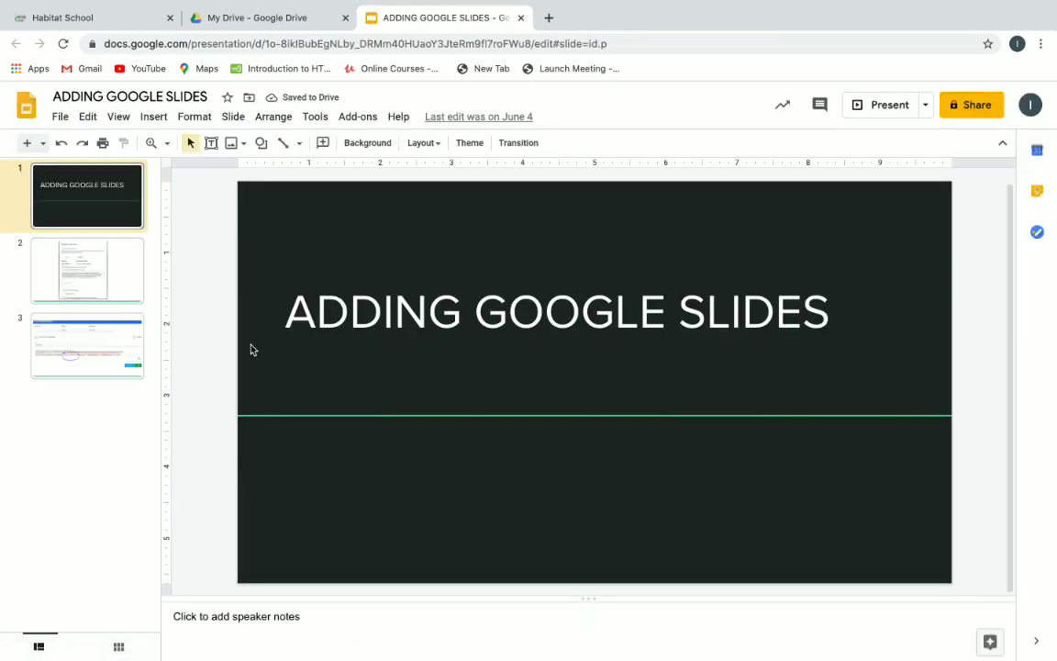
Publish the presentation to the web with a Small (480x299) embed and select its iframe code
{"action": "left_click", "coordinate": [59, 116]}
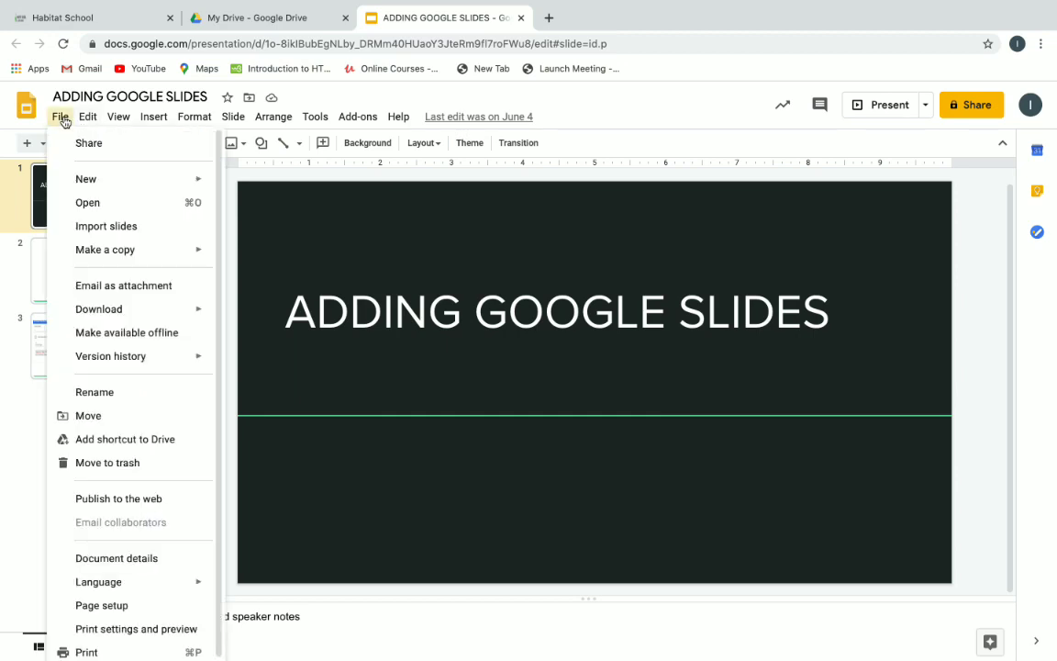
{"action": "left_click", "coordinate": [125, 498]}
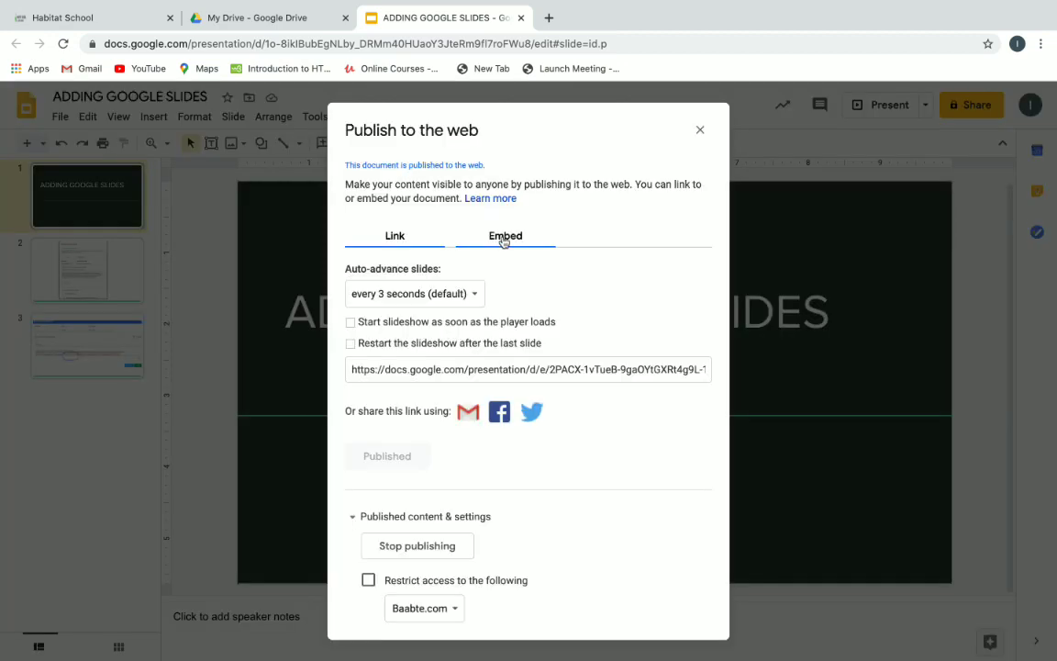
{"action": "left_click", "coordinate": [504, 237]}
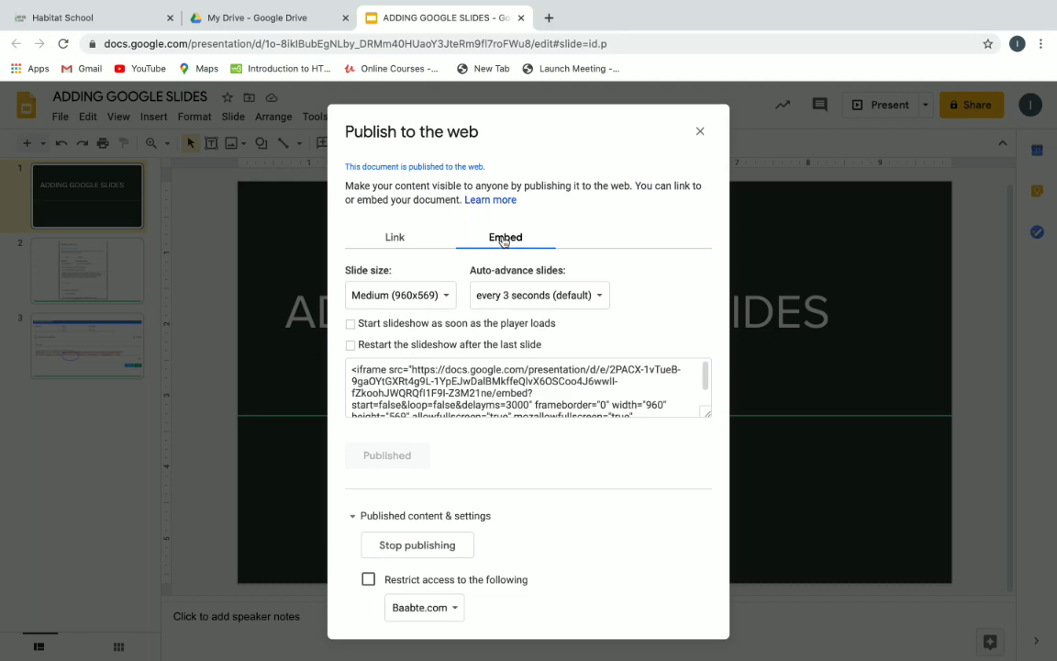
{"action": "left_click", "coordinate": [447, 299]}
{"action": "left_click", "coordinate": [440, 276]}
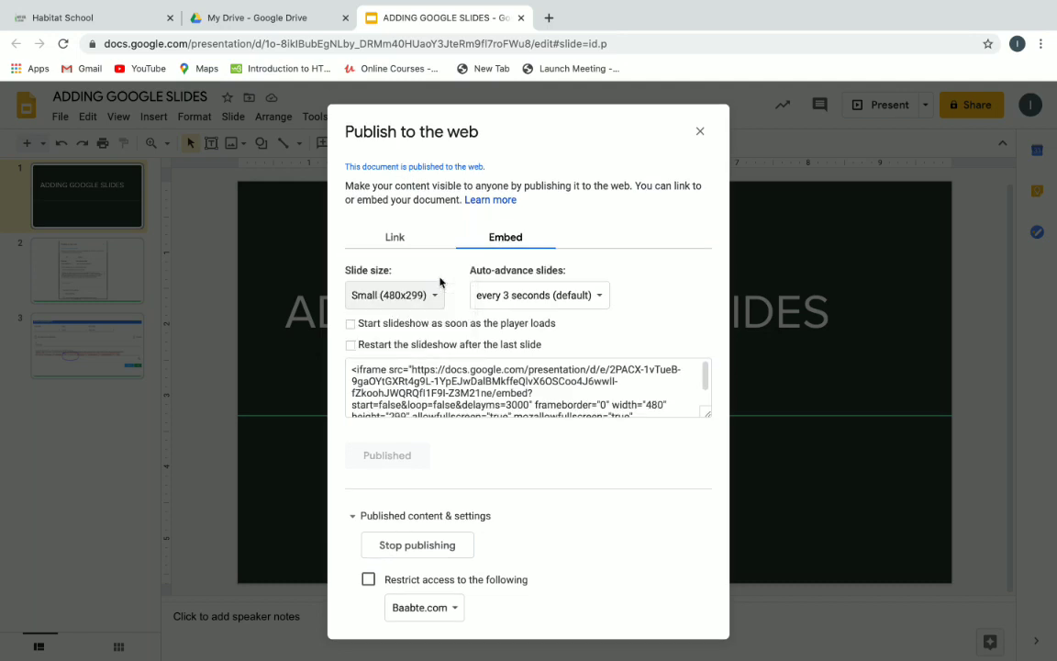
{"action": "left_click_drag", "start_coordinate": [351, 369], "coordinate": [658, 450]}
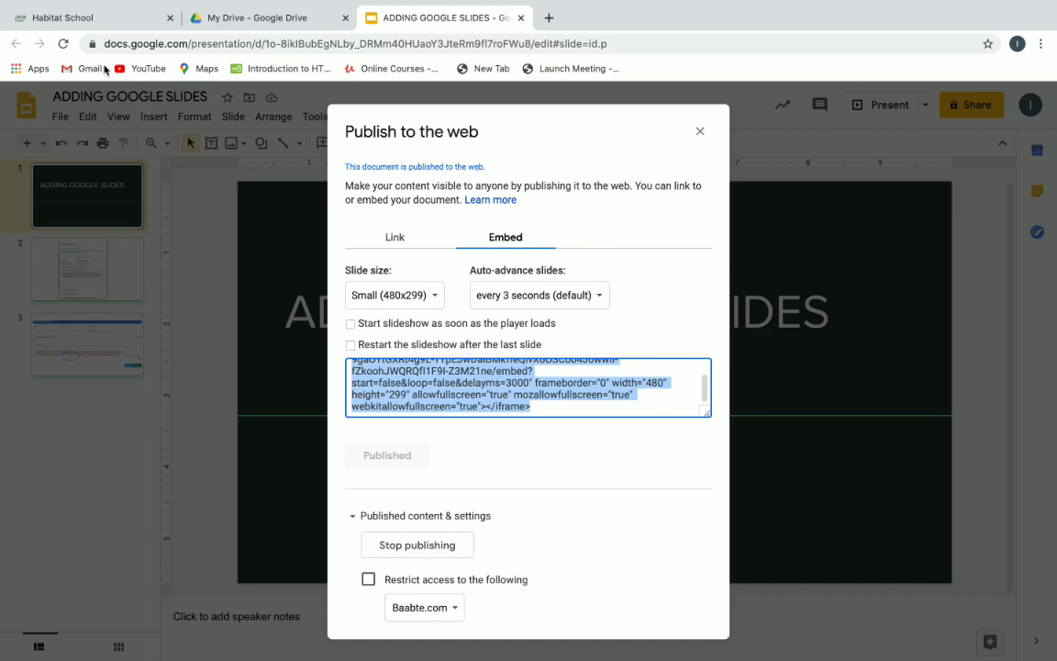
{"action": "left_click", "coordinate": [95, 18]}
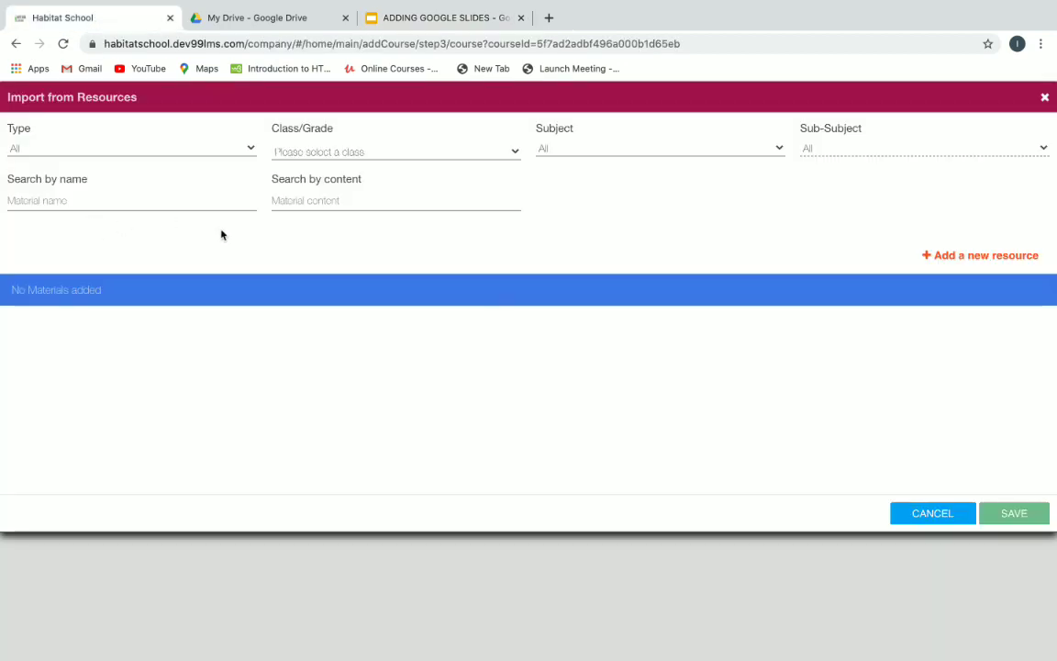
Start a new resource for Class/Grade 1 with Subject Science
{"action": "left_click", "coordinate": [962, 257]}
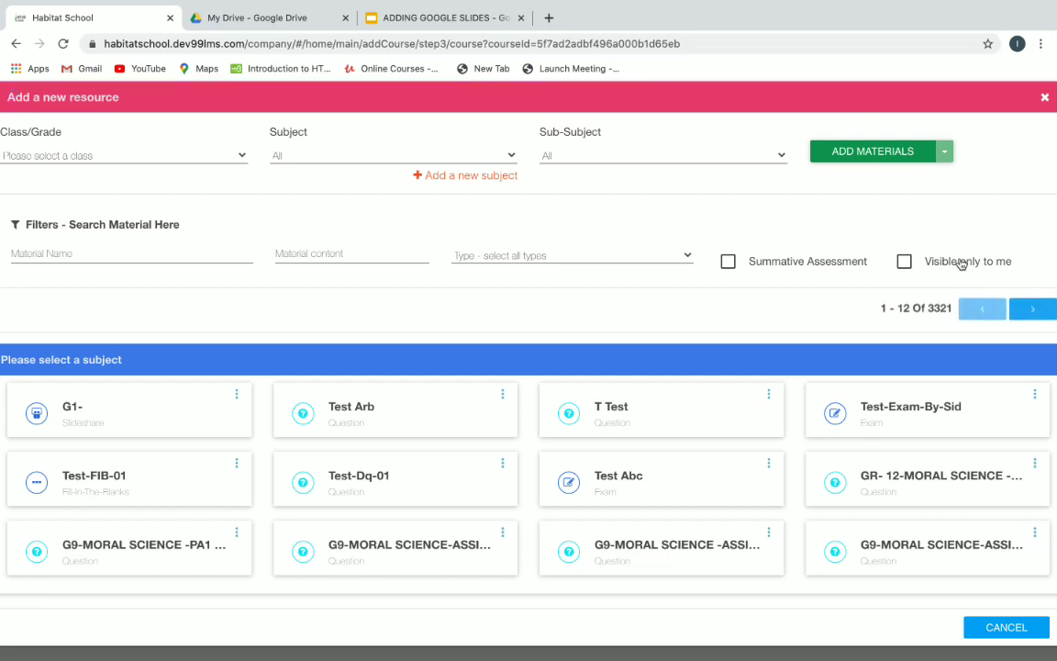
{"action": "left_click", "coordinate": [225, 145]}
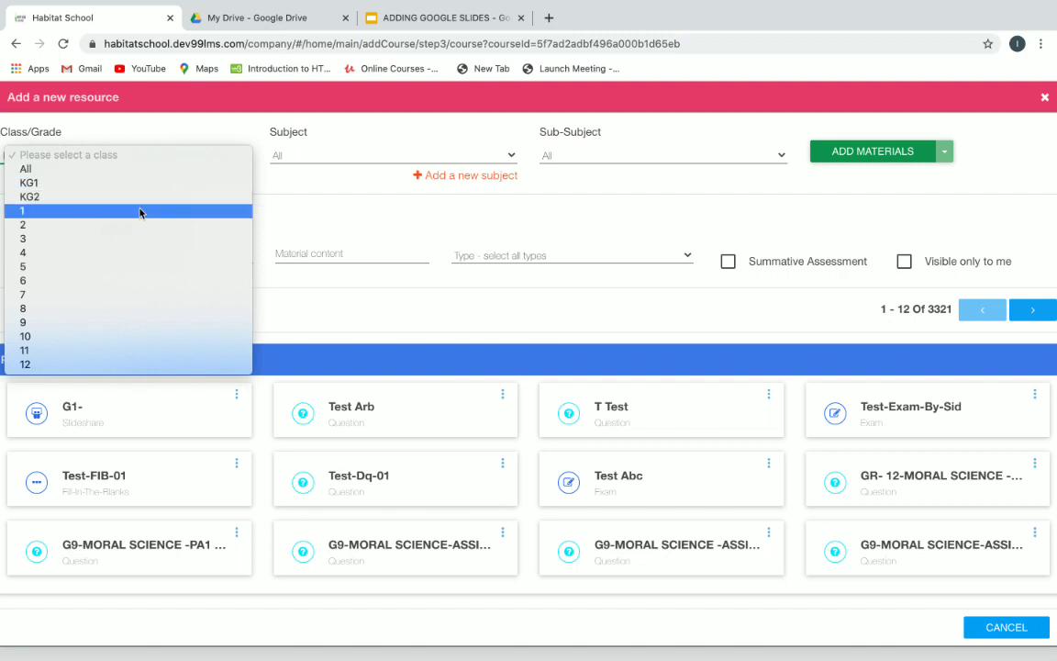
{"action": "left_click", "coordinate": [140, 212]}
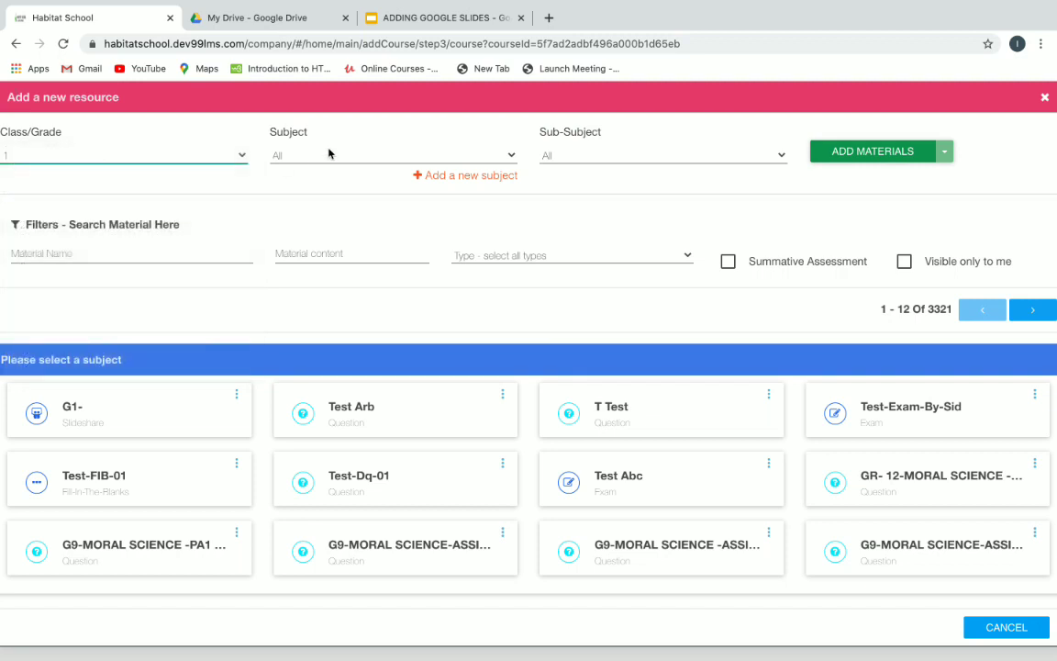
{"action": "left_click", "coordinate": [328, 154]}
{"action": "key", "text": "s"}
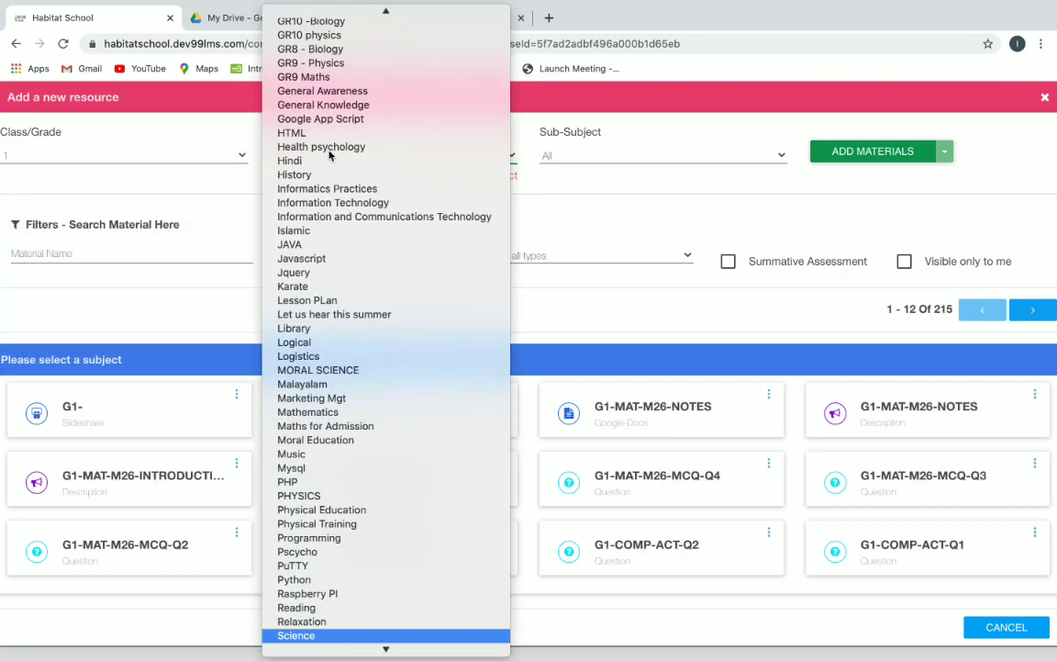
{"action": "key", "text": "Return"}
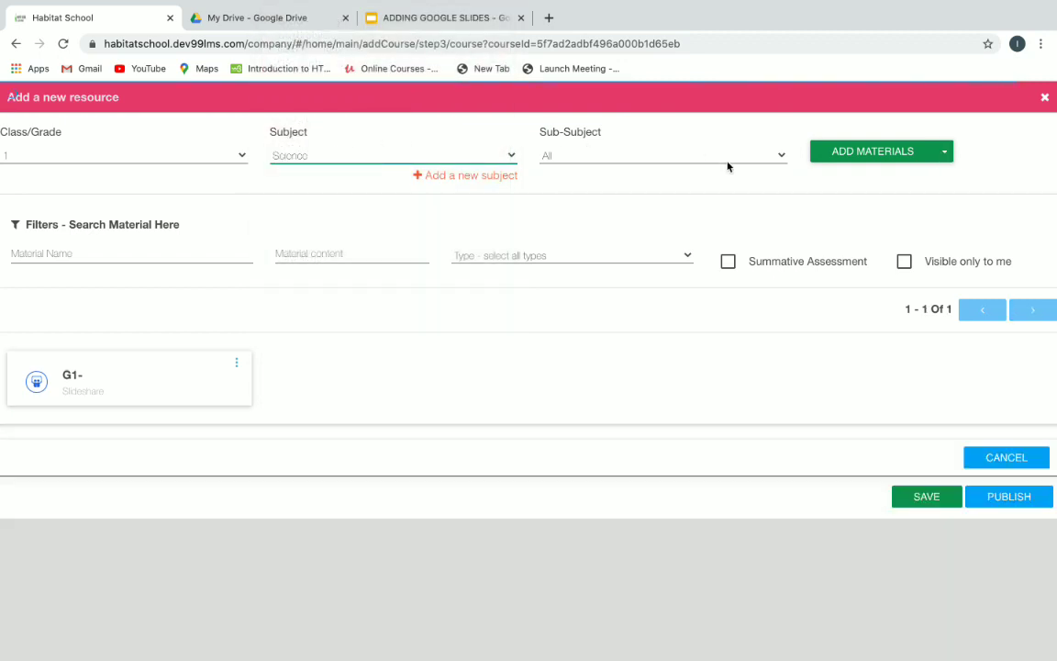
Choose Google Slides/Embedded PDF as the material type to add
{"action": "left_click", "coordinate": [945, 151]}
{"action": "scroll", "coordinate": [903, 208], "scroll_direction": "down", "scroll_amount": 5}
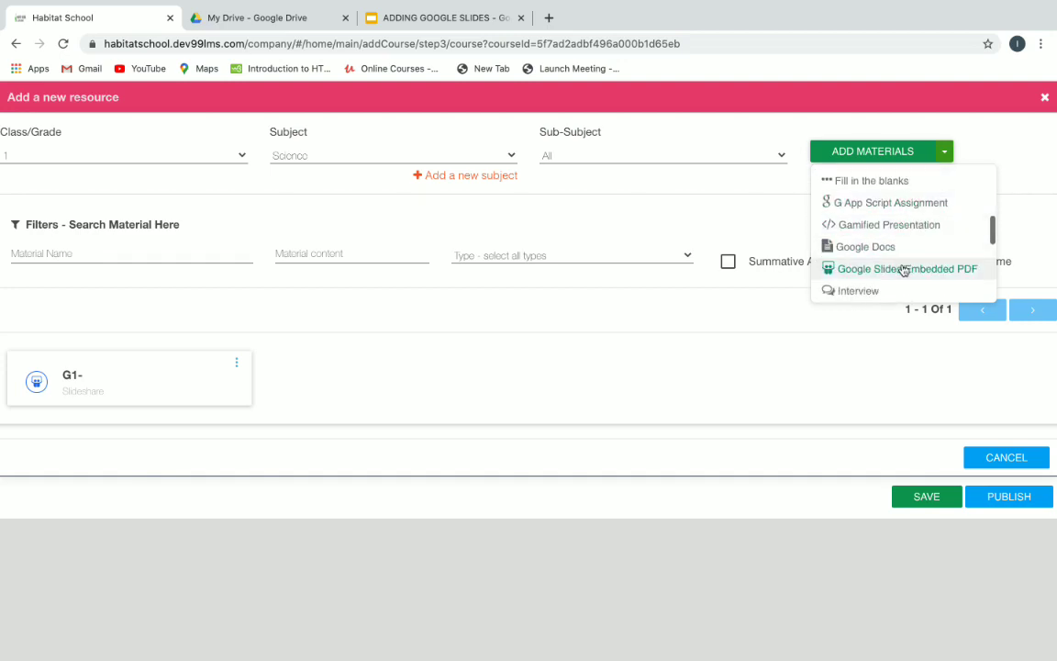
{"action": "left_click", "coordinate": [901, 268]}
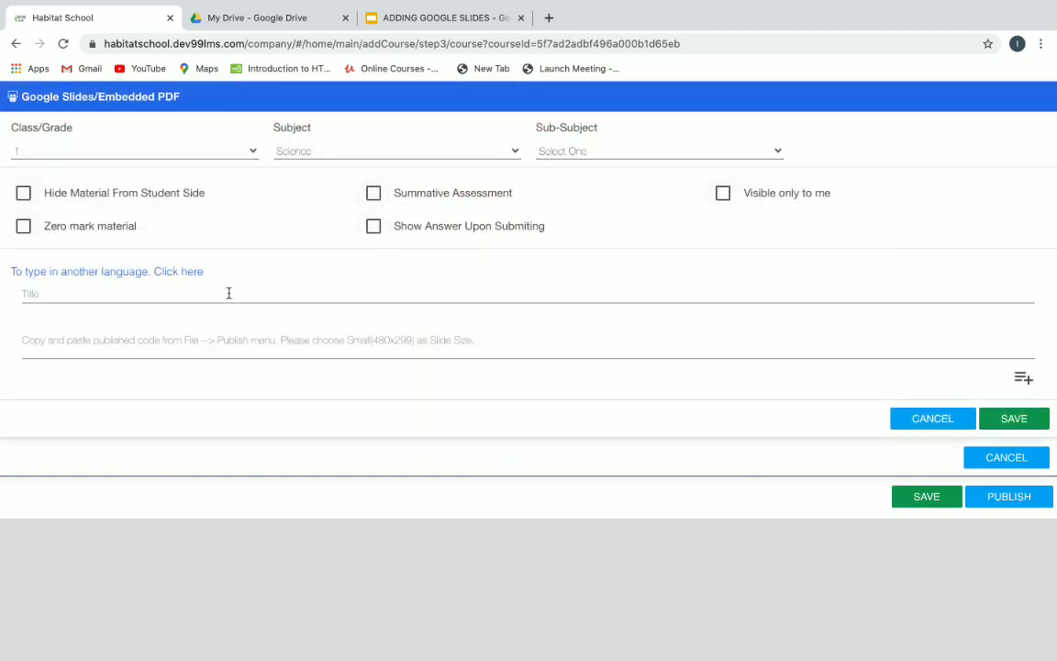
Paste the slides' iframe embed code, title the material G1-SCI-M1-INTRO, and save it
{"action": "left_click", "coordinate": [110, 332]}
{"action": "type", "text": "<iframe src=\"https://docs.google.com/presentation/d/e/2PACX-1vTueB-9gaOYtGXRt4g9L-1YpEJwDalBMkffeQlvX6OSCoo4J6wwll-fZkoohJWQRQlI1F9l-Z3M21ne/embed?start=false&loop=false&delayms=3000\" frameborder=\"0\" width=\"480\" height=\"299\" allowfullscreen=\"true\" mozallowfullscreen=\"true\" webkitallowfullscreen=\"true\"></iframe>"}
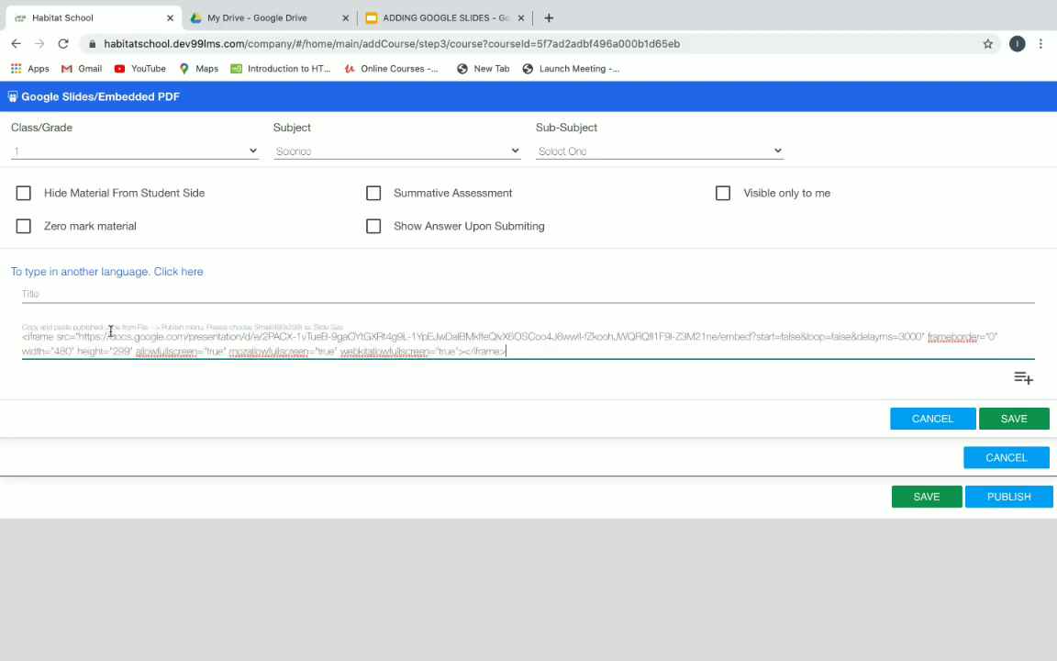
{"action": "left_click", "coordinate": [88, 295]}
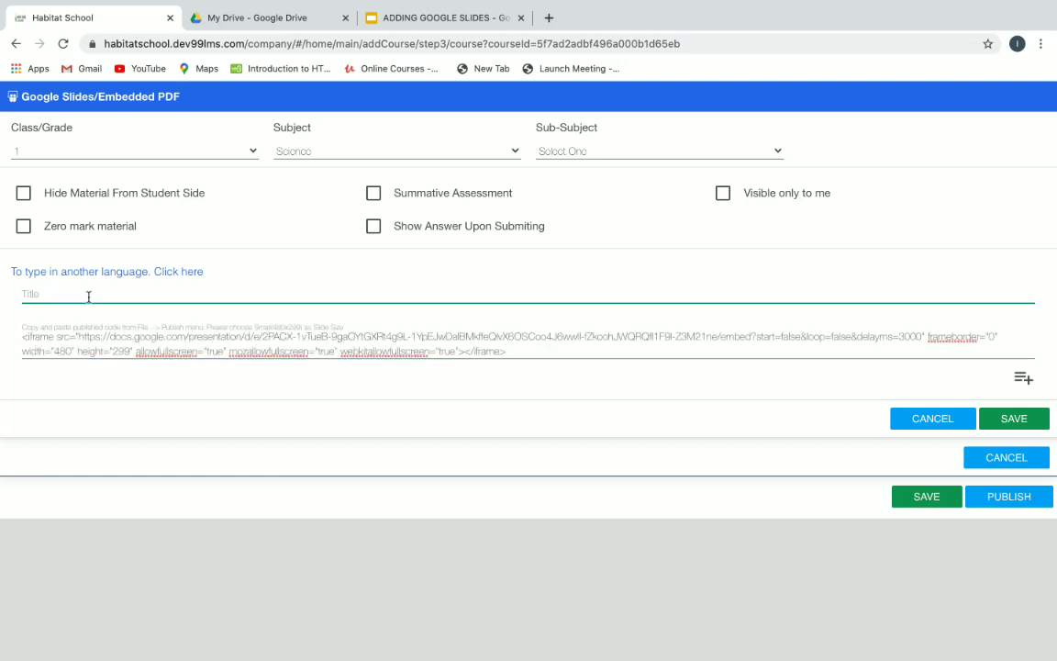
{"action": "type", "text": "G1-SCI-M1-INTRO"}
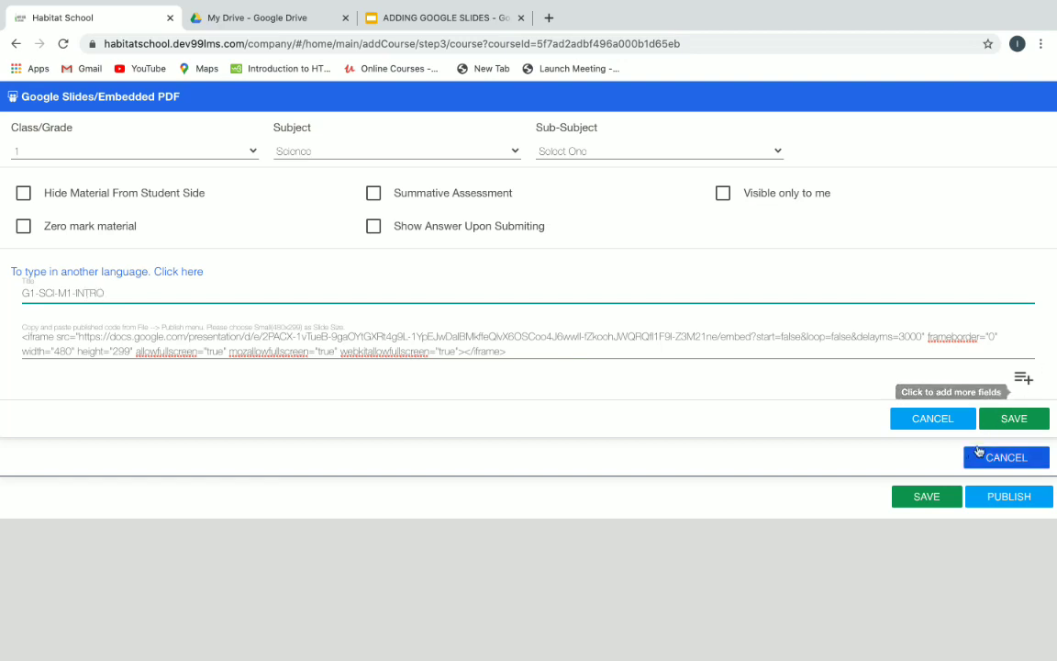
{"action": "left_click", "coordinate": [1012, 418]}
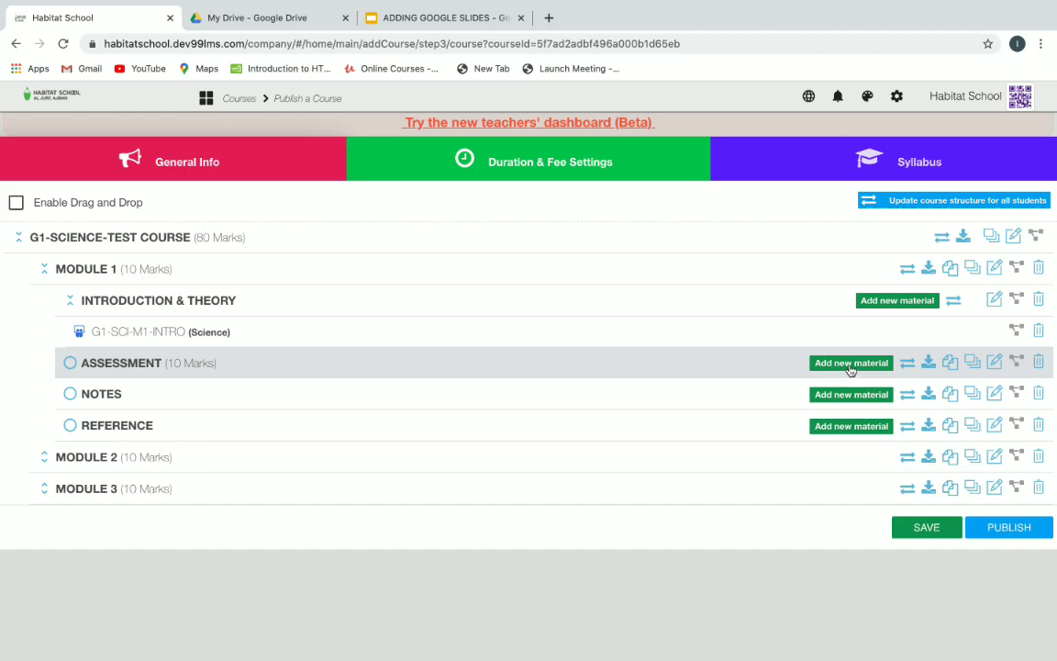
{"action": "left_click", "coordinate": [175, 334]}
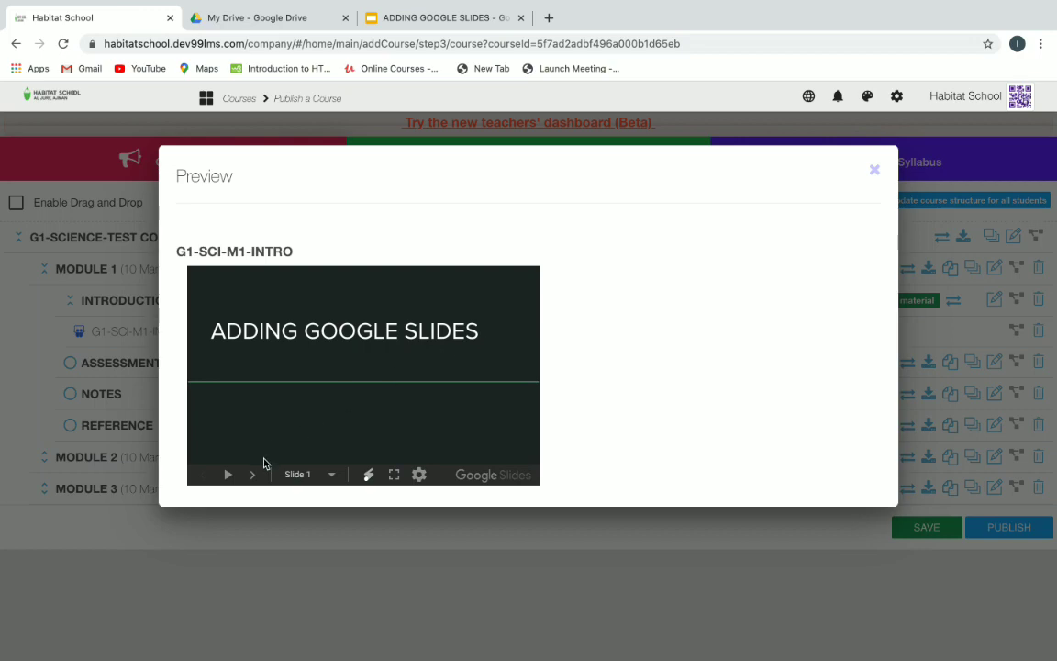
{"action": "left_click", "coordinate": [253, 473]}
{"action": "left_click", "coordinate": [257, 473]}
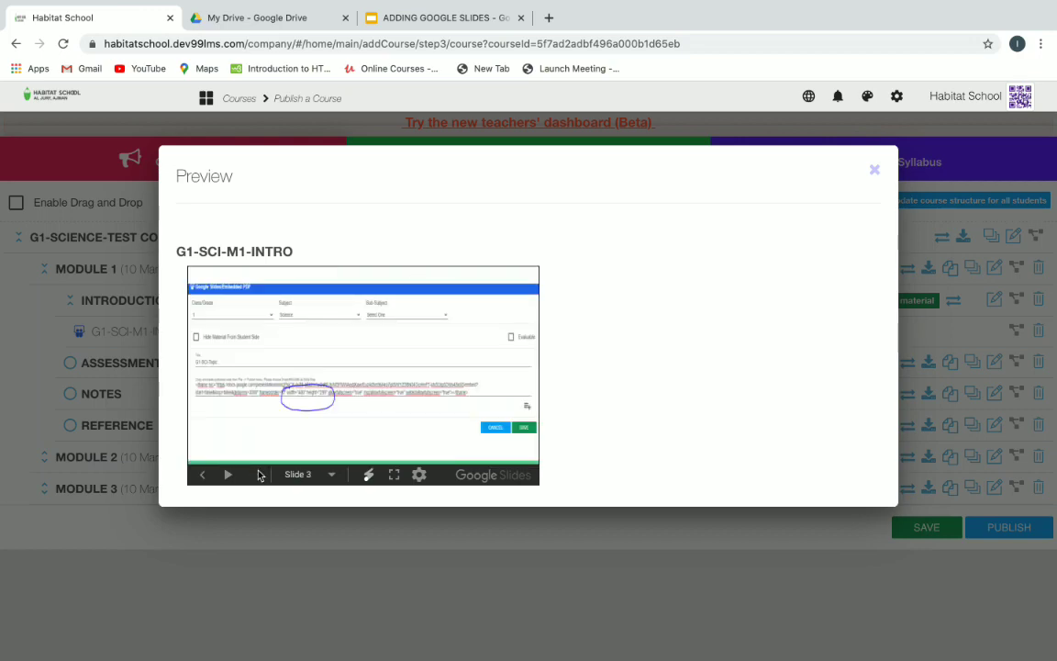
{"action": "left_click", "coordinate": [874, 171]}
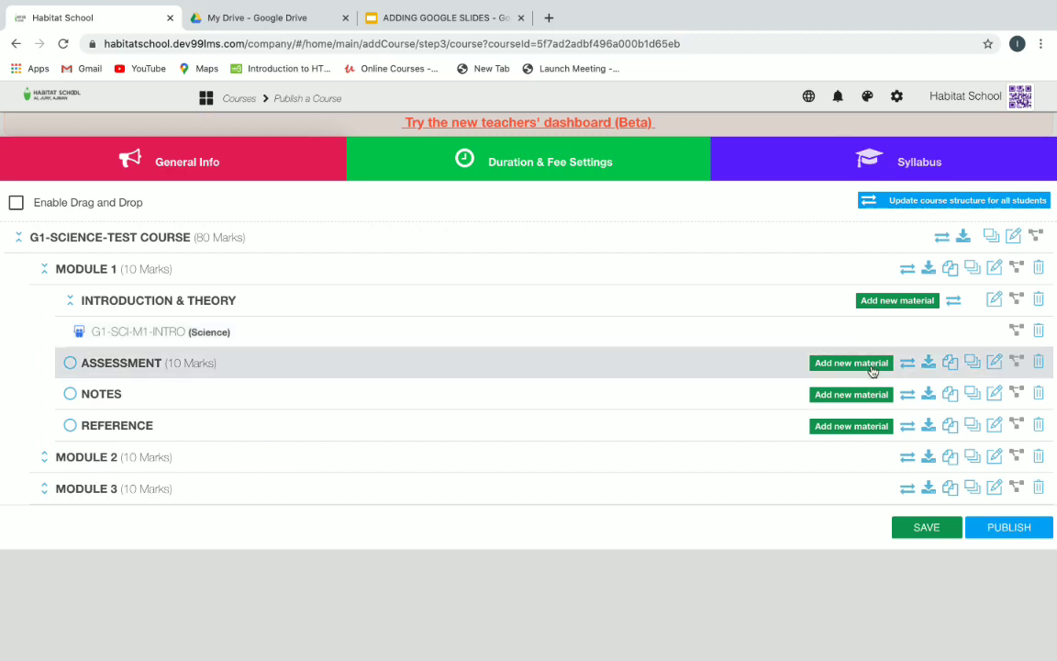
Start a new resource in Module 1's Assessment for Class/Grade 1, Subject Science
{"action": "left_click", "coordinate": [870, 365]}
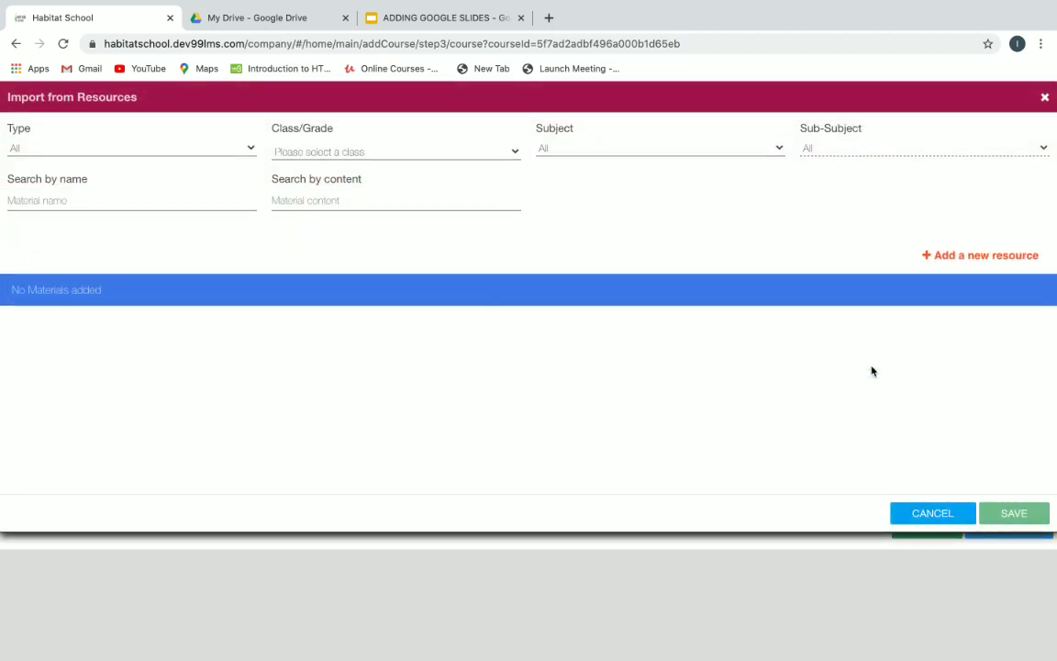
{"action": "left_click", "coordinate": [964, 257]}
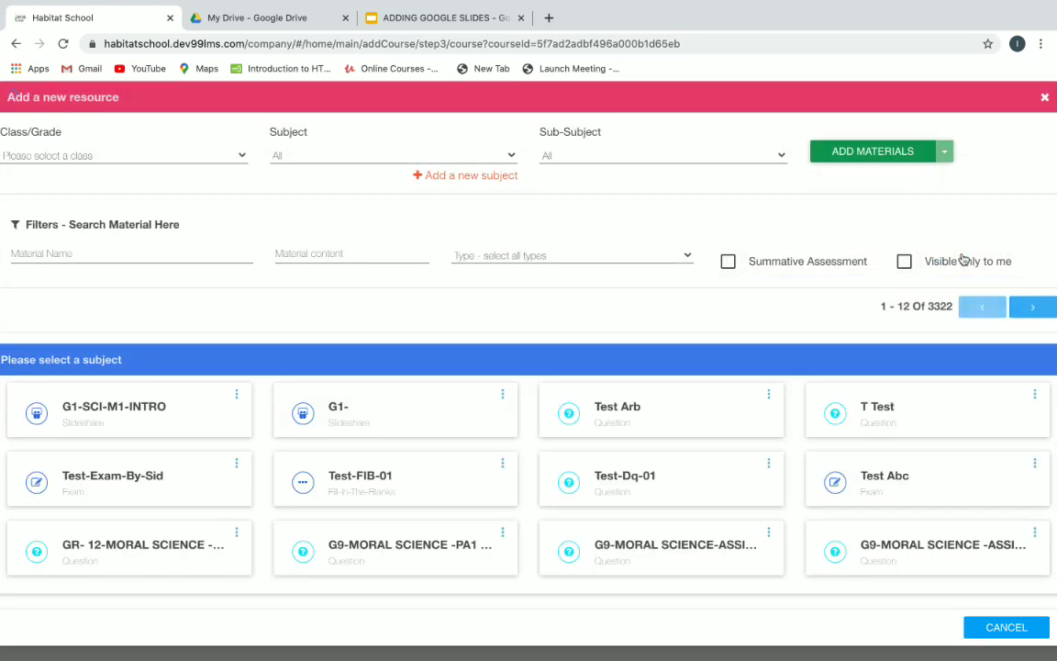
{"action": "left_click", "coordinate": [237, 157]}
{"action": "left_click", "coordinate": [141, 211]}
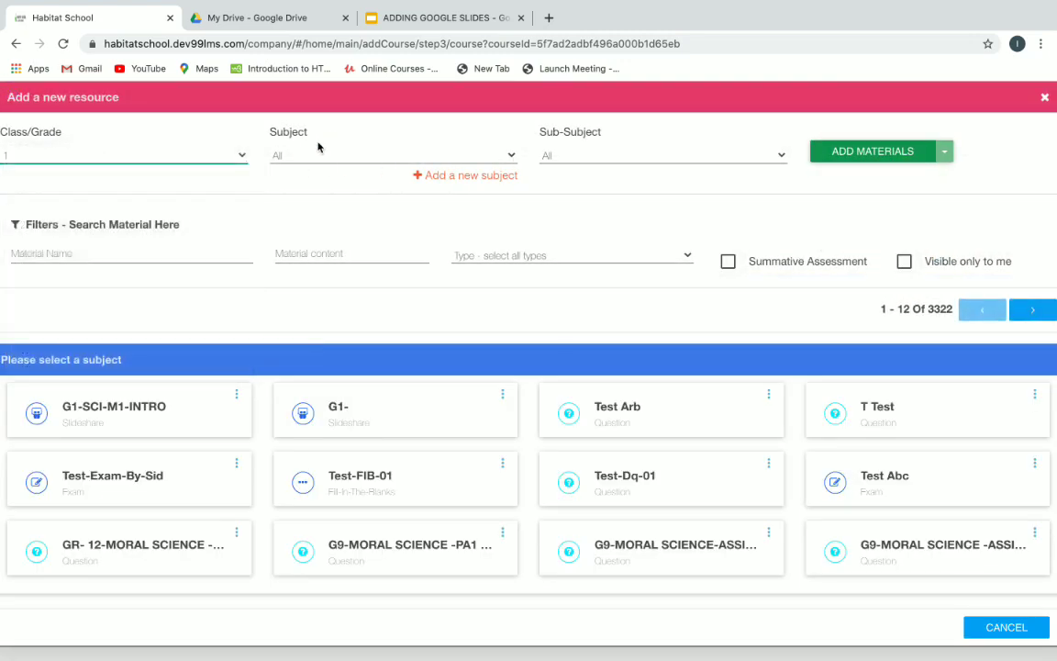
{"action": "left_click", "coordinate": [327, 153]}
{"action": "key", "text": "s"}
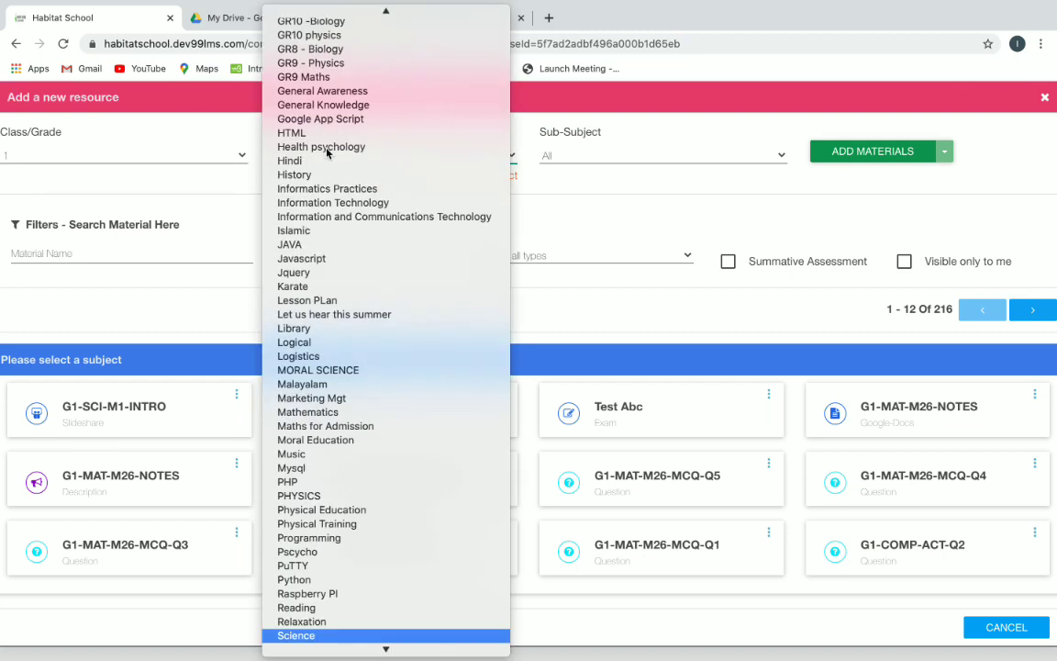
{"action": "key", "text": "Return"}
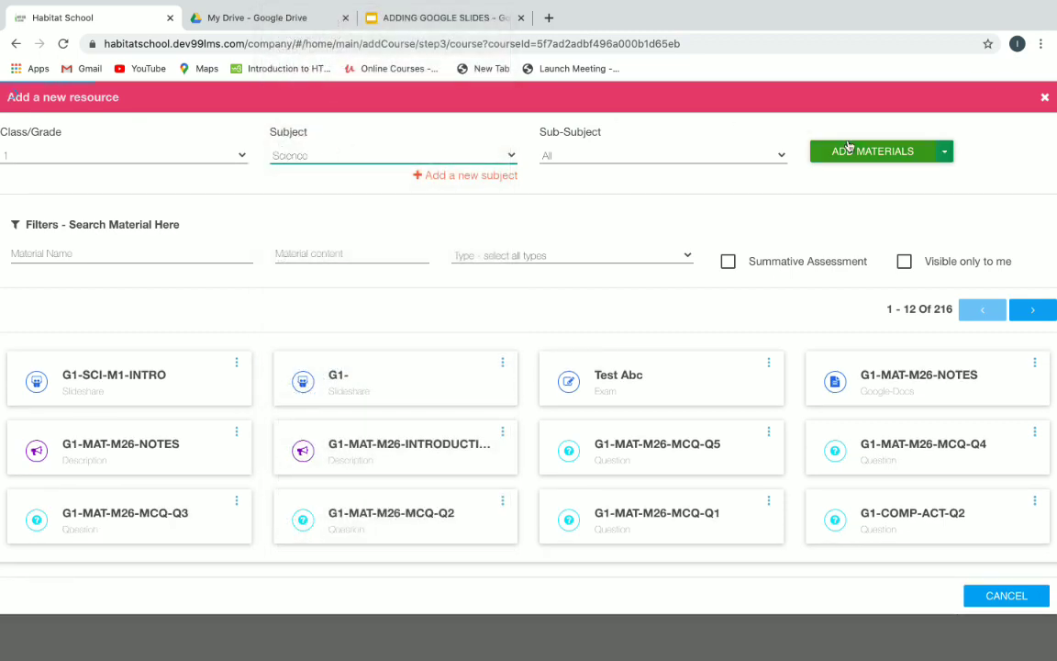
Choose Fill in the blanks as the material type to add
{"action": "left_click", "coordinate": [946, 153]}
{"action": "scroll", "coordinate": [907, 203], "scroll_direction": "down", "scroll_amount": 3}
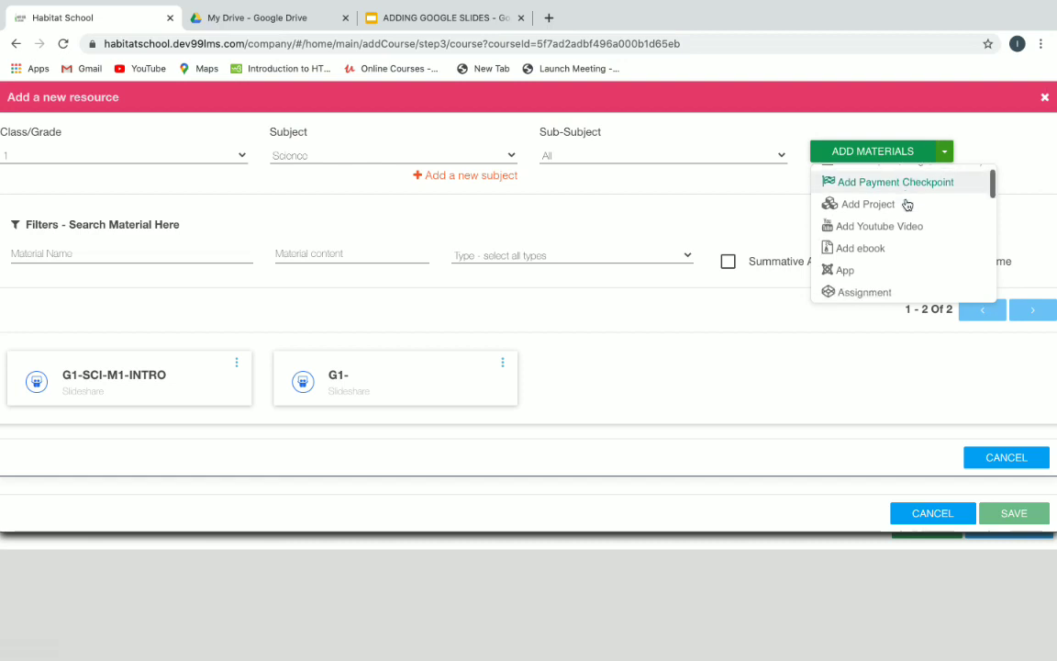
{"action": "scroll", "coordinate": [890, 213], "scroll_direction": "down", "scroll_amount": 1}
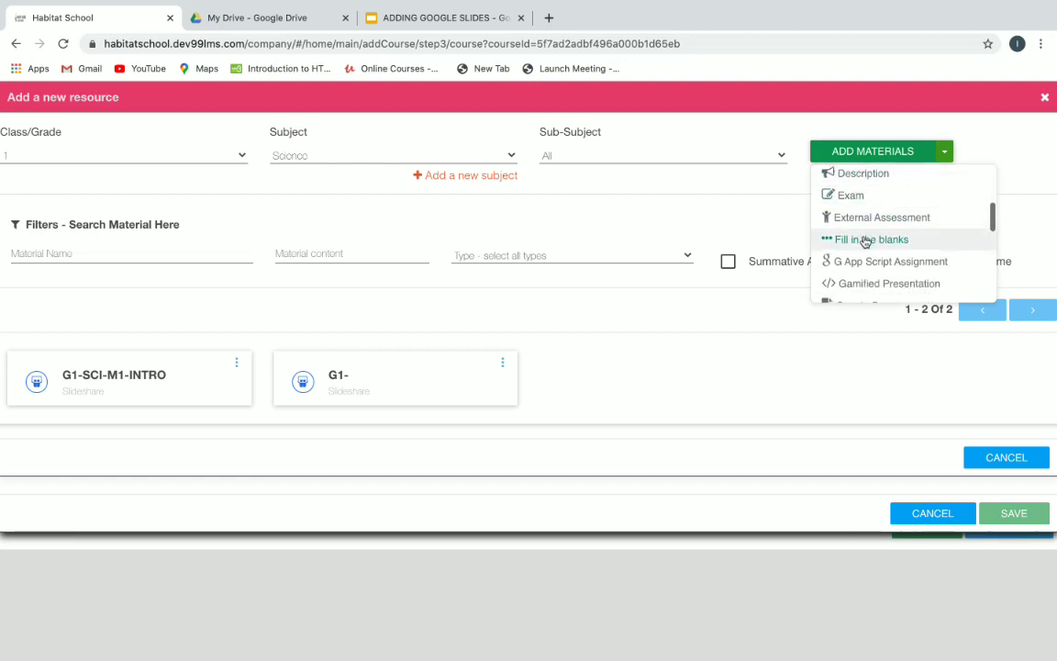
{"action": "left_click", "coordinate": [866, 239]}
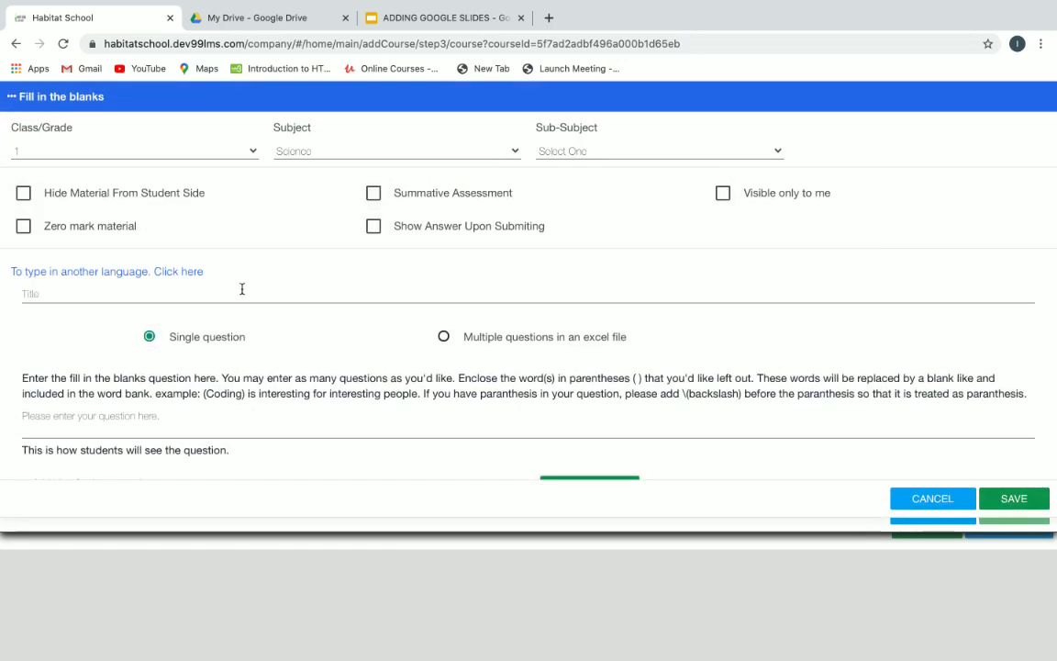
Title the assessment G1-SCI-FIB and enter the question "We smell with (nose)"
{"action": "left_click", "coordinate": [227, 294]}
{"action": "type", "text": "G"}
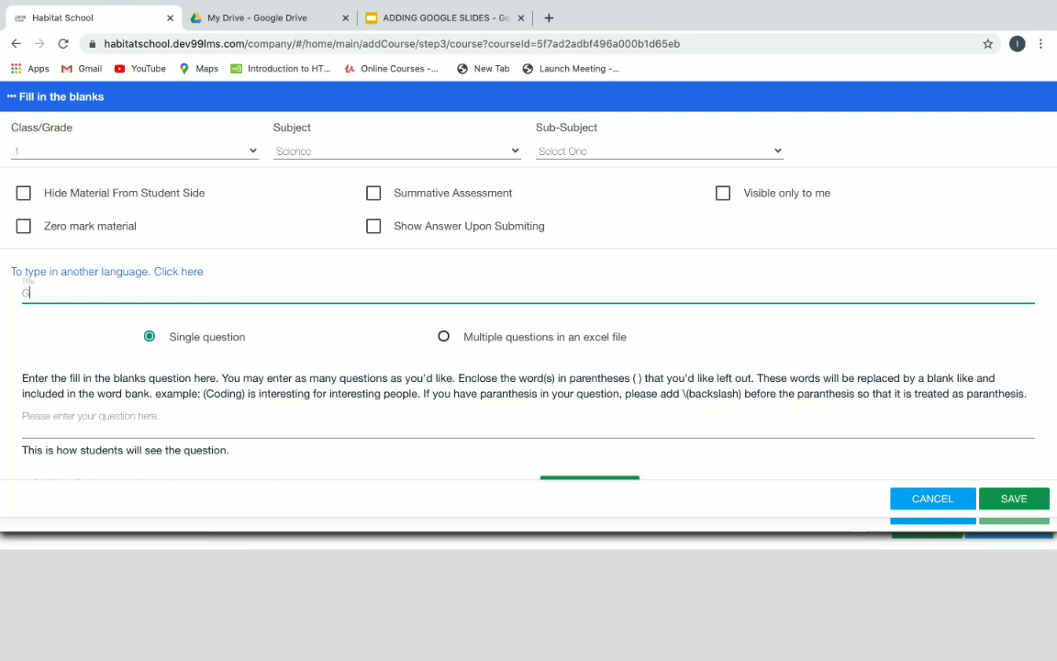
{"action": "type", "text": "1-SCI"}
{"action": "type", "text": "-FO"}
{"action": "type", "text": "I"}
{"action": "type", "text": "B"}
{"action": "scroll", "coordinate": [313, 358], "scroll_direction": "down", "scroll_amount": 1}
{"action": "left_click", "coordinate": [144, 384]}
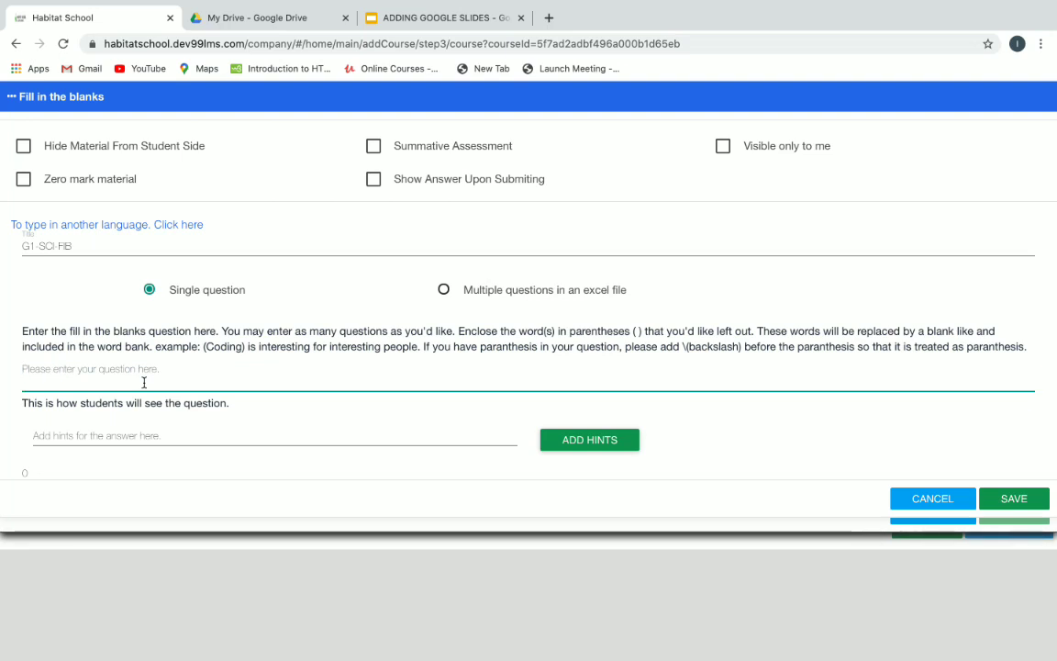
{"action": "type", "text": "W"}
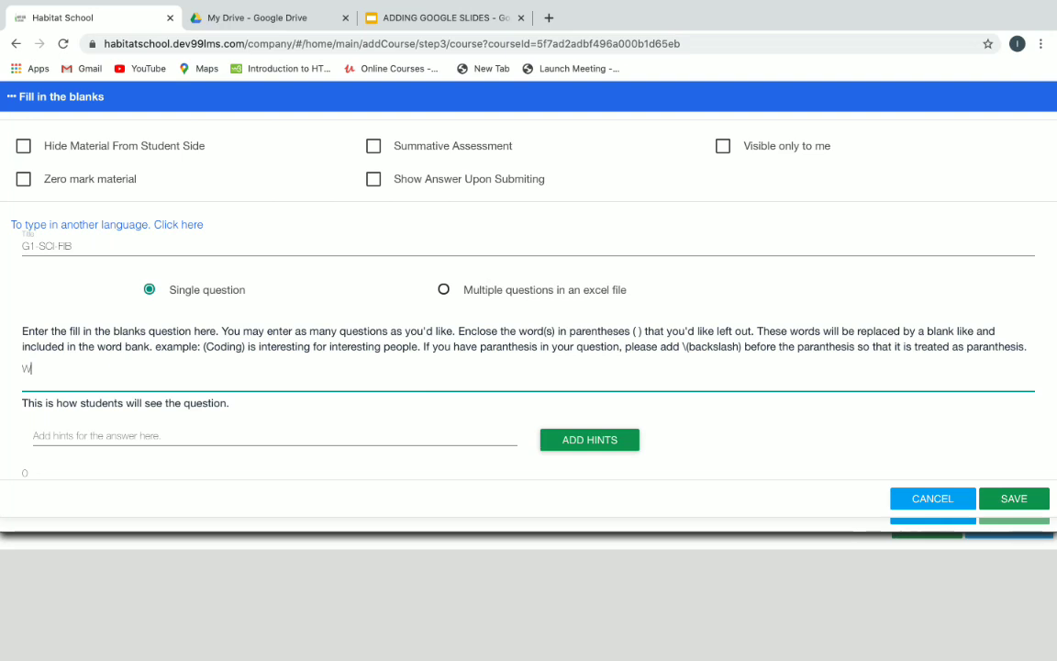
{"action": "type", "text": "e smell with ("}
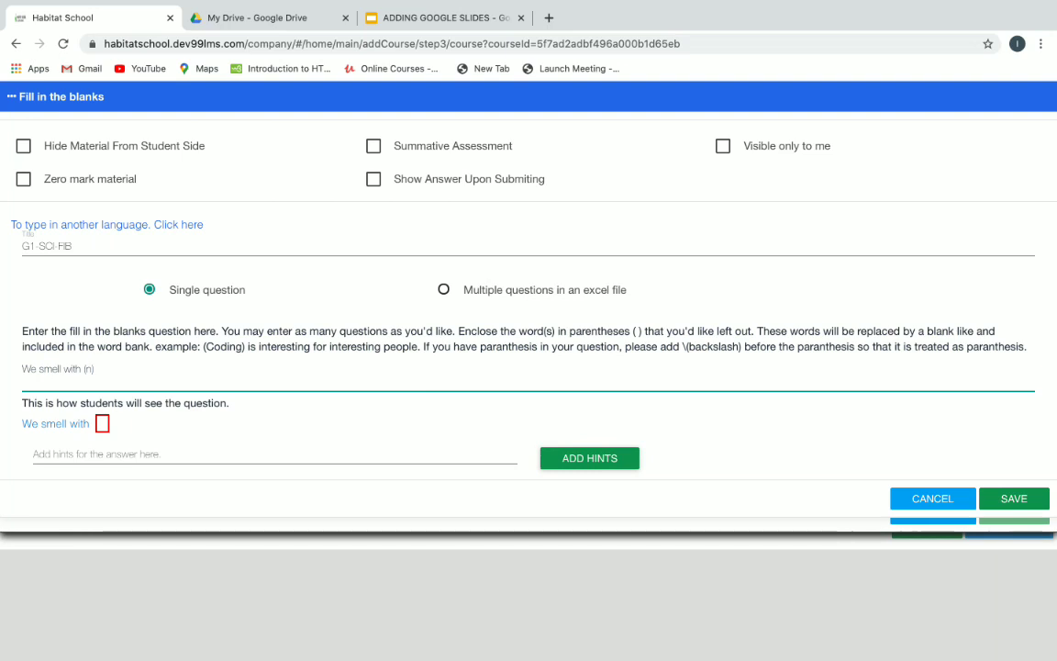
{"action": "type", "text": "nose)"}
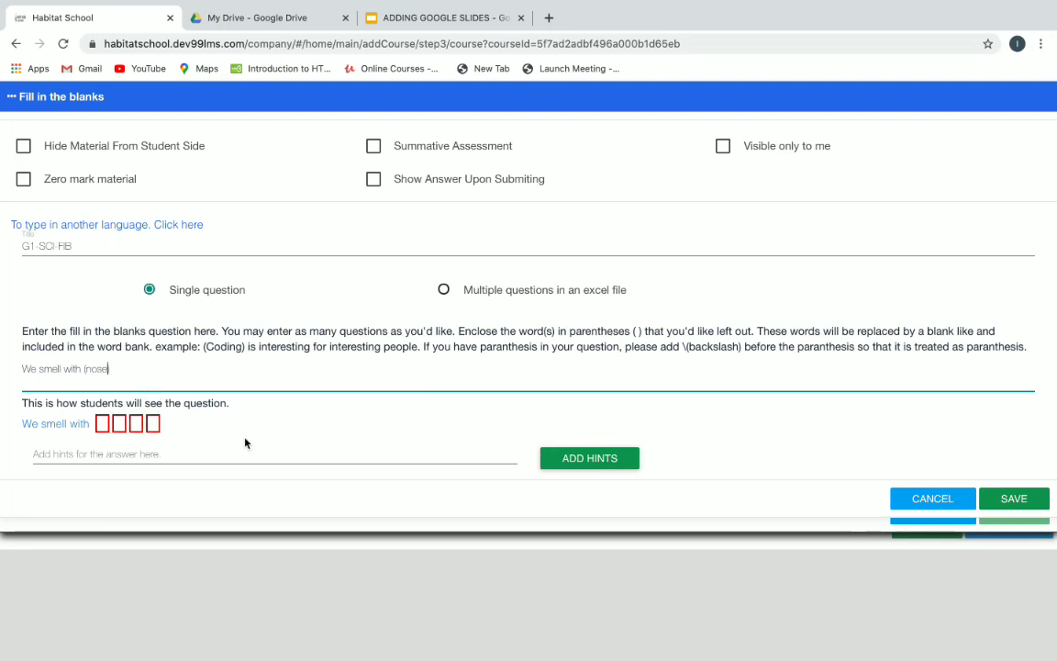
{"action": "left_click", "coordinate": [248, 443]}
Set the question's marks to 1, save it, and cancel the Import from Resources dialog
{"action": "scroll", "coordinate": [325, 419], "scroll_direction": "down", "scroll_amount": 1}
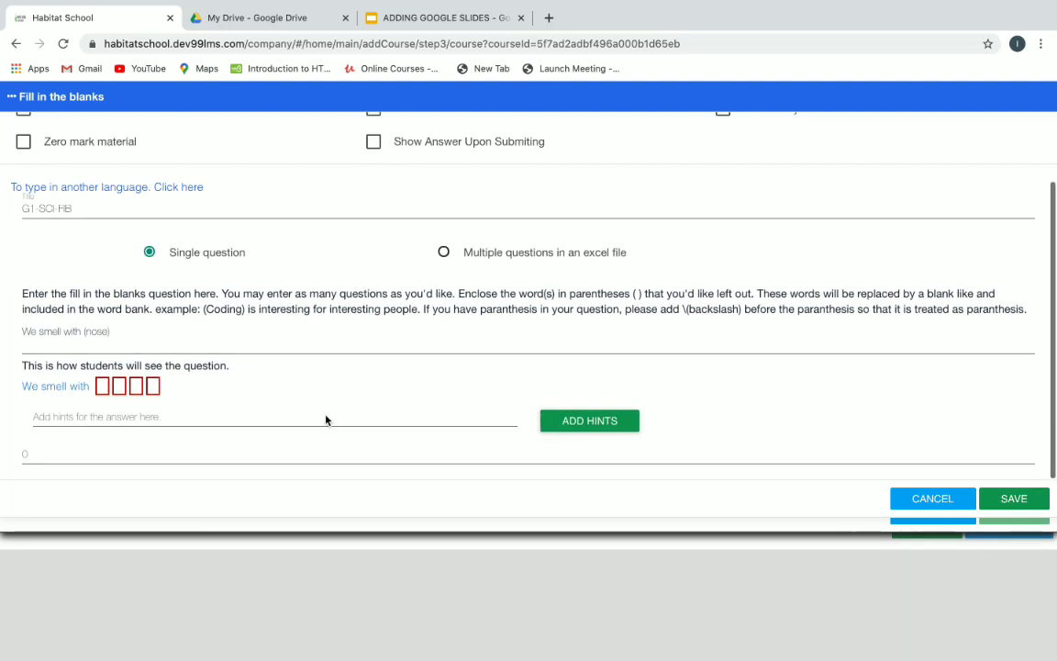
{"action": "left_click", "coordinate": [128, 455]}
{"action": "key", "text": "BackSpace"}
{"action": "type", "text": "1"}
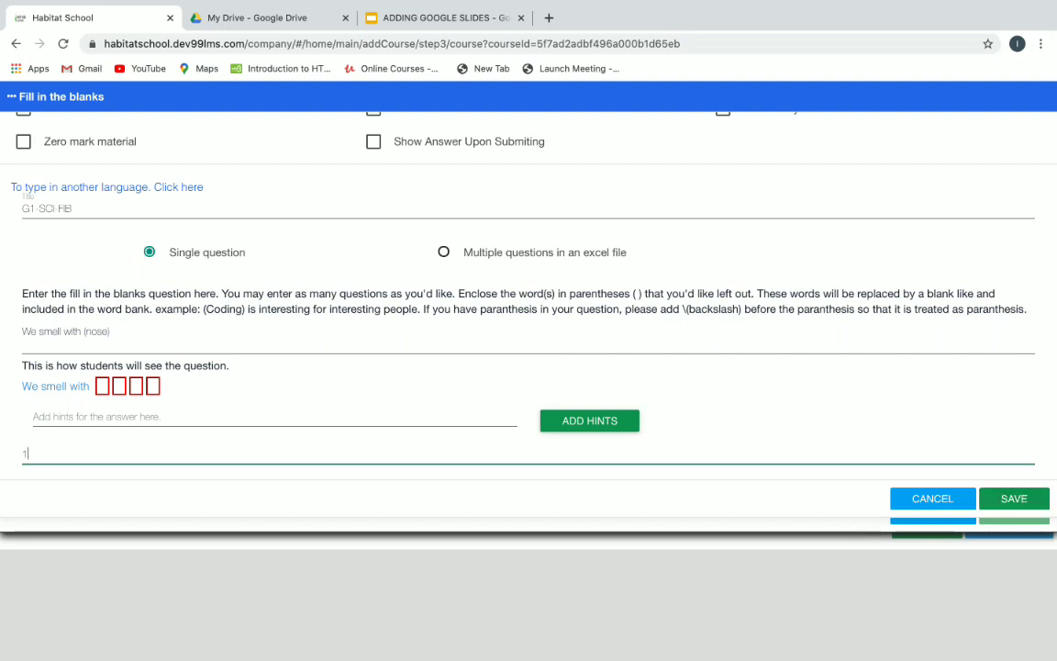
{"action": "left_click", "coordinate": [1016, 505]}
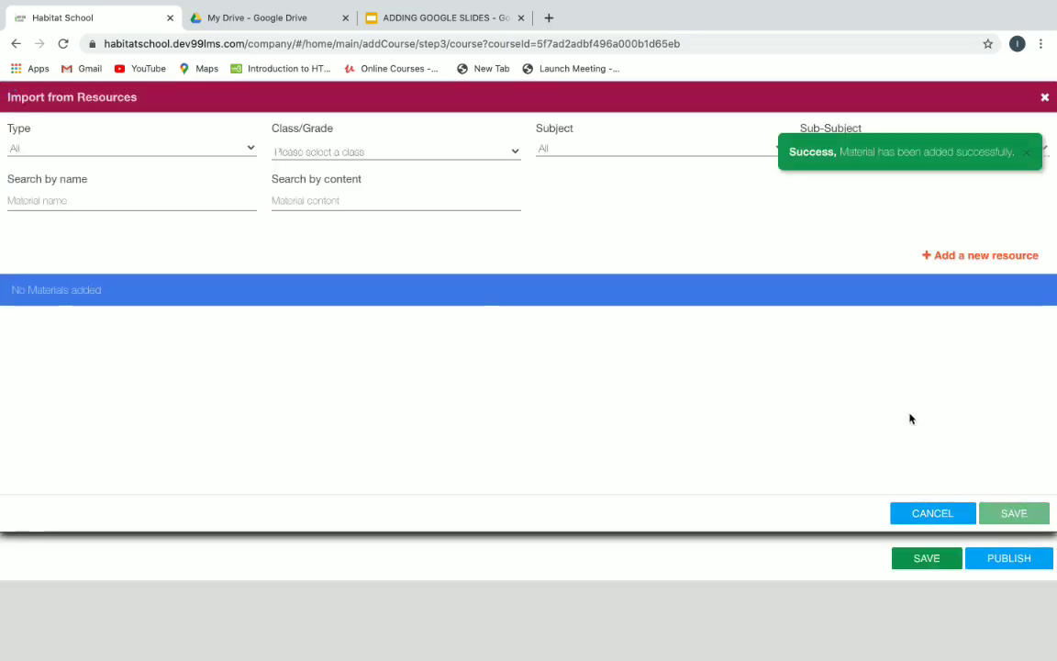
{"action": "left_click", "coordinate": [913, 512]}
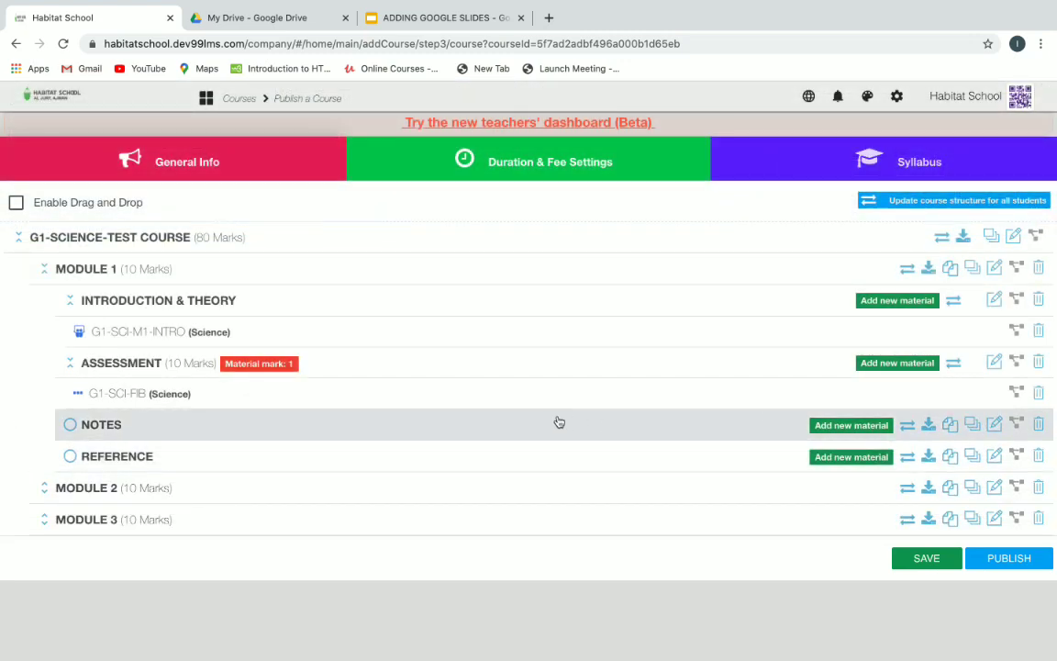
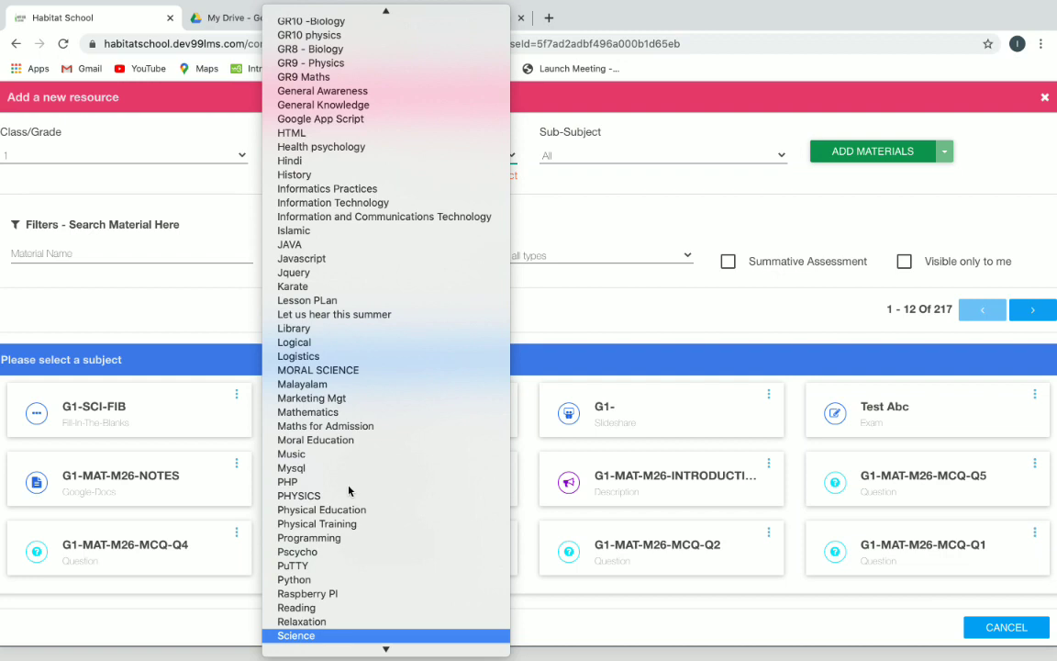
Set the subject to Science and start a new Match the following material
{"action": "left_click", "coordinate": [321, 634]}
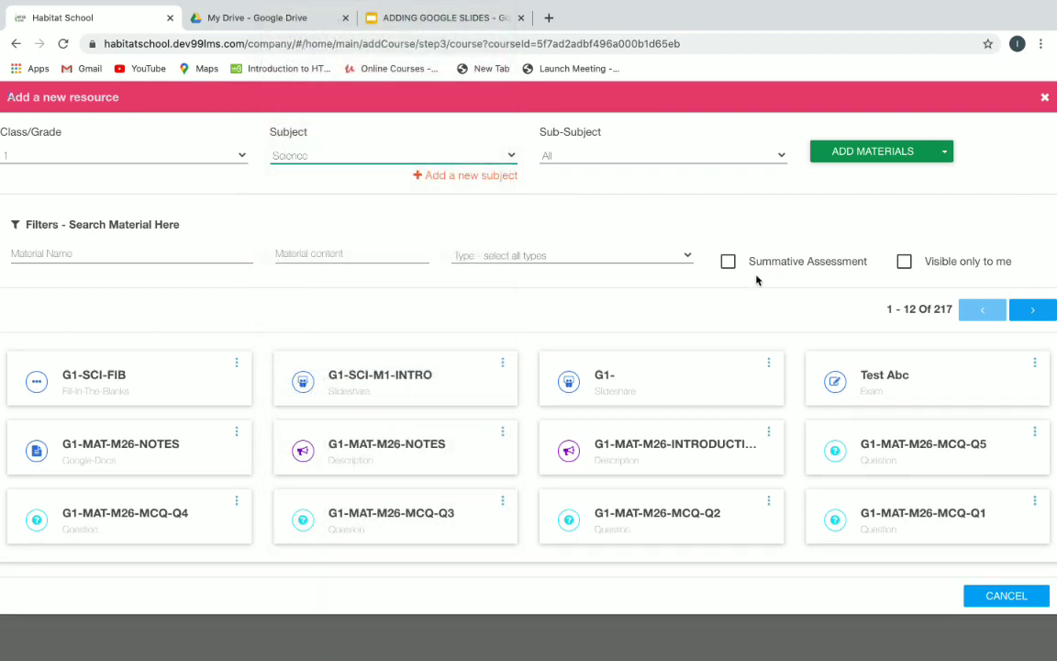
{"action": "left_click", "coordinate": [944, 151]}
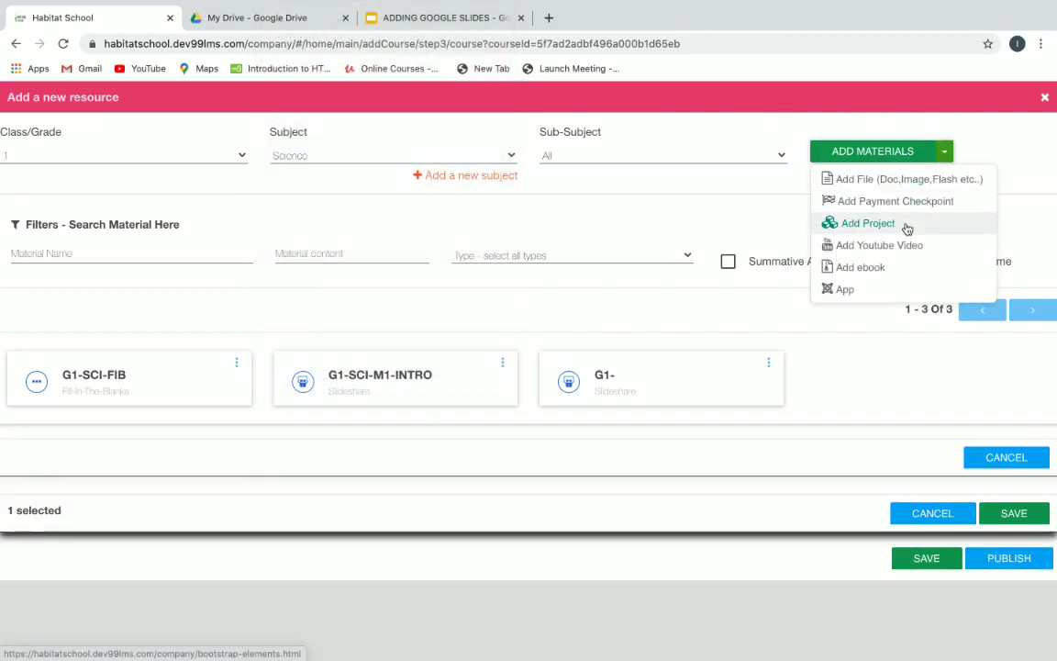
{"action": "scroll", "coordinate": [906, 228], "scroll_direction": "down", "scroll_amount": 6}
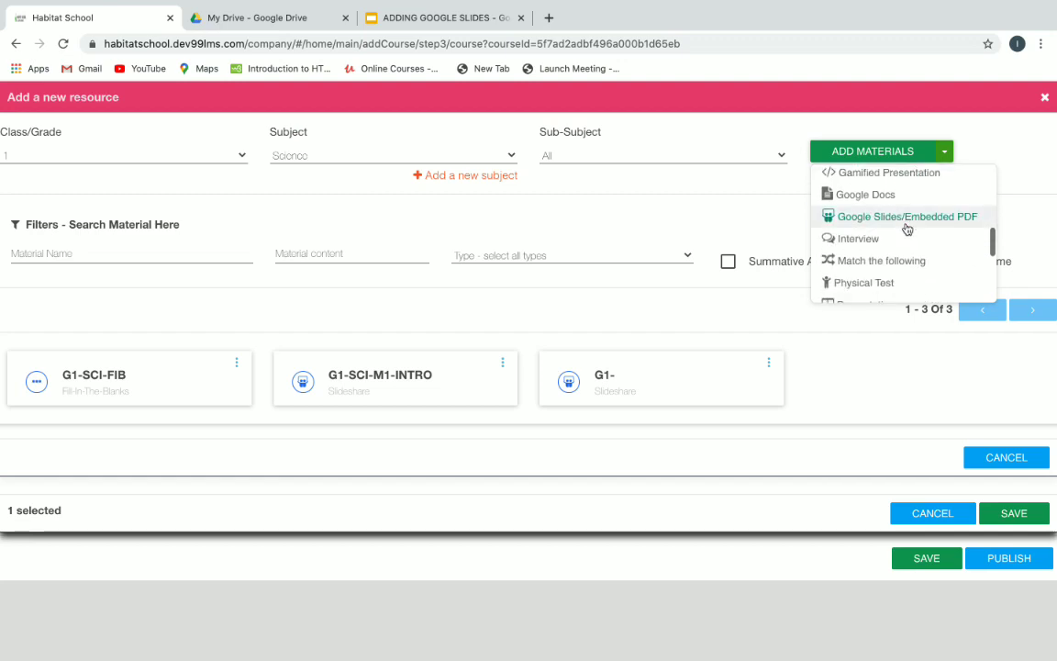
{"action": "scroll", "coordinate": [907, 229], "scroll_direction": "down", "scroll_amount": 1}
{"action": "left_click", "coordinate": [895, 232]}
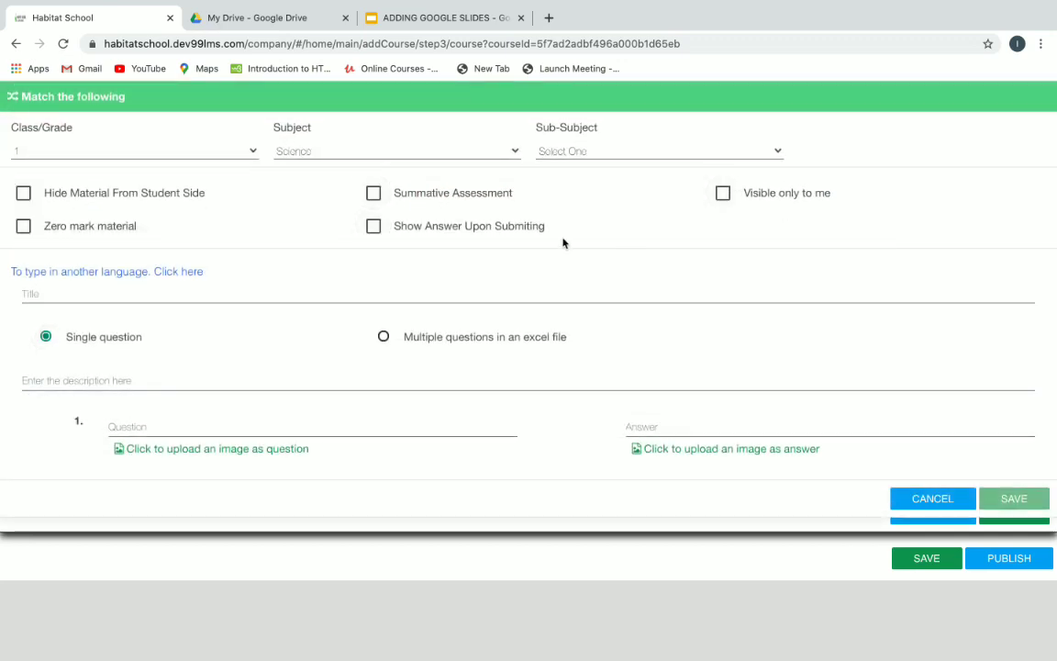
Title the material G1-SCI-MTF and enter the description MATCH THE FOLLOWING
{"action": "left_click", "coordinate": [264, 294]}
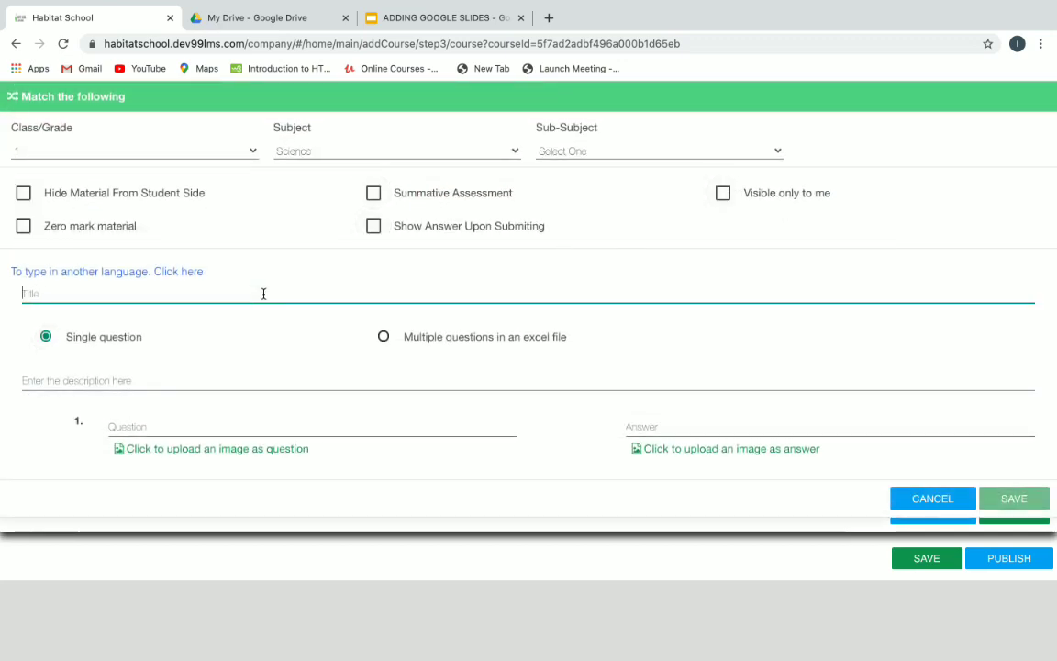
{"action": "left_click", "coordinate": [263, 294]}
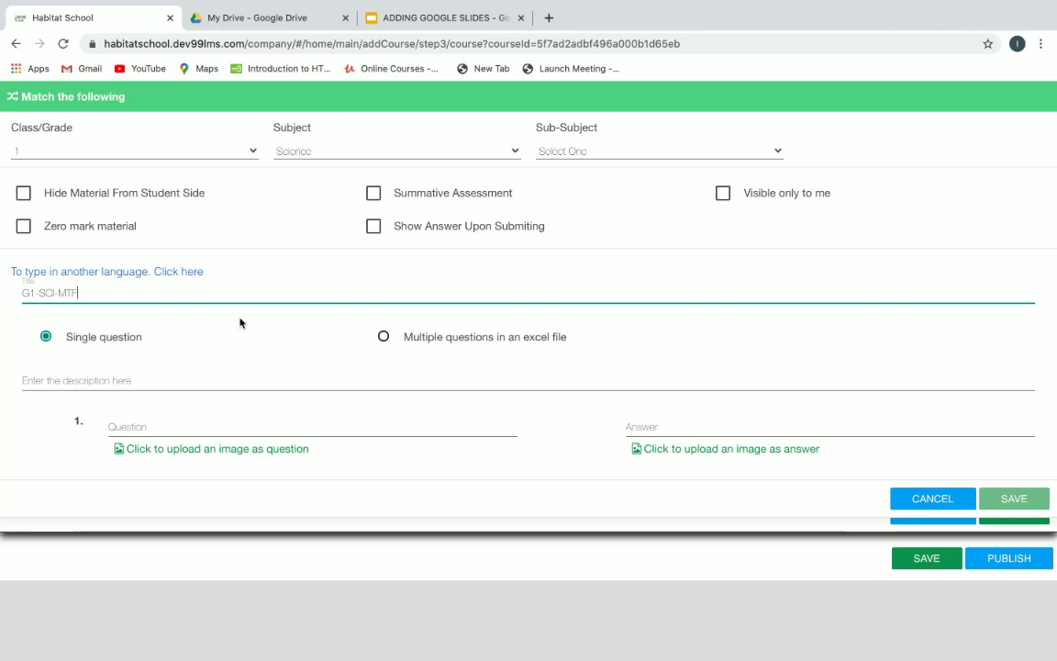
{"action": "scroll", "coordinate": [240, 322], "scroll_direction": "down", "scroll_amount": 1}
{"action": "left_click", "coordinate": [183, 322]}
{"action": "type", "text": "MA"}
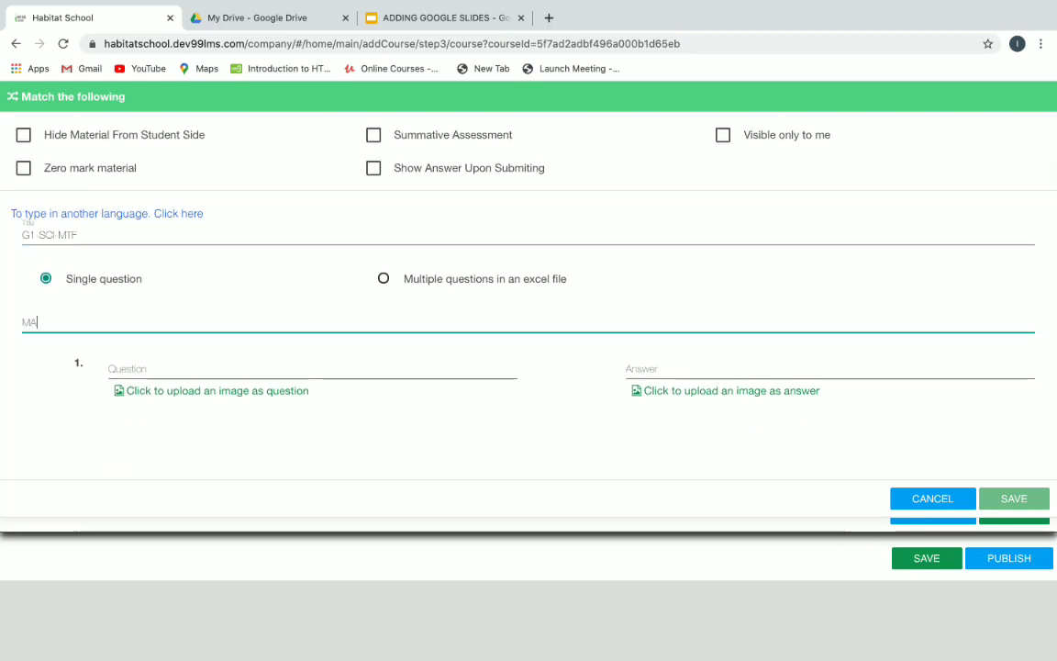
{"action": "type", "text": "TCH THE FOLLOWING"}
Enter the first two matching pairs, Nose–Smell and Eyes–See
{"action": "left_click", "coordinate": [246, 369]}
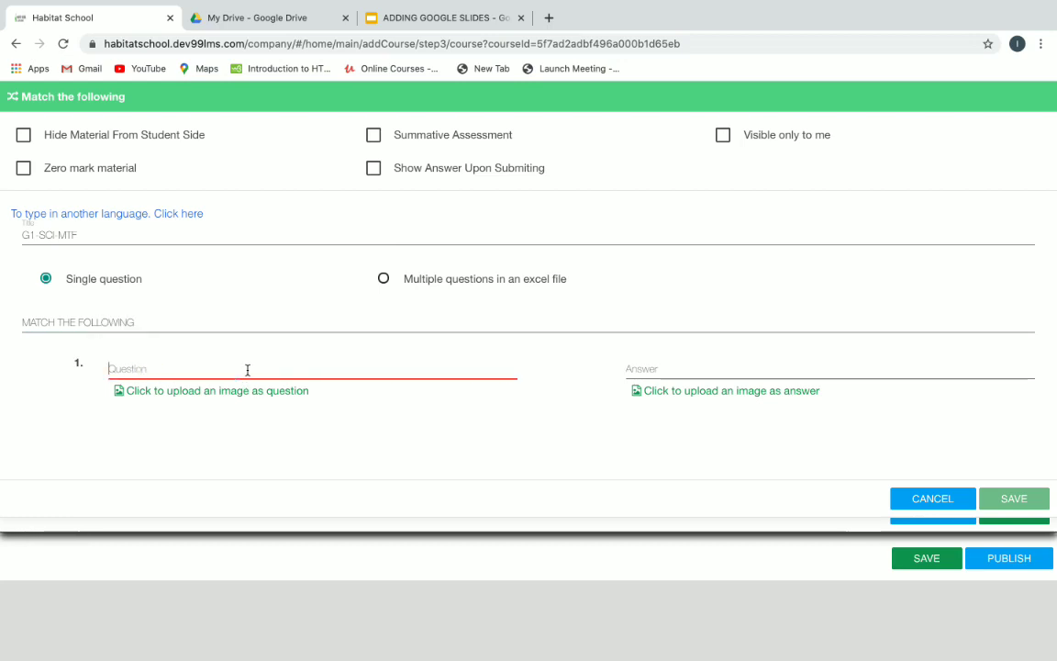
{"action": "scroll", "coordinate": [280, 361], "scroll_direction": "down", "scroll_amount": 1}
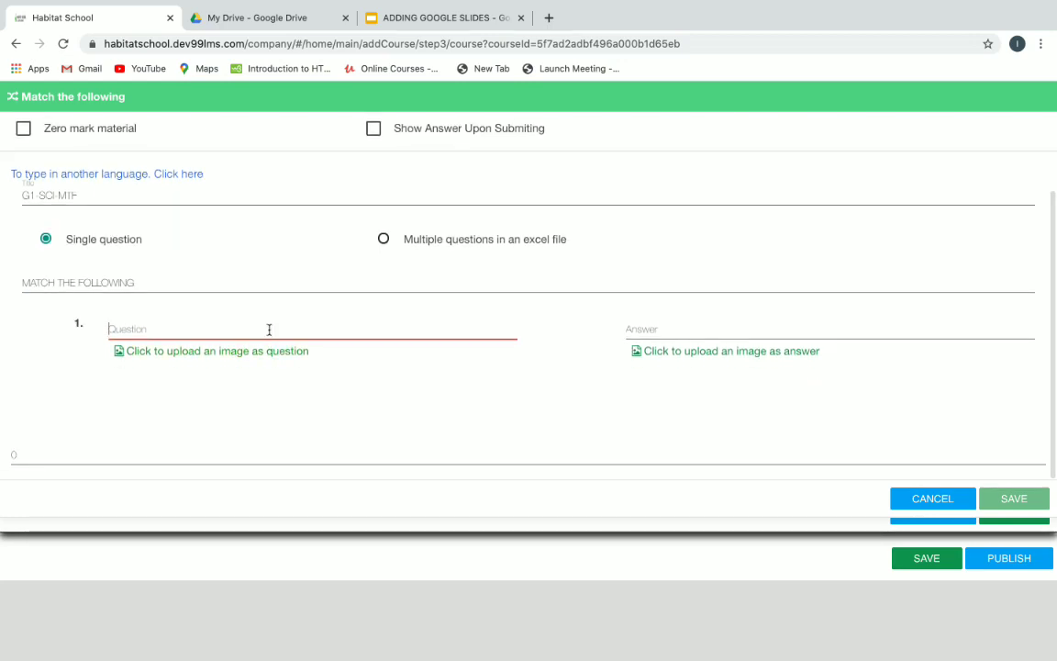
{"action": "type", "text": "Nose"}
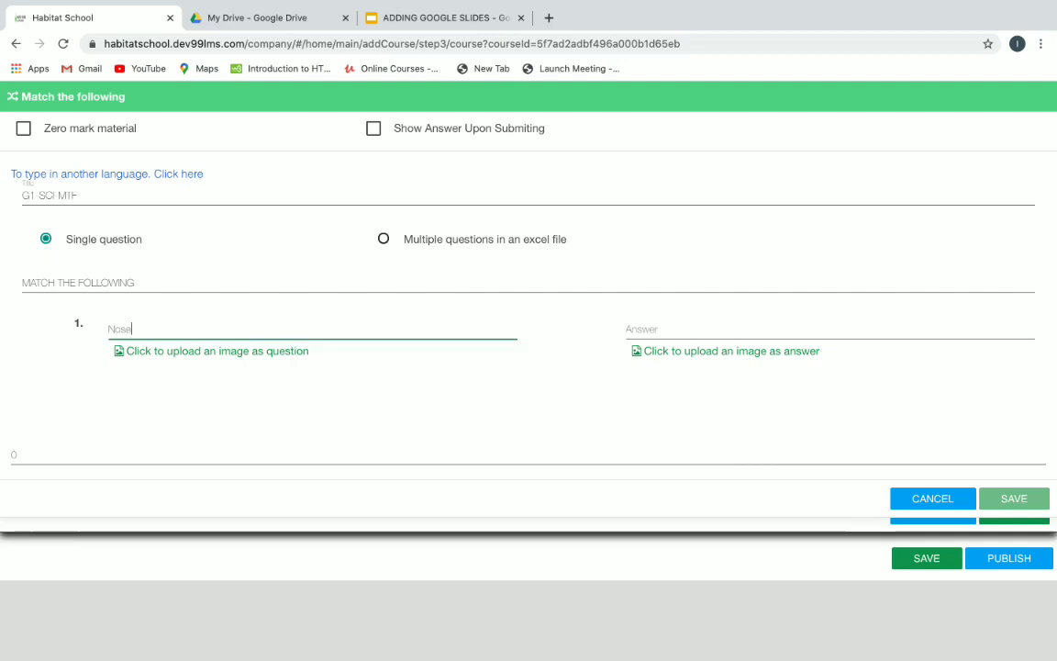
{"action": "left_click", "coordinate": [752, 328]}
{"action": "type", "text": "Smell"}
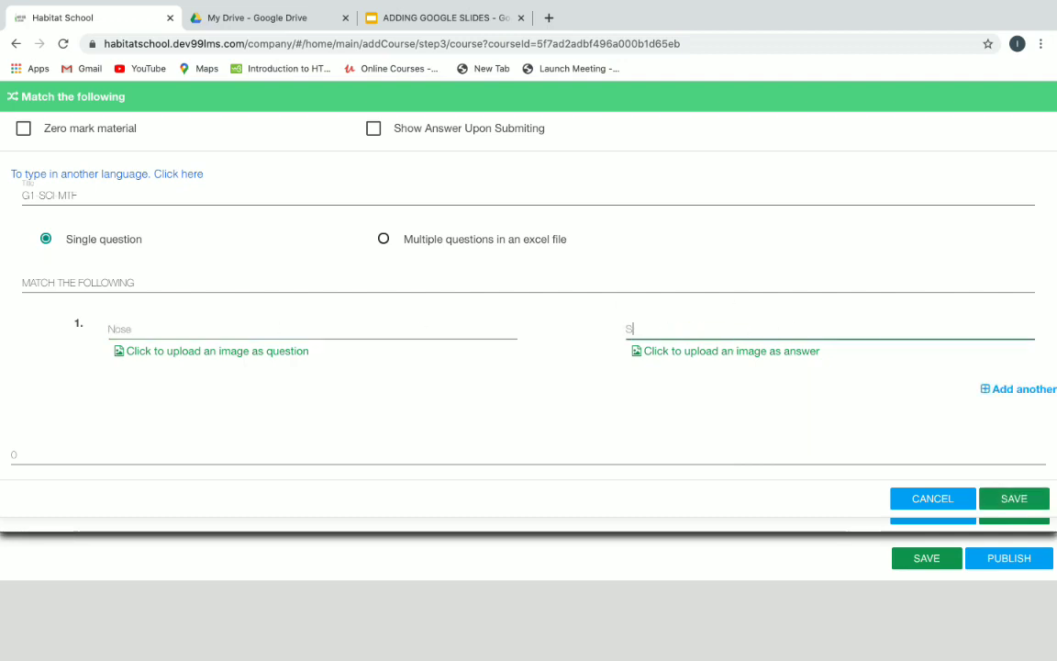
{"action": "left_click", "coordinate": [1026, 391]}
{"action": "left_click", "coordinate": [403, 450]}
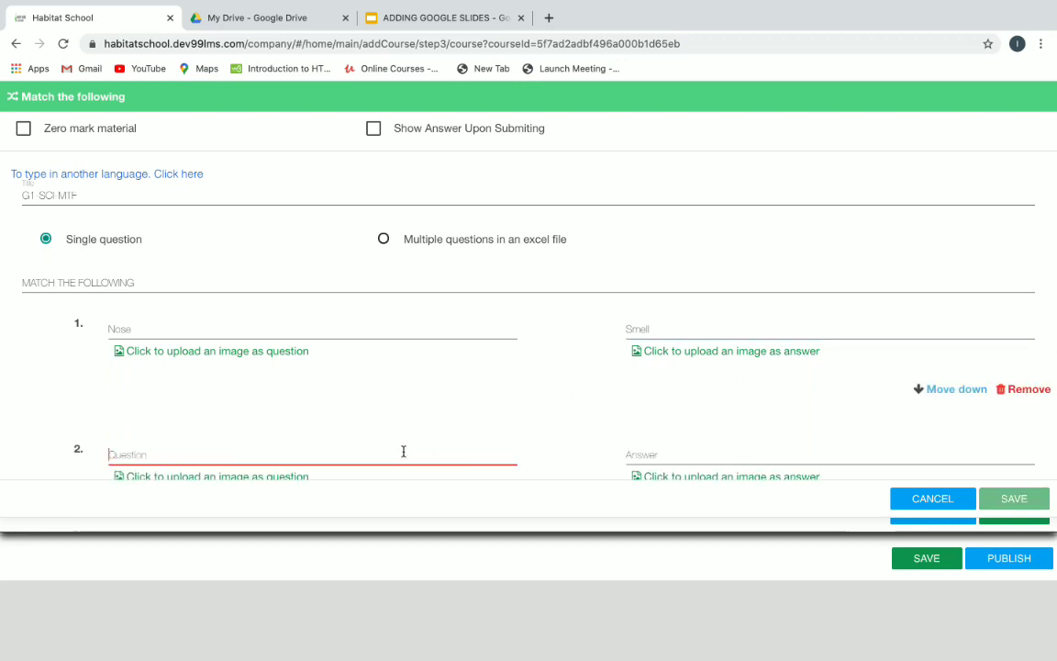
{"action": "type", "text": "F"}
{"action": "type", "text": "yes"}
{"action": "left_click", "coordinate": [684, 449]}
{"action": "type", "text": "S"}
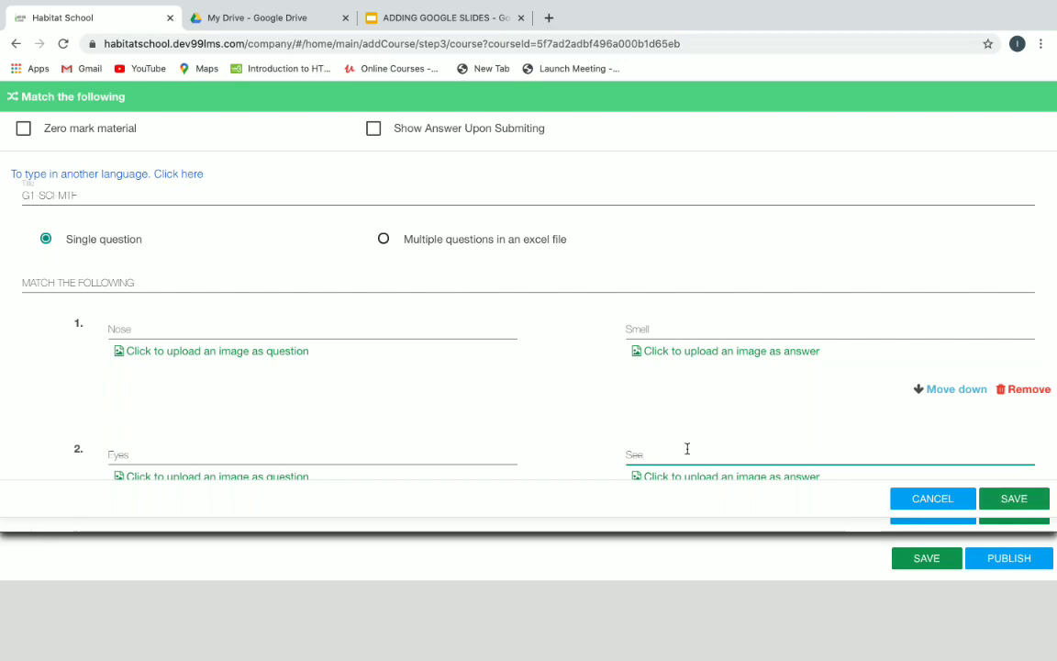
{"action": "type", "text": "ee"}
Add a third pair, Tongue–Taste, fixing the misspelled question word
{"action": "scroll", "coordinate": [750, 443], "scroll_direction": "down", "scroll_amount": 3}
{"action": "left_click", "coordinate": [1021, 399]}
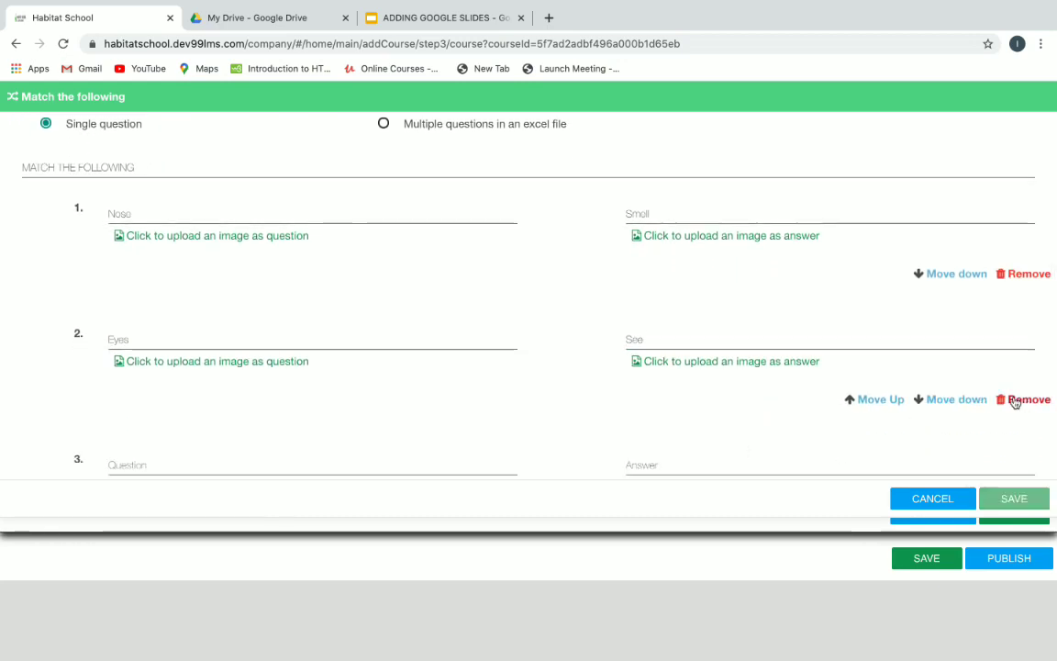
{"action": "scroll", "coordinate": [526, 373], "scroll_direction": "down", "scroll_amount": 1}
{"action": "left_click", "coordinate": [291, 370]}
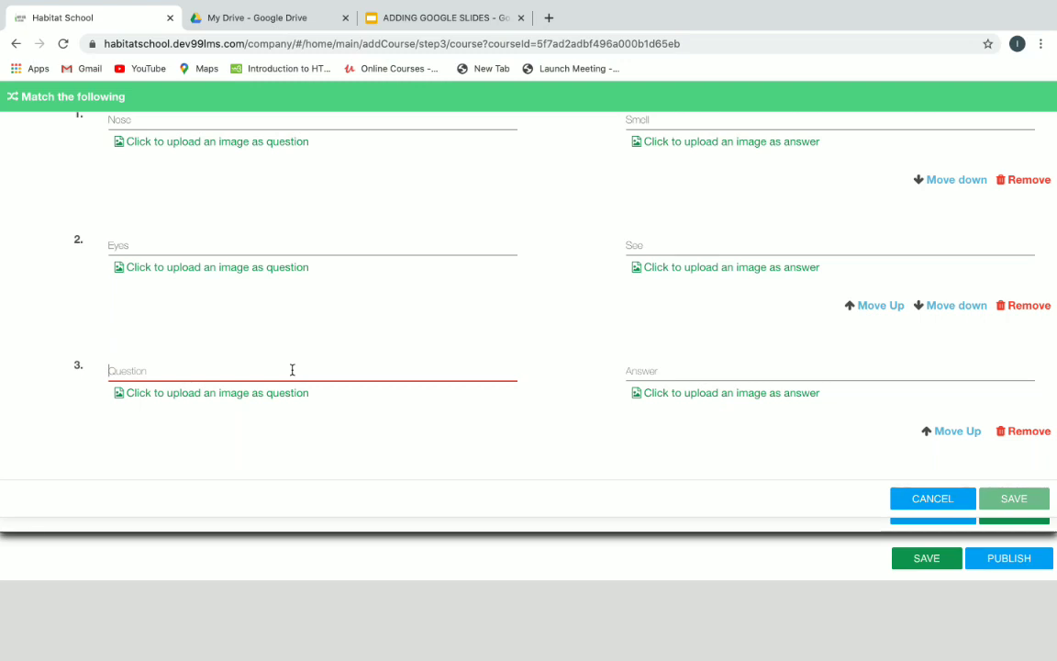
{"action": "type", "text": "I"}
{"action": "key", "text": "BackSpace"}
{"action": "type", "text": "Touh"}
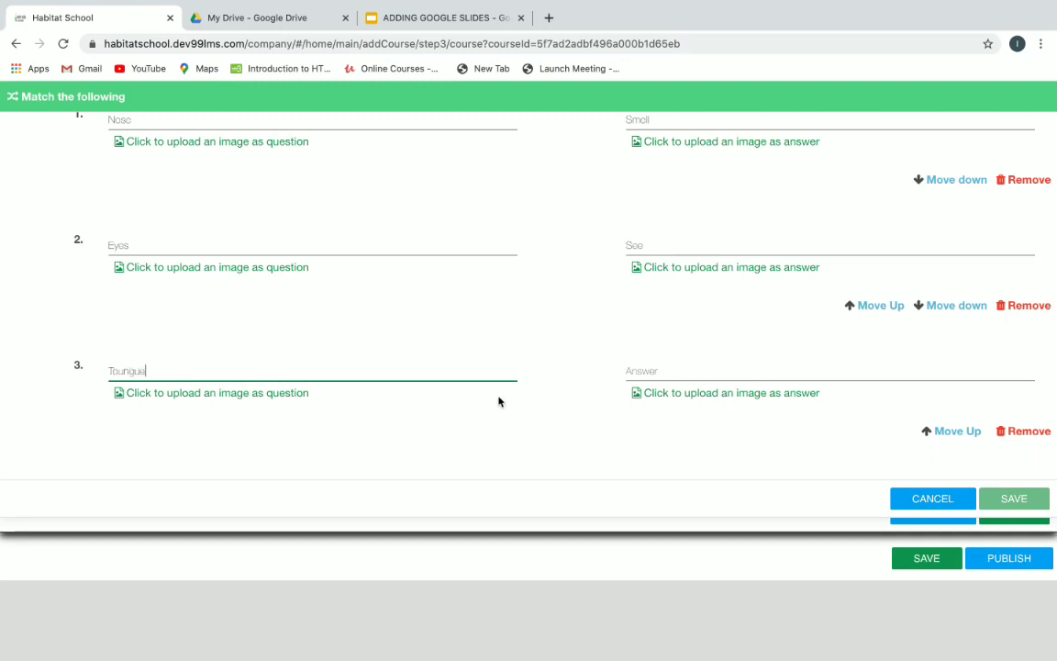
{"action": "left_click", "coordinate": [129, 370]}
{"action": "key", "text": "BackSpace"}
{"action": "type", "text": "g"}
{"action": "left_click", "coordinate": [124, 371]}
{"action": "key", "text": "BackSpace"}
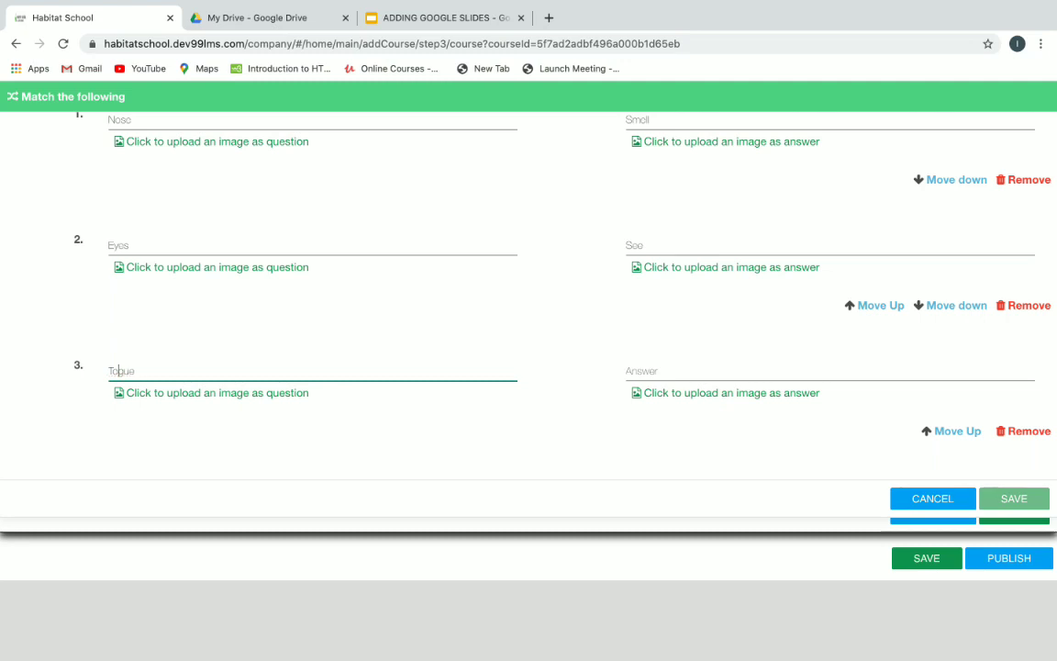
{"action": "left_click", "coordinate": [630, 371]}
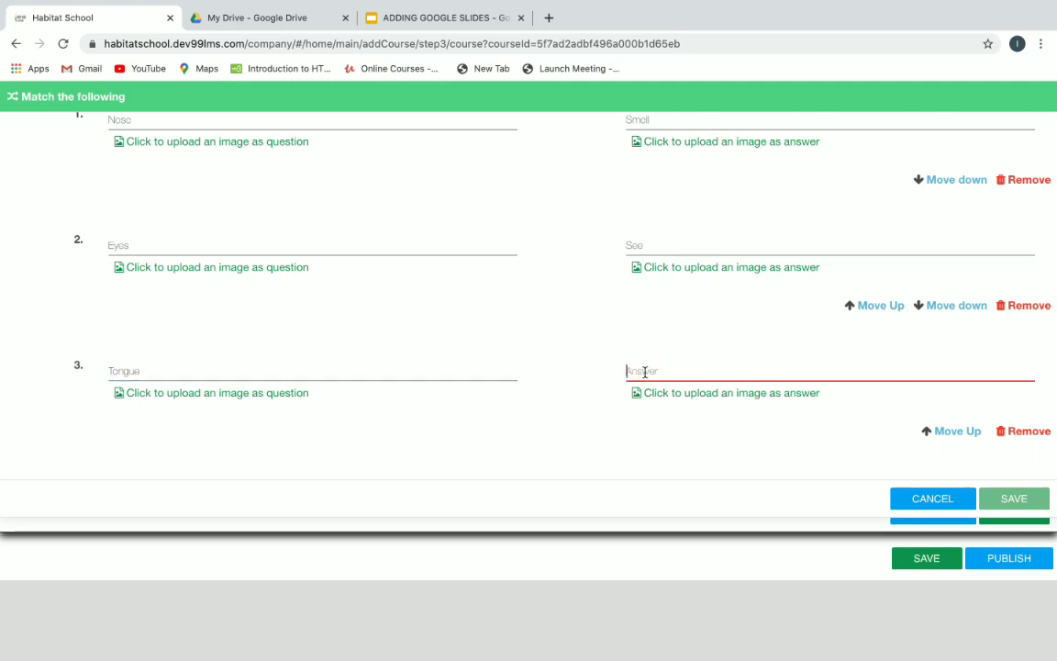
{"action": "type", "text": "Taste"}
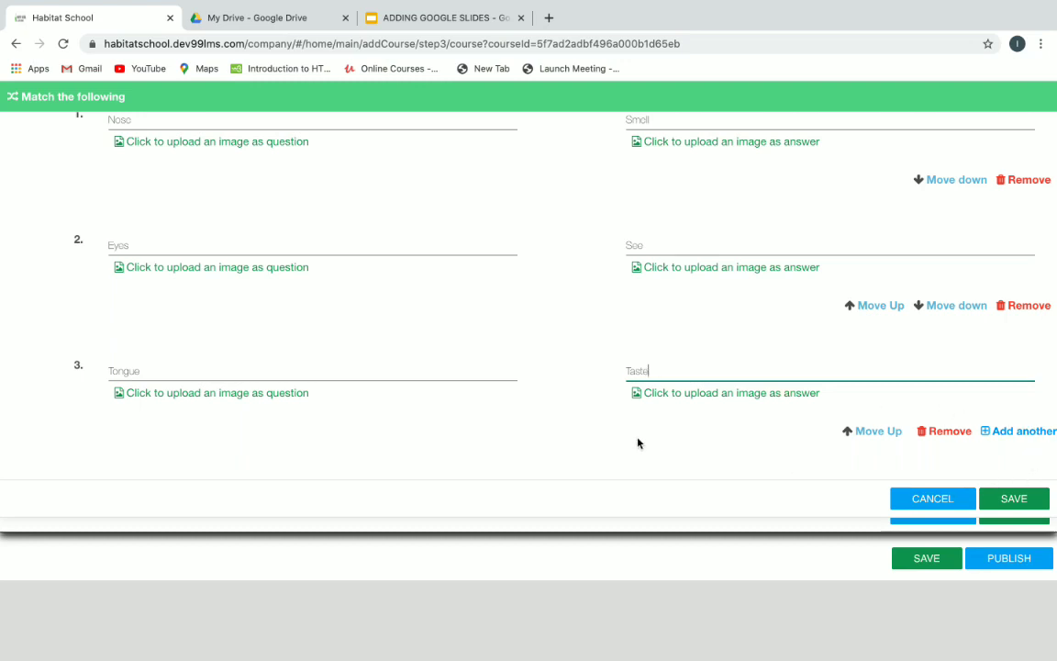
Give the material 6 marks and save it
{"action": "scroll", "coordinate": [638, 444], "scroll_direction": "down", "scroll_amount": 1}
{"action": "left_click", "coordinate": [463, 460]}
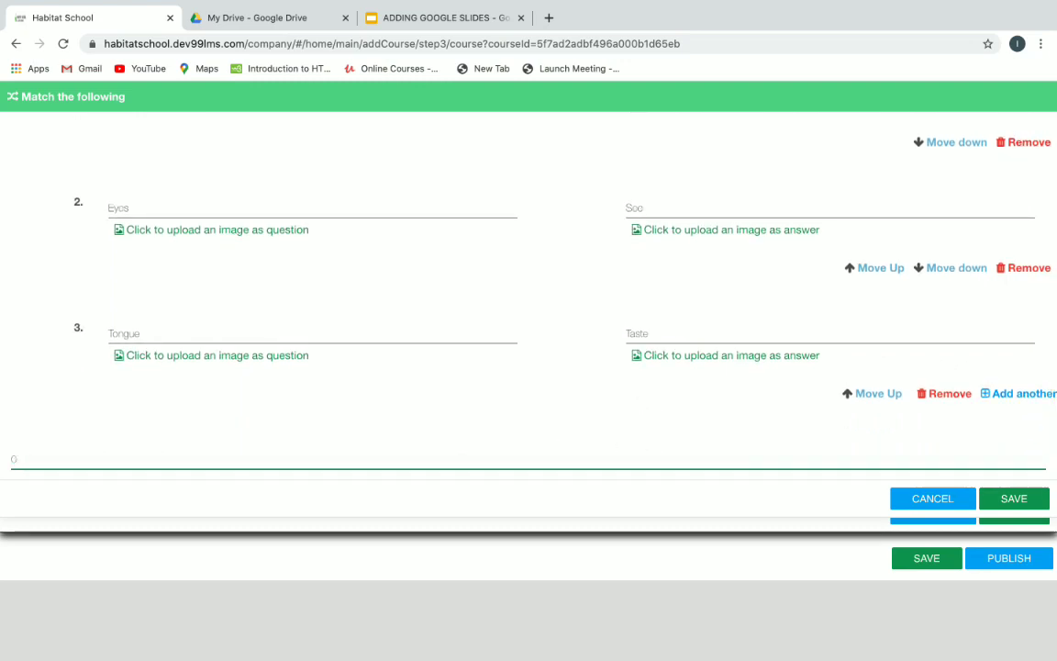
{"action": "type", "text": "6"}
{"action": "left_click", "coordinate": [1033, 503]}
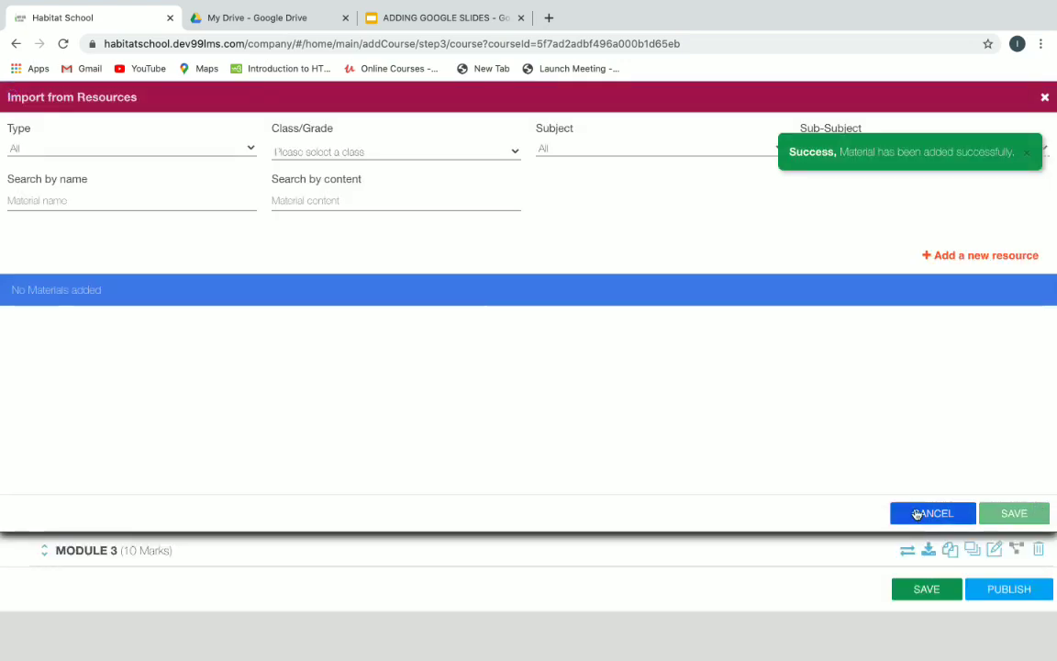
Import a second G1-SCI-FIB into Module 1's Assessment, found by searching 'g1'
{"action": "left_click", "coordinate": [918, 516]}
{"action": "scroll", "coordinate": [649, 464], "scroll_direction": "down", "scroll_amount": 1}
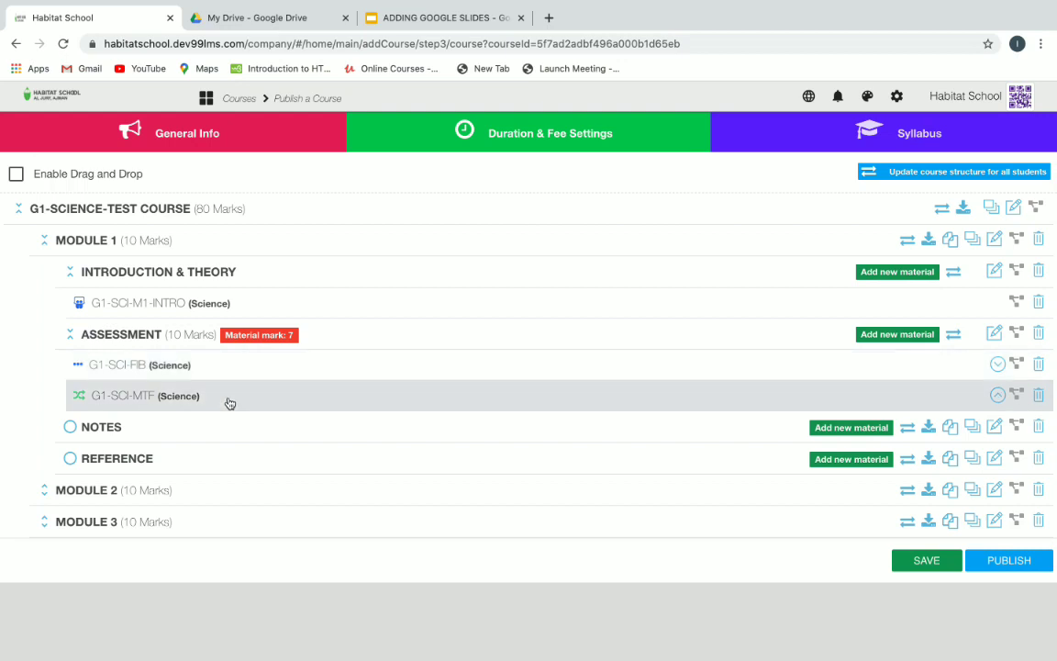
{"action": "left_click", "coordinate": [898, 336]}
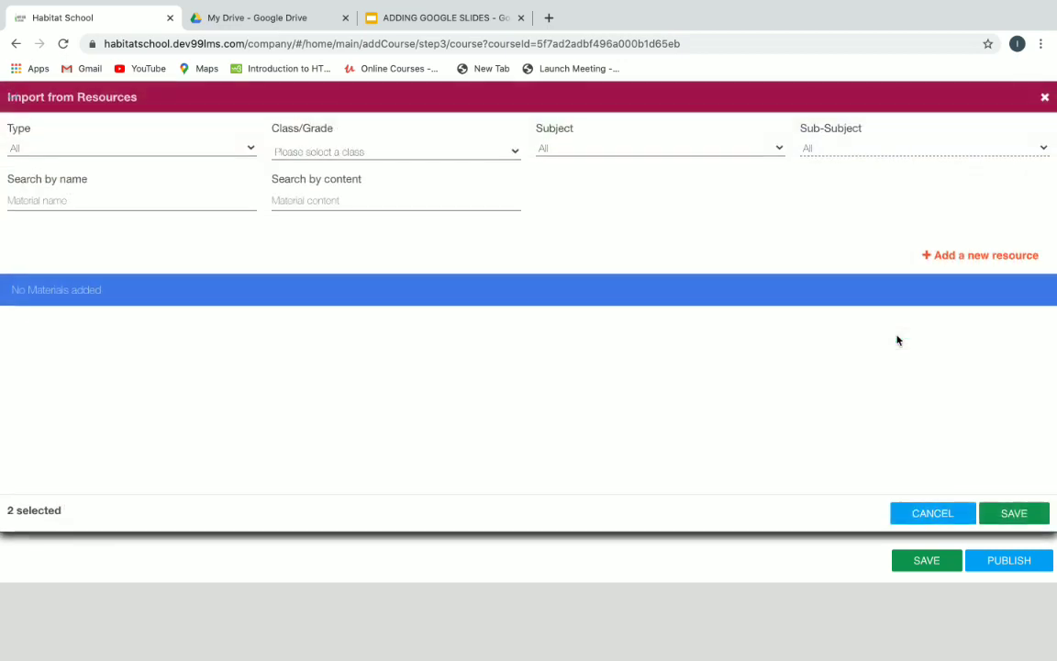
{"action": "left_click", "coordinate": [163, 199]}
{"action": "type", "text": "g"}
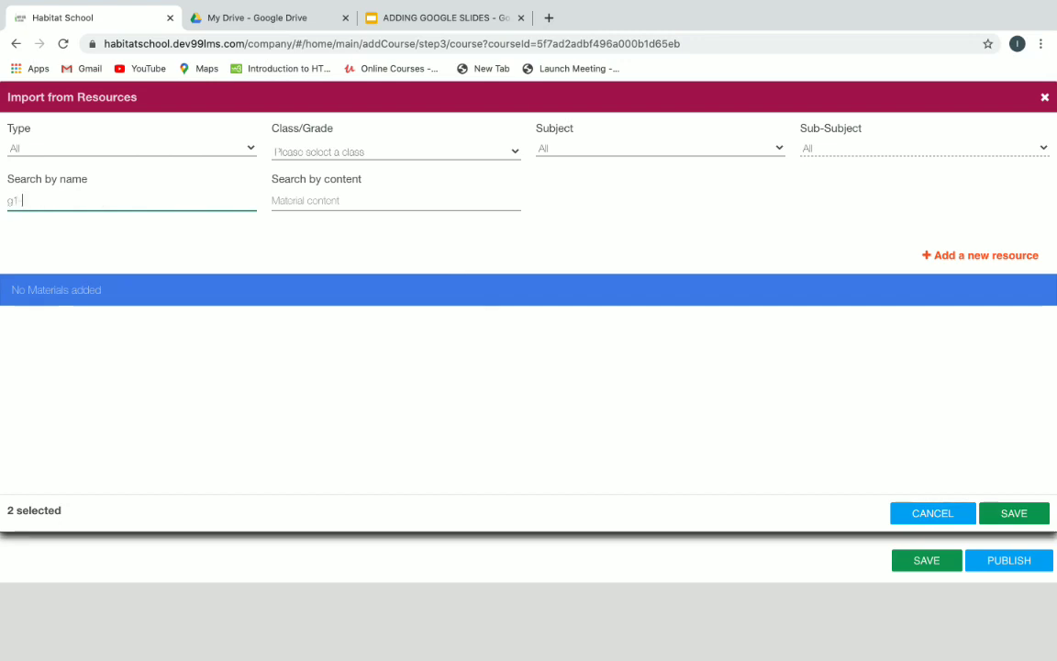
{"action": "type", "text": "1"}
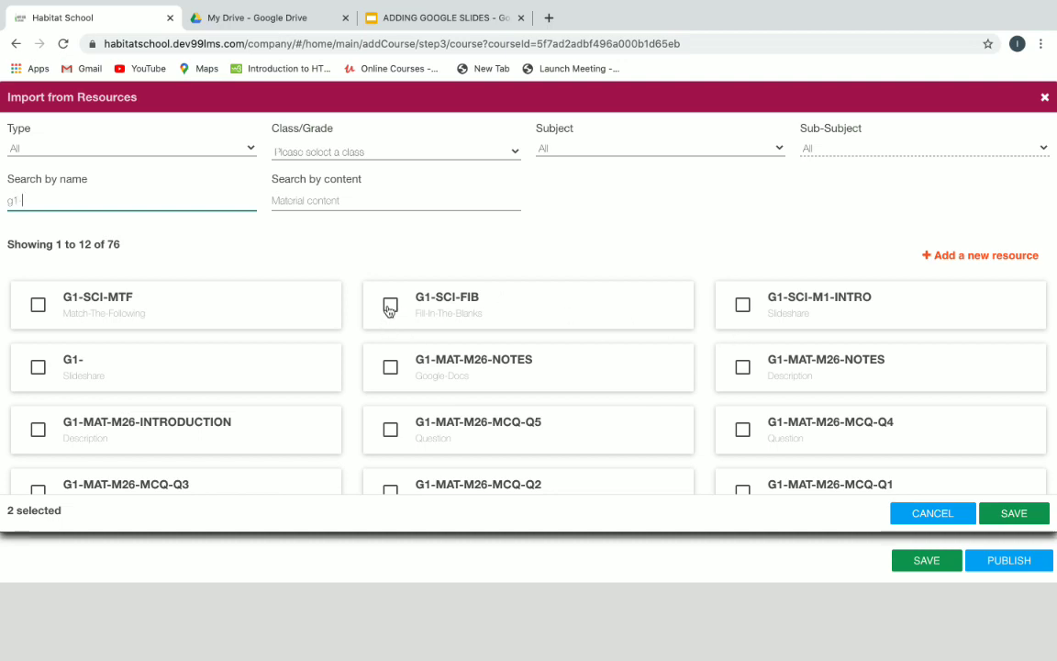
{"action": "left_click", "coordinate": [390, 305]}
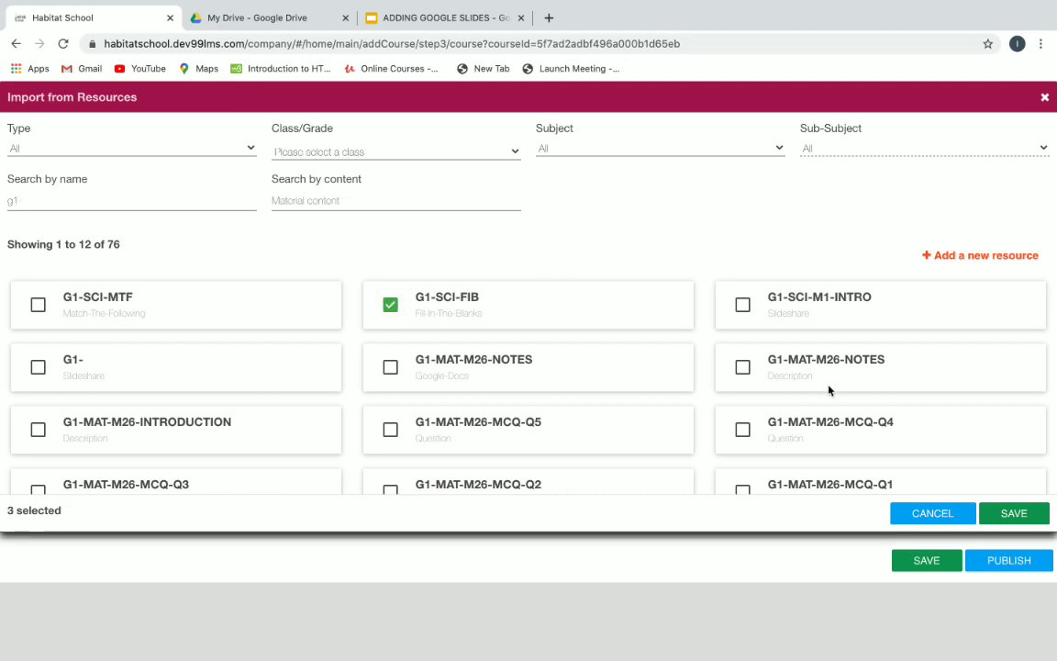
{"action": "left_click", "coordinate": [1015, 513]}
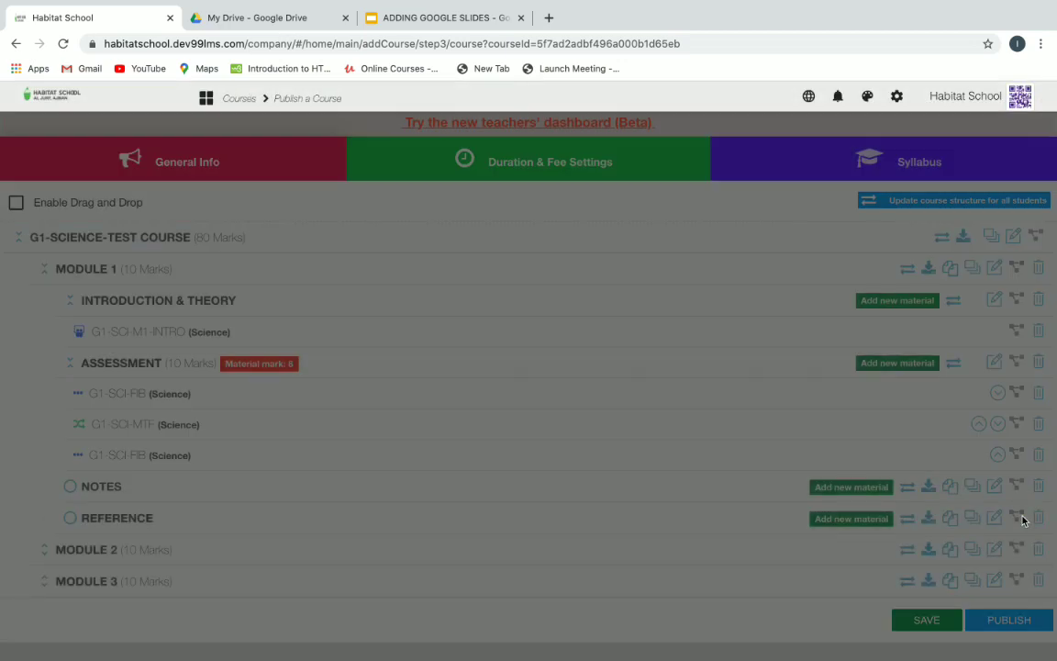
{"action": "scroll", "coordinate": [704, 461], "scroll_direction": "down", "scroll_amount": 1}
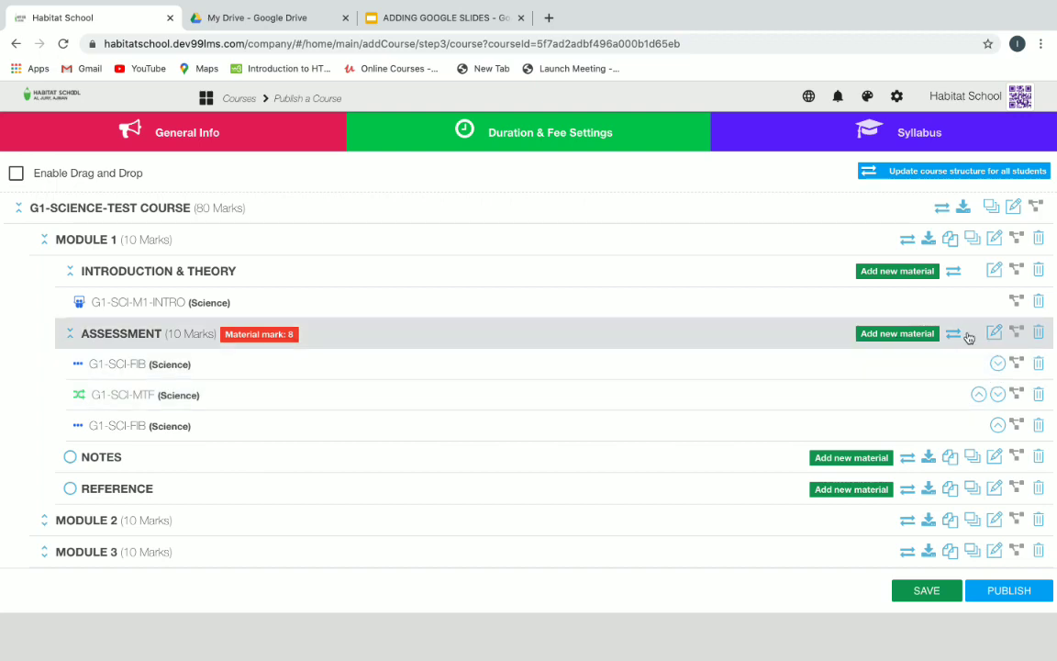
{"action": "left_click", "coordinate": [923, 336]}
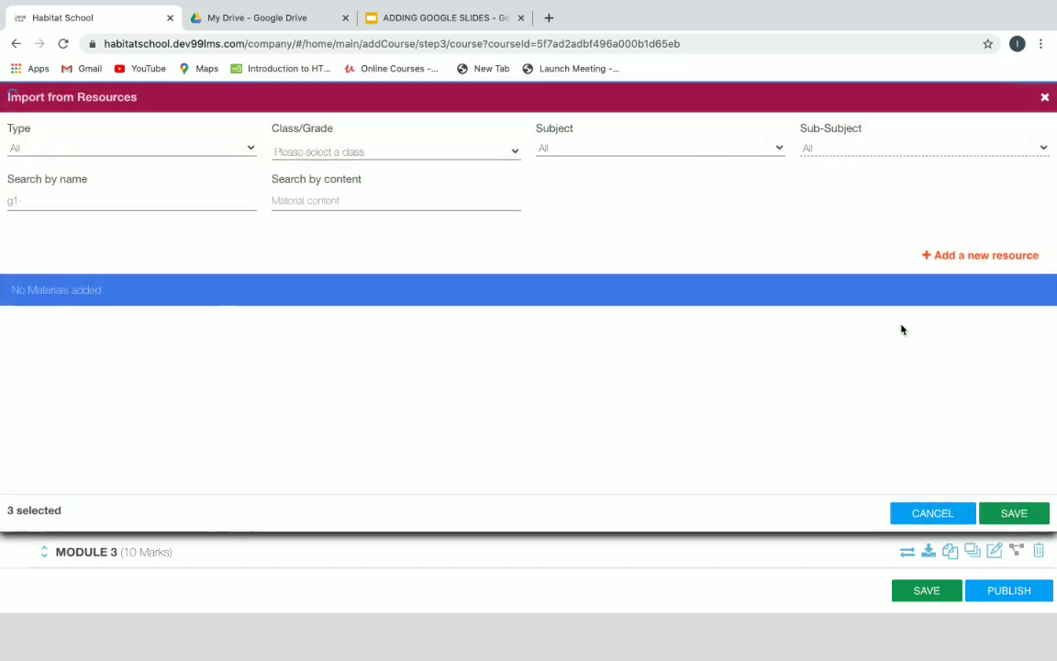
Start a new class 1 Science Question resource instead of importing one
{"action": "left_click", "coordinate": [1024, 261]}
{"action": "left_click", "coordinate": [209, 252]}
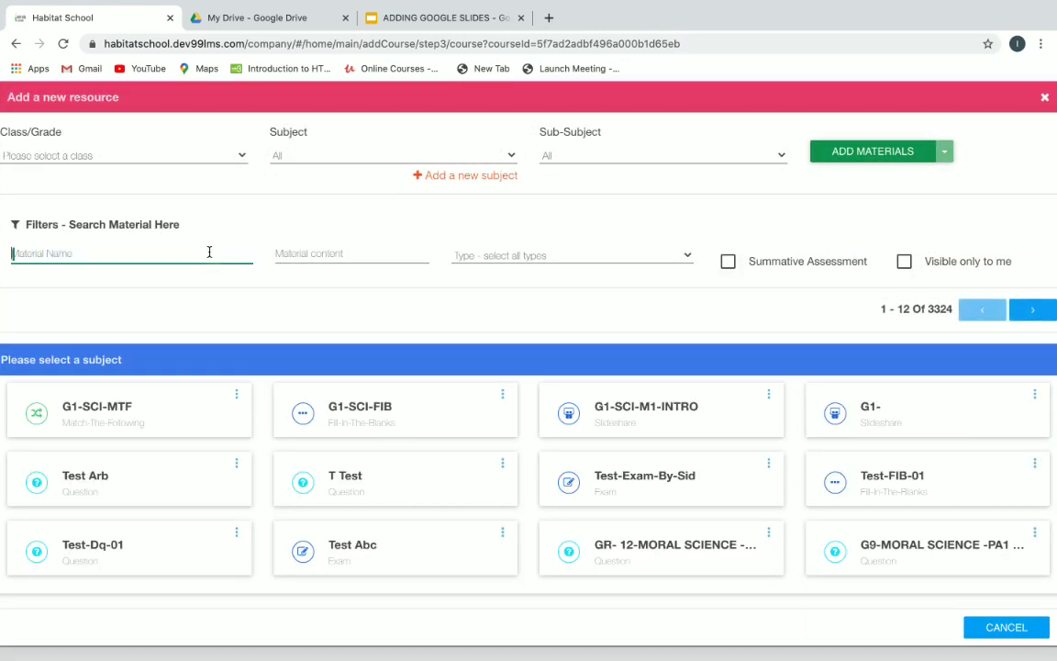
{"action": "left_click", "coordinate": [218, 154]}
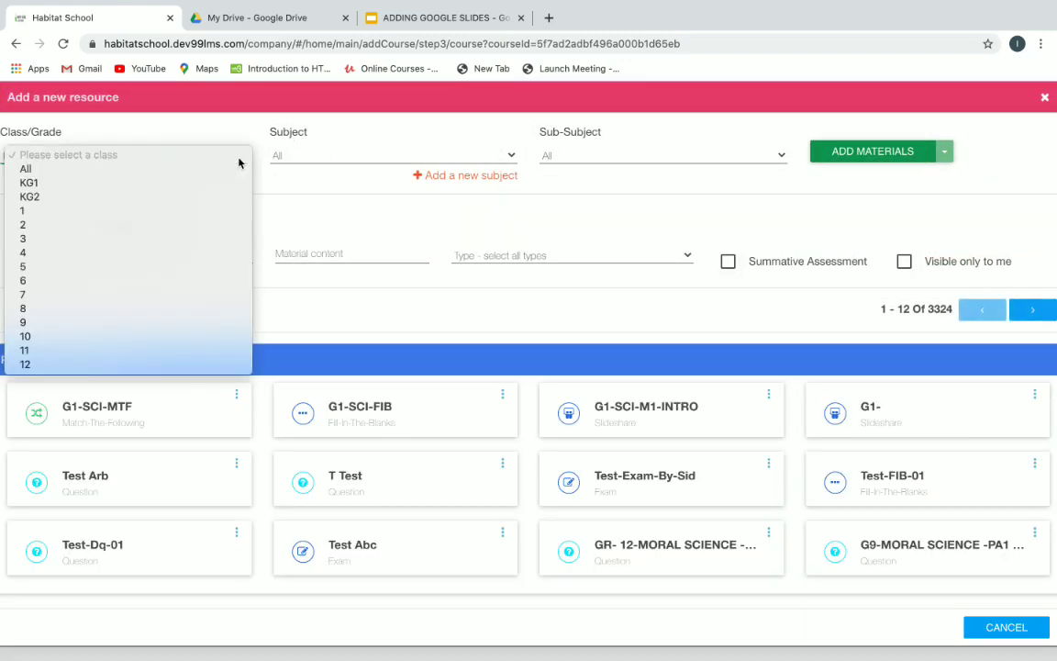
{"action": "left_click", "coordinate": [158, 212]}
{"action": "left_click", "coordinate": [292, 156]}
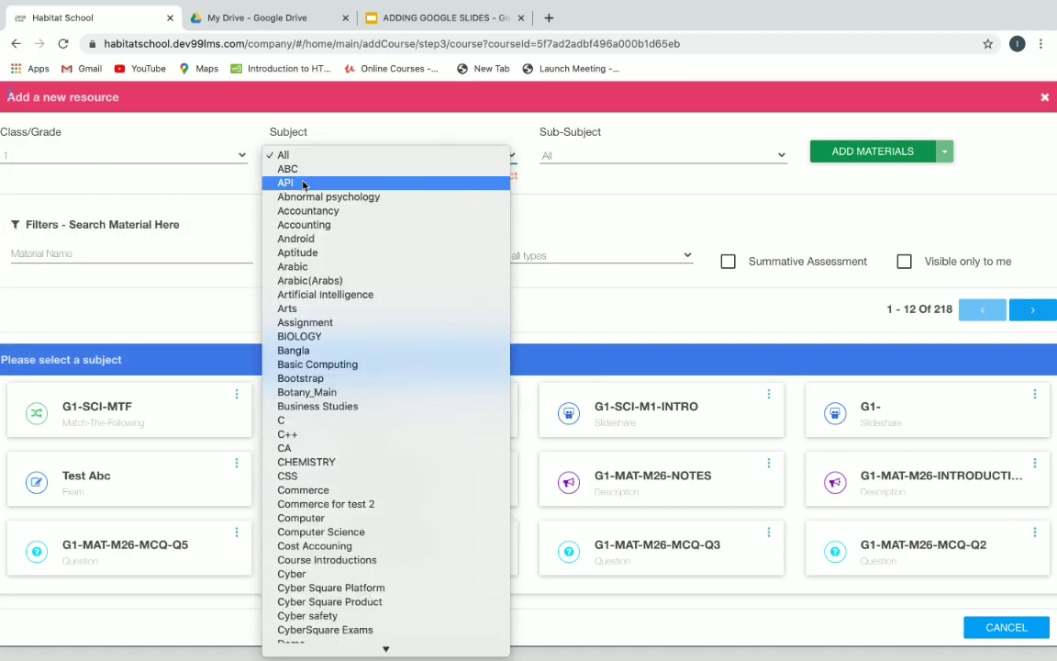
{"action": "key", "text": "s"}
{"action": "key", "text": "Return"}
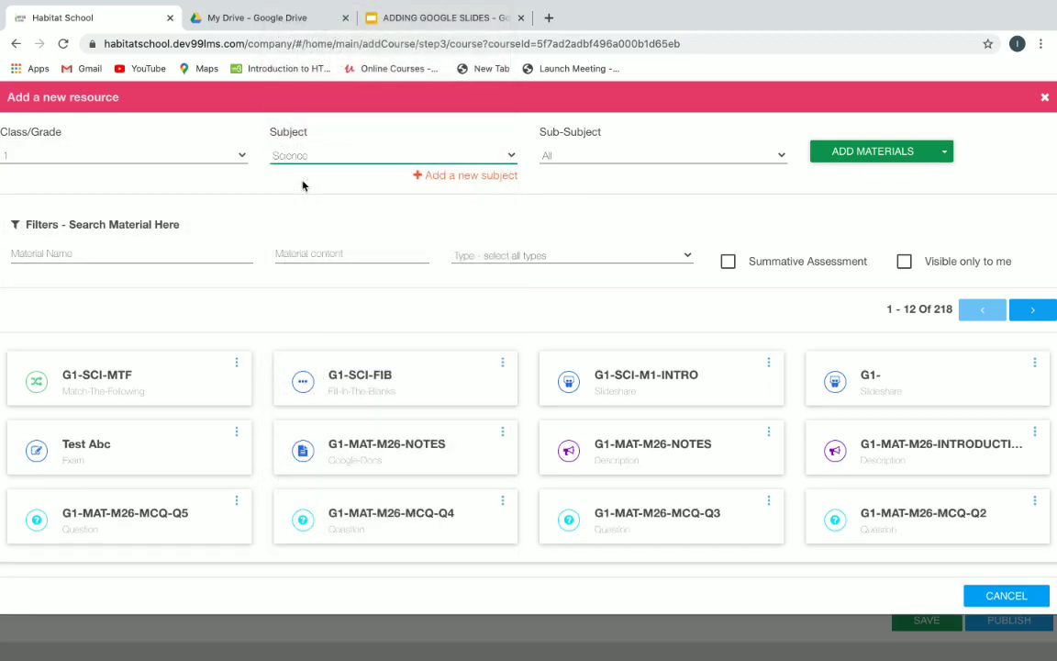
{"action": "left_click", "coordinate": [944, 151]}
{"action": "scroll", "coordinate": [904, 224], "scroll_direction": "down", "scroll_amount": 6}
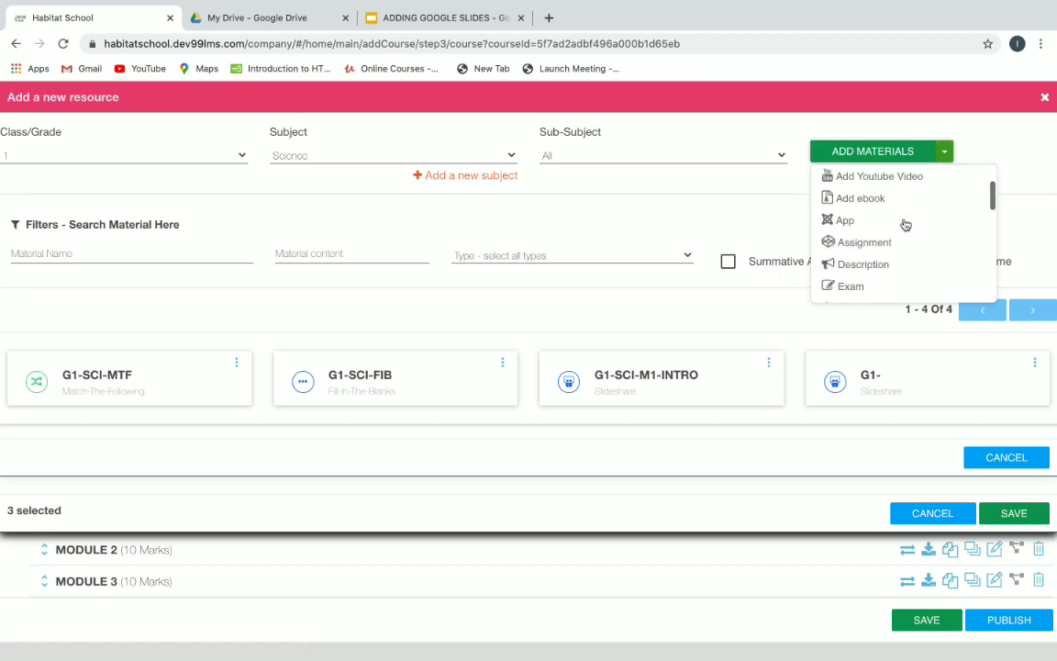
{"action": "scroll", "coordinate": [904, 224], "scroll_direction": "down", "scroll_amount": 2}
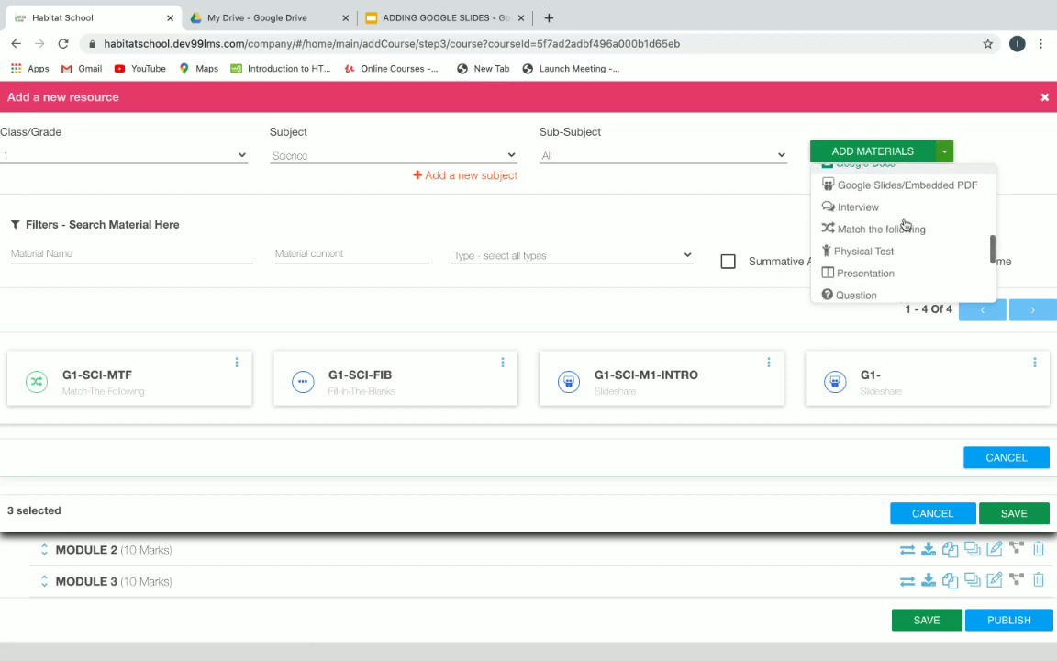
{"action": "scroll", "coordinate": [895, 228], "scroll_direction": "down", "scroll_amount": 2}
{"action": "left_click", "coordinate": [874, 243]}
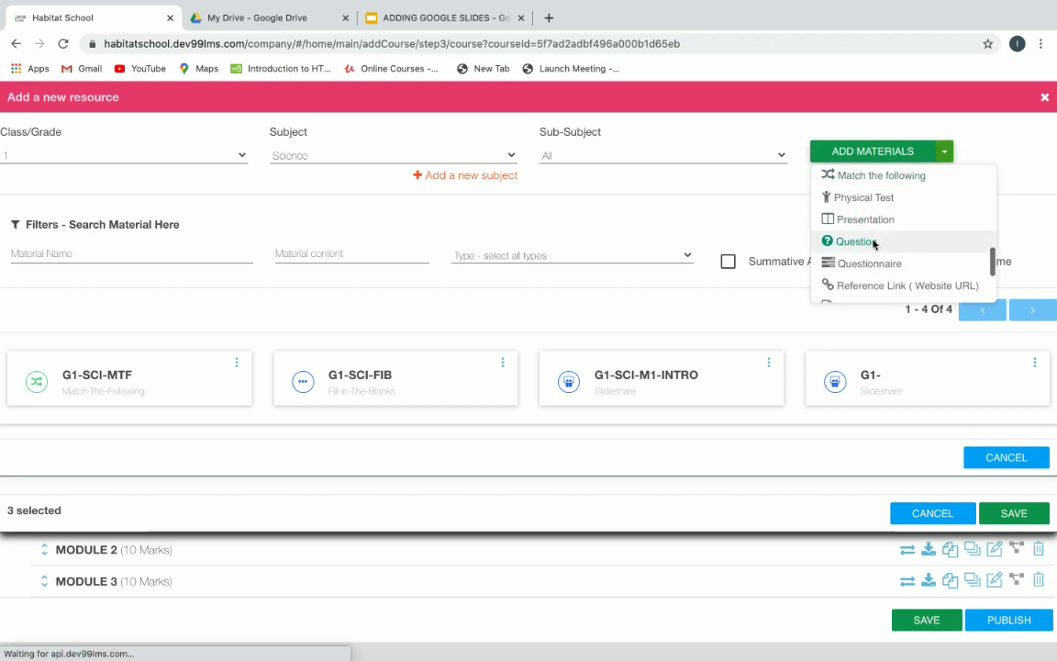
Title the question G1-SCI-MCQ, ask 'We can hear using', and make it Objective
{"action": "left_click", "coordinate": [260, 291]}
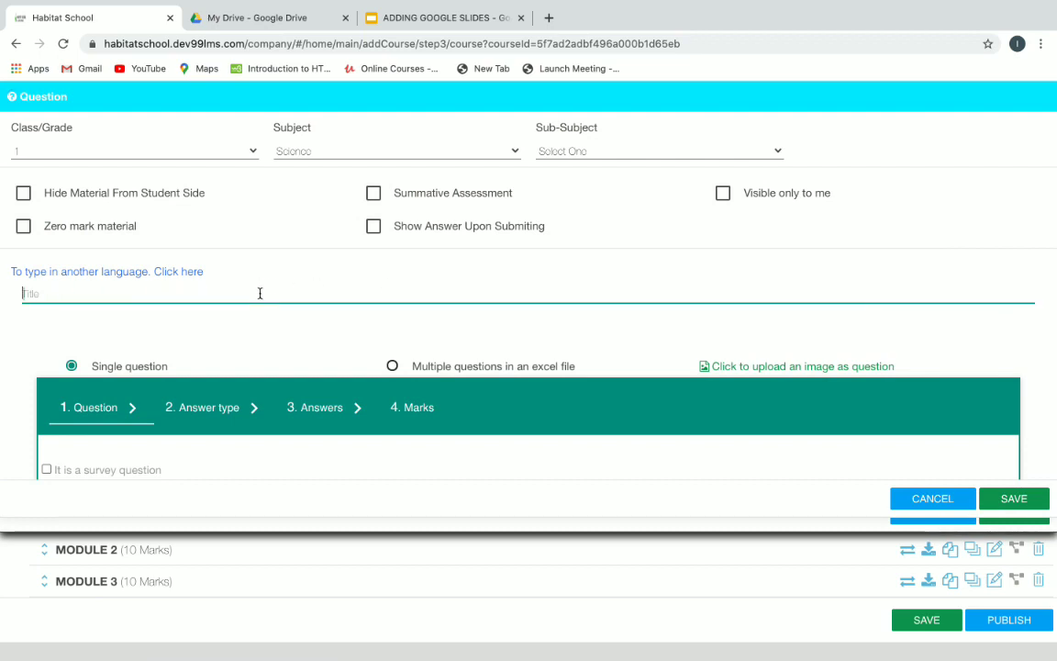
{"action": "type", "text": "G1-SCI-MCQ"}
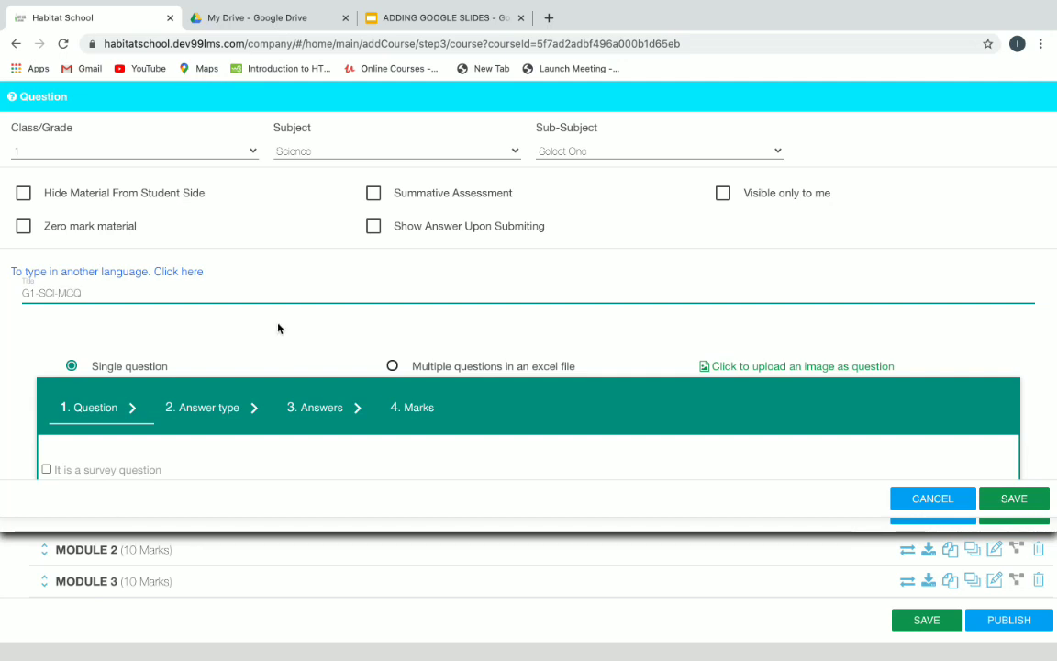
{"action": "scroll", "coordinate": [278, 327], "scroll_direction": "down", "scroll_amount": 2}
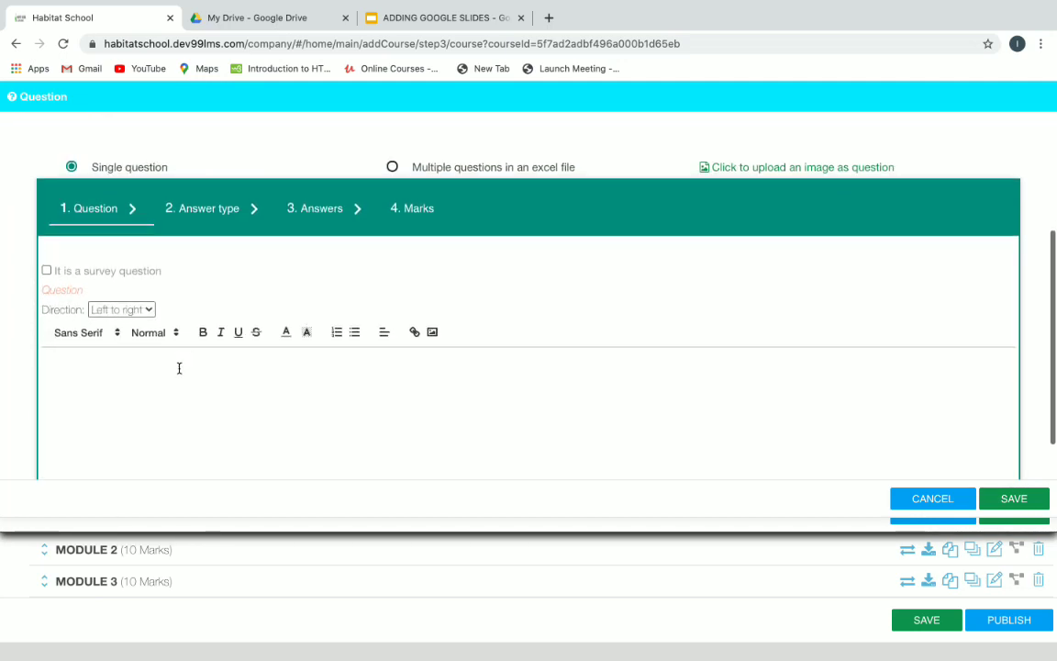
{"action": "left_click", "coordinate": [176, 370]}
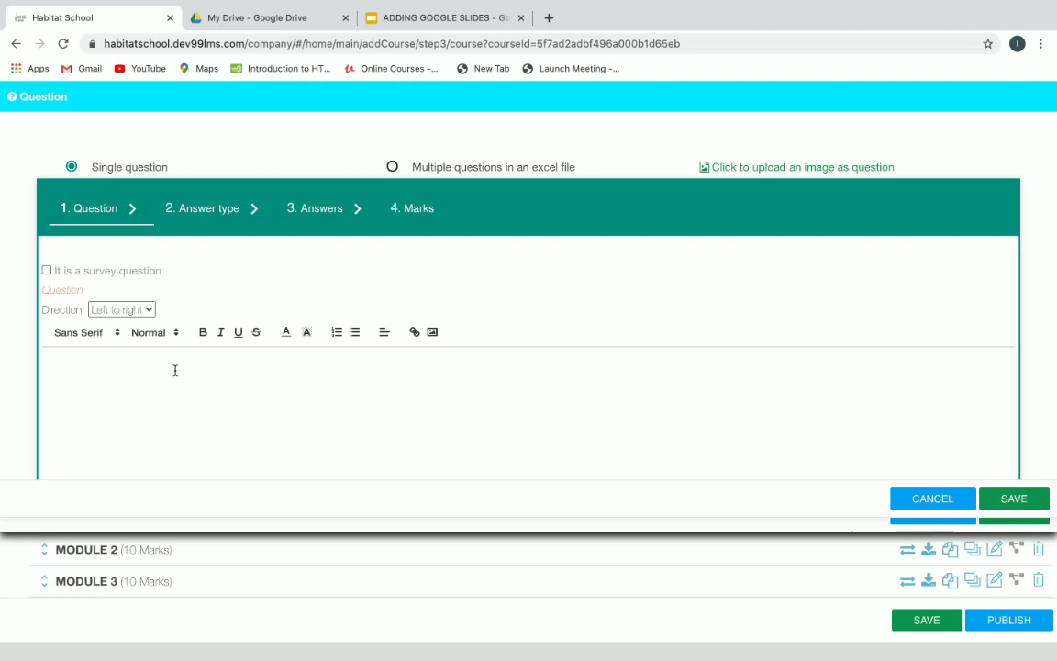
{"action": "type", "text": "We"}
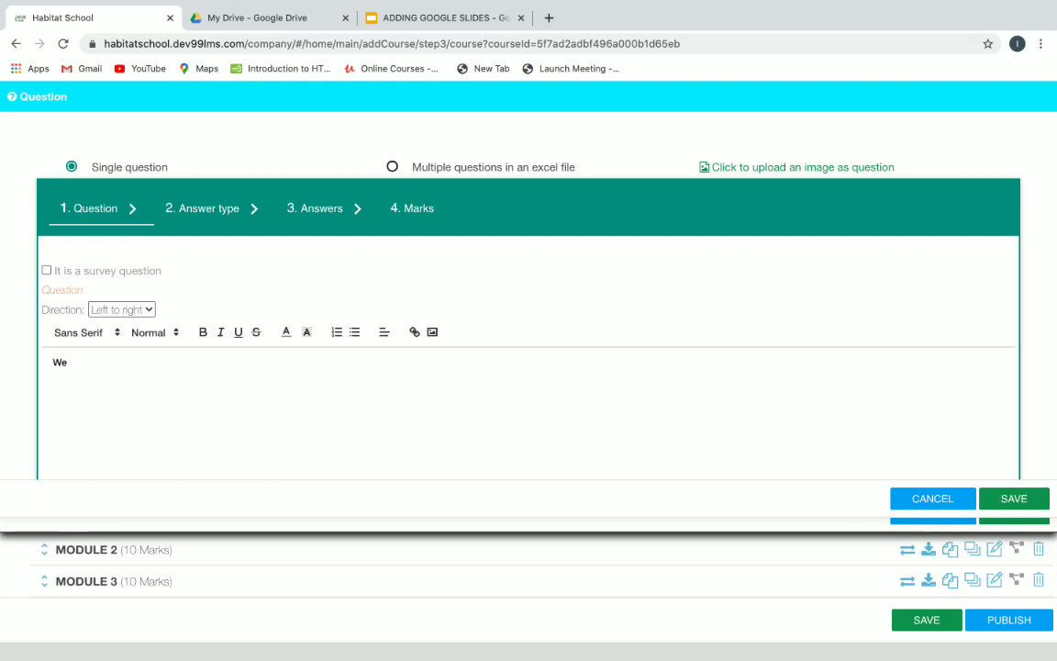
{"action": "type", "text": " can"}
{"action": "type", "text": "using"}
{"action": "left_click", "coordinate": [174, 207]}
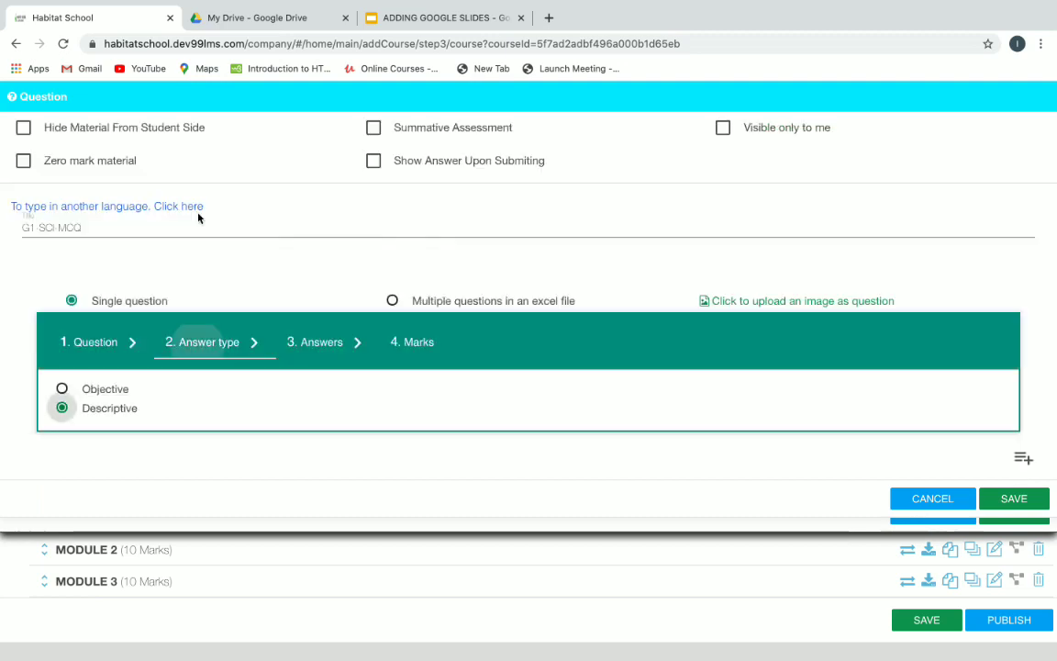
{"action": "left_click", "coordinate": [71, 393]}
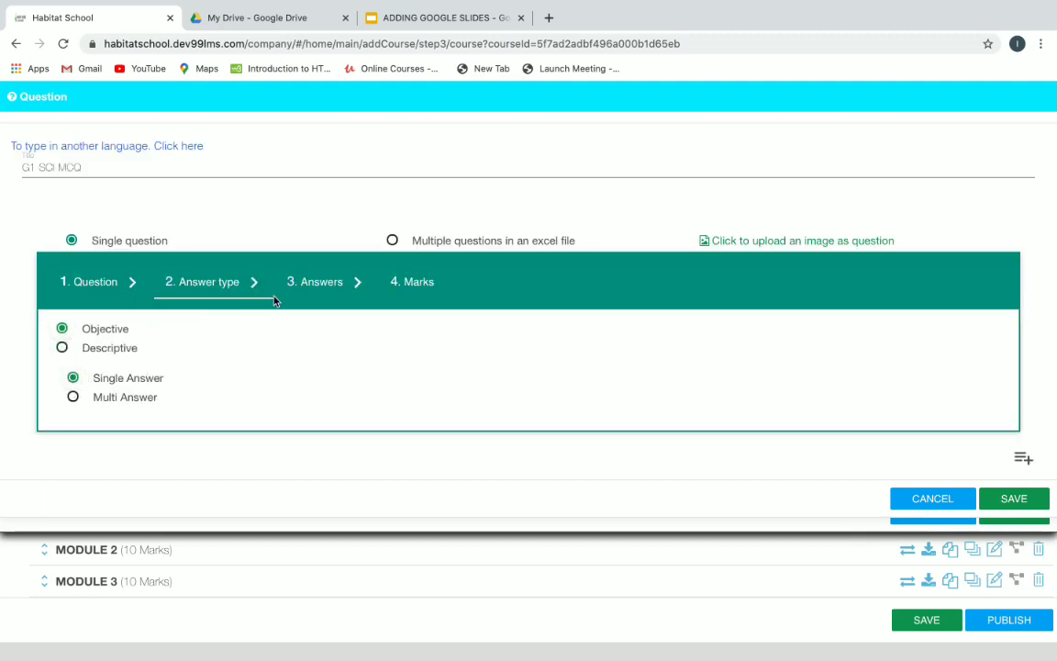
{"action": "left_click", "coordinate": [338, 281]}
Enter the answer options Ear, Eyes, Nose and Hand
{"action": "scroll", "coordinate": [221, 336], "scroll_direction": "down", "scroll_amount": 1}
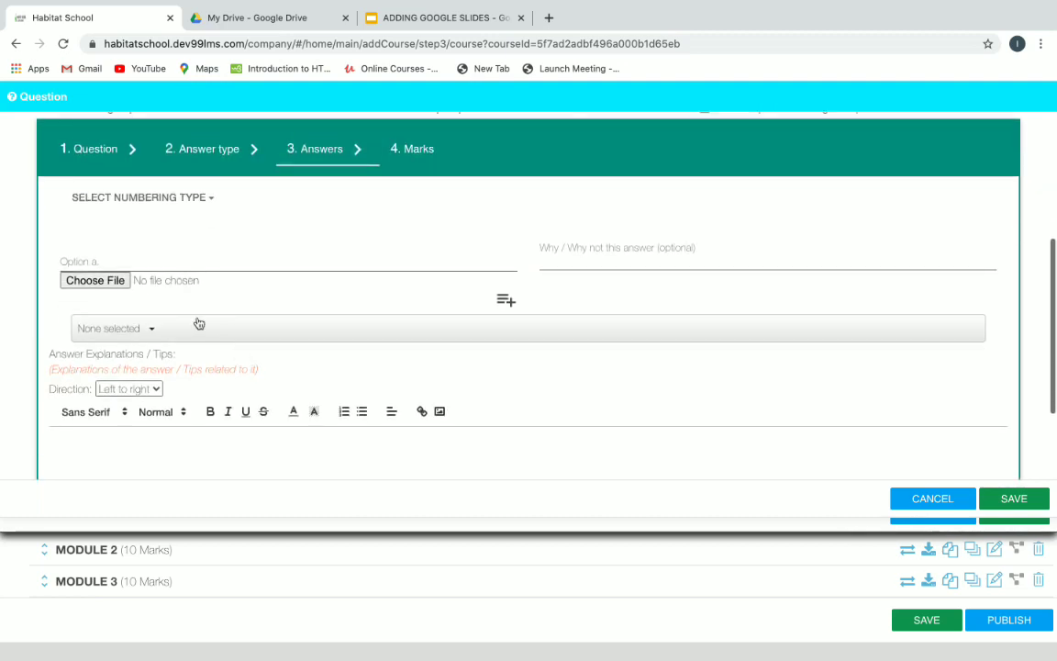
{"action": "left_click", "coordinate": [169, 264]}
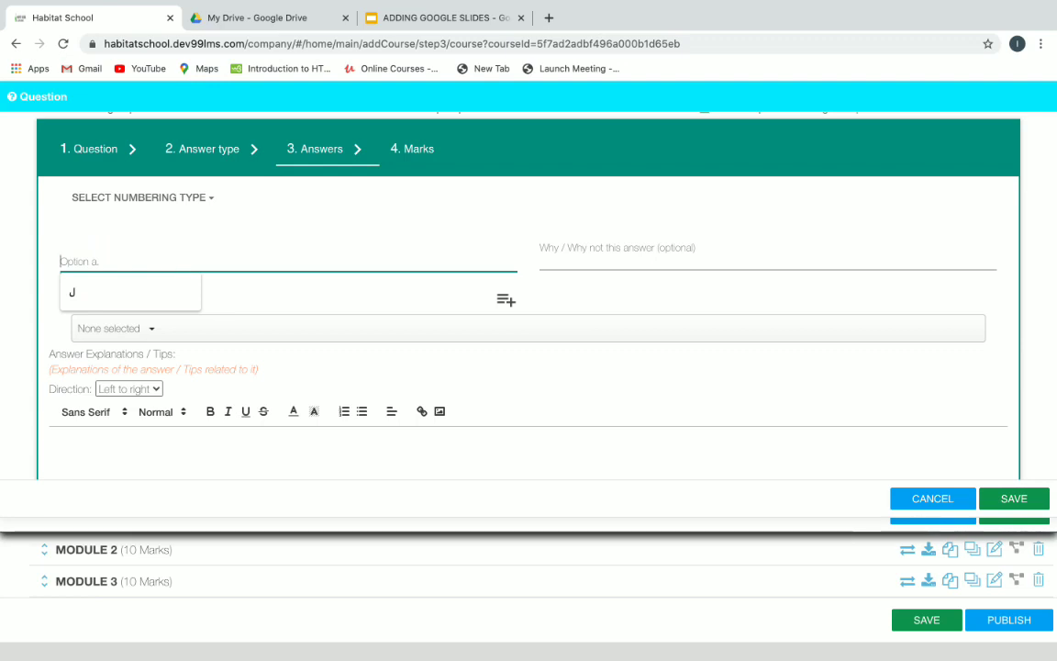
{"action": "type", "text": "Ear"}
{"action": "left_click", "coordinate": [140, 352]}
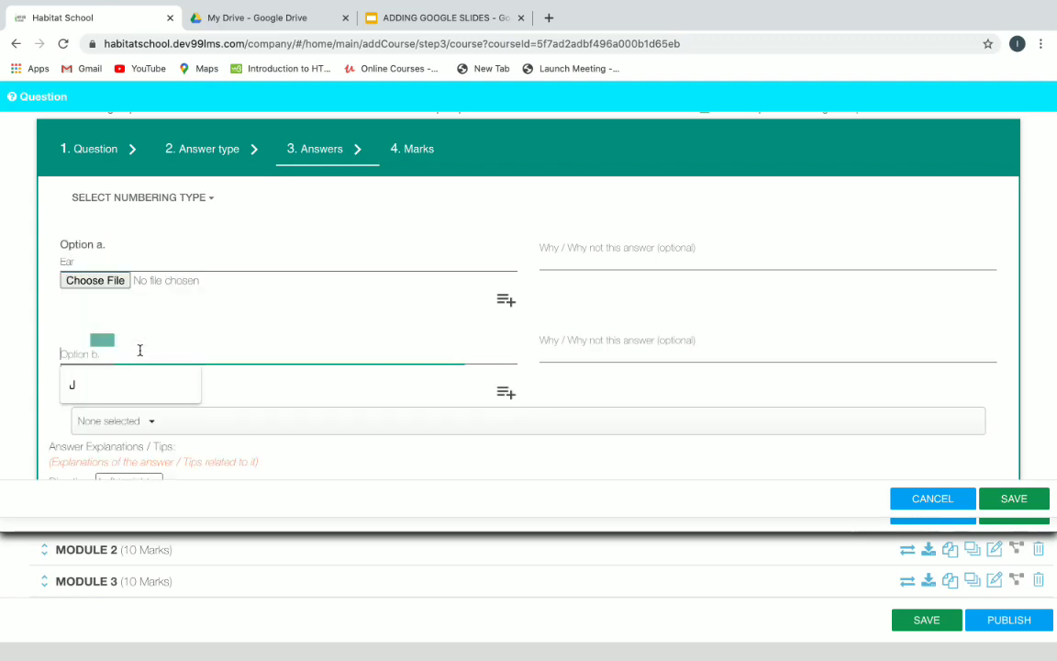
{"action": "type", "text": "Eyes"}
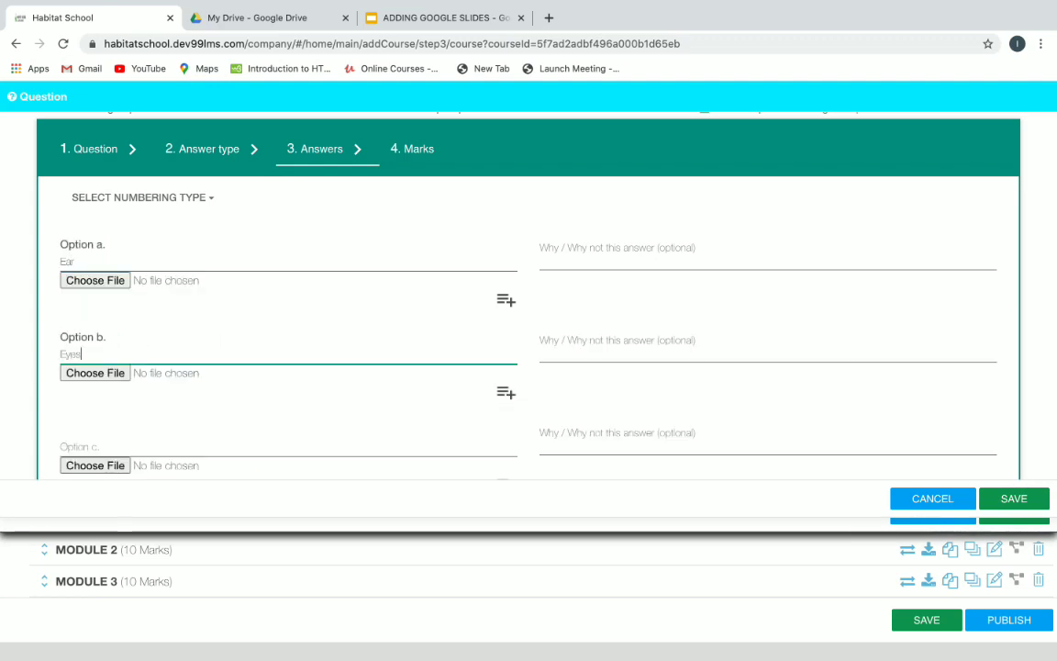
{"action": "left_click", "coordinate": [111, 444]}
{"action": "type", "text": "N"}
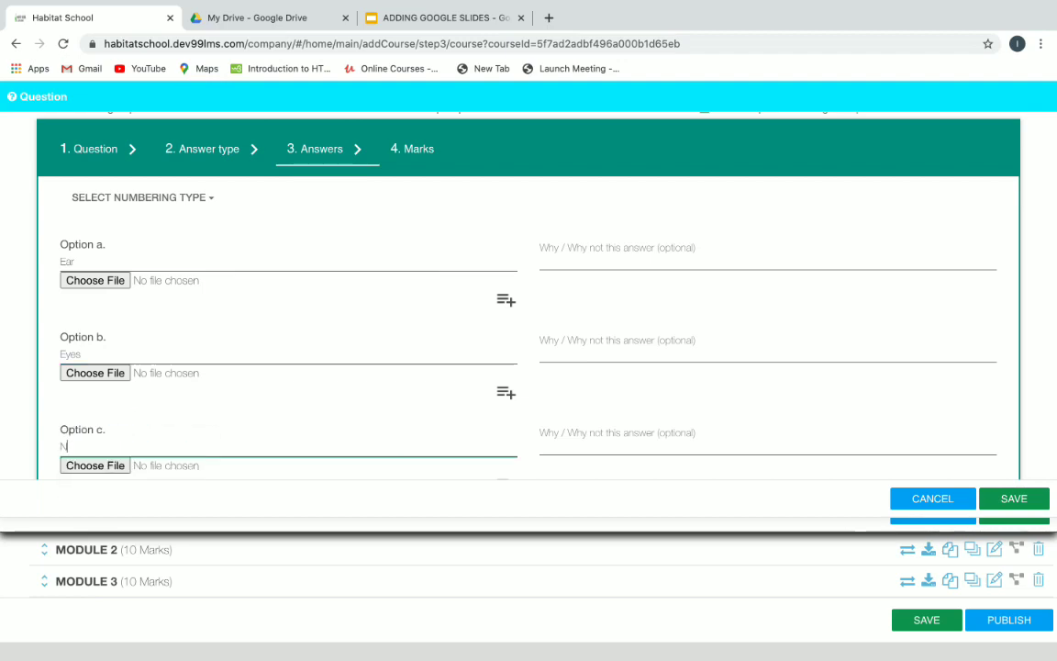
{"action": "type", "text": "ose"}
{"action": "scroll", "coordinate": [147, 444], "scroll_direction": "down", "scroll_amount": 2}
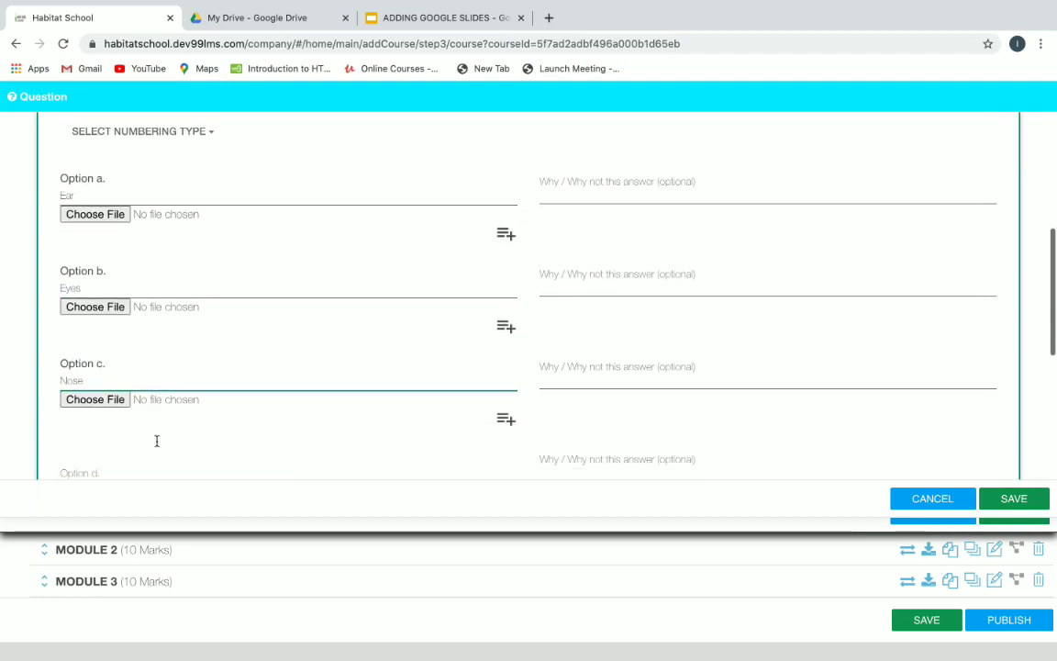
{"action": "left_click", "coordinate": [135, 452]}
{"action": "type", "text": "Hand"}
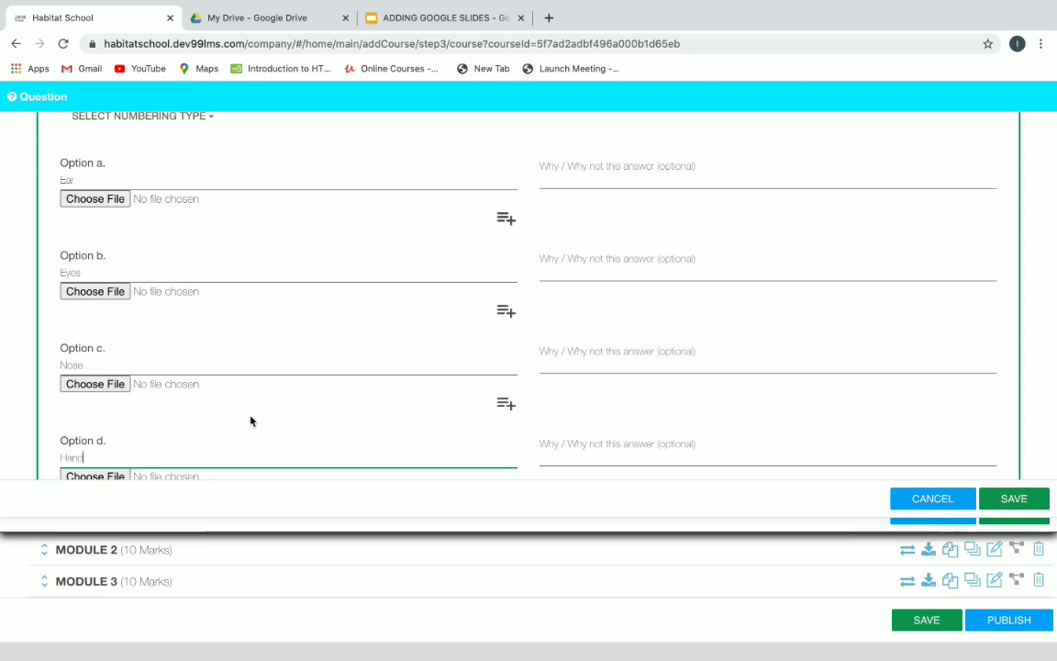
Mark option a (Ear) as correct, set total marks to 1, and save
{"action": "scroll", "coordinate": [250, 421], "scroll_direction": "down", "scroll_amount": 3}
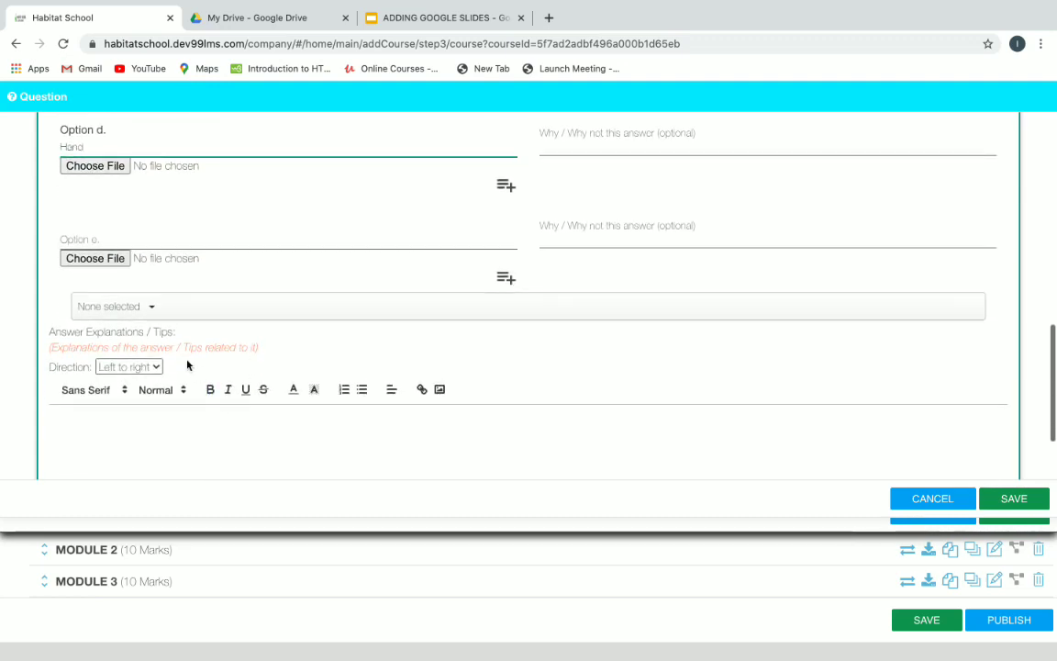
{"action": "left_click", "coordinate": [149, 311]}
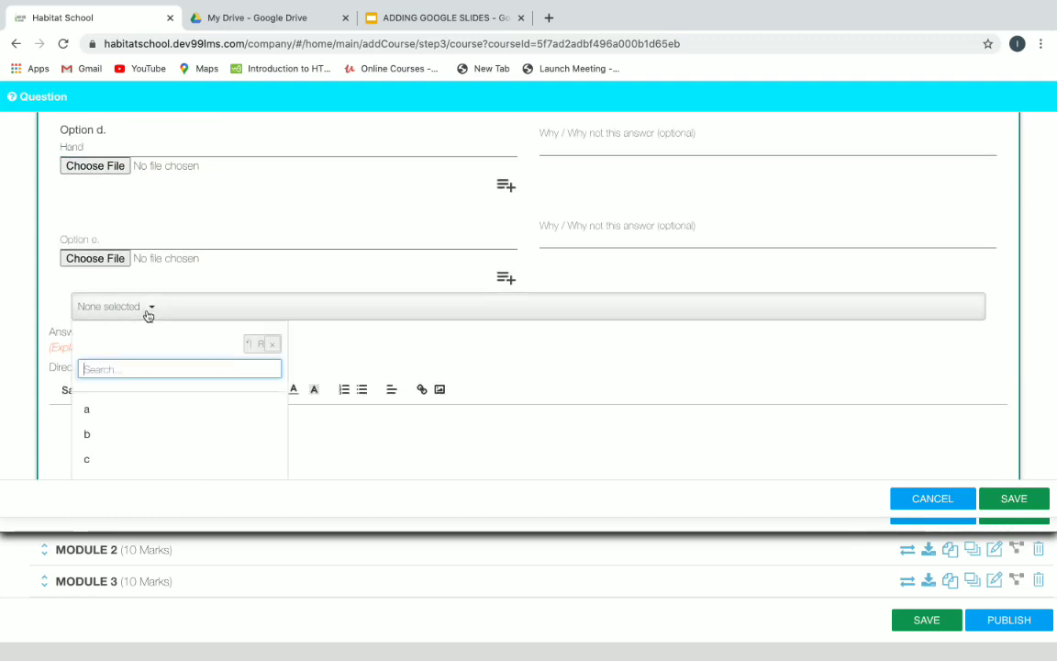
{"action": "left_click", "coordinate": [83, 384]}
{"action": "scroll", "coordinate": [281, 342], "scroll_direction": "up", "scroll_amount": 5}
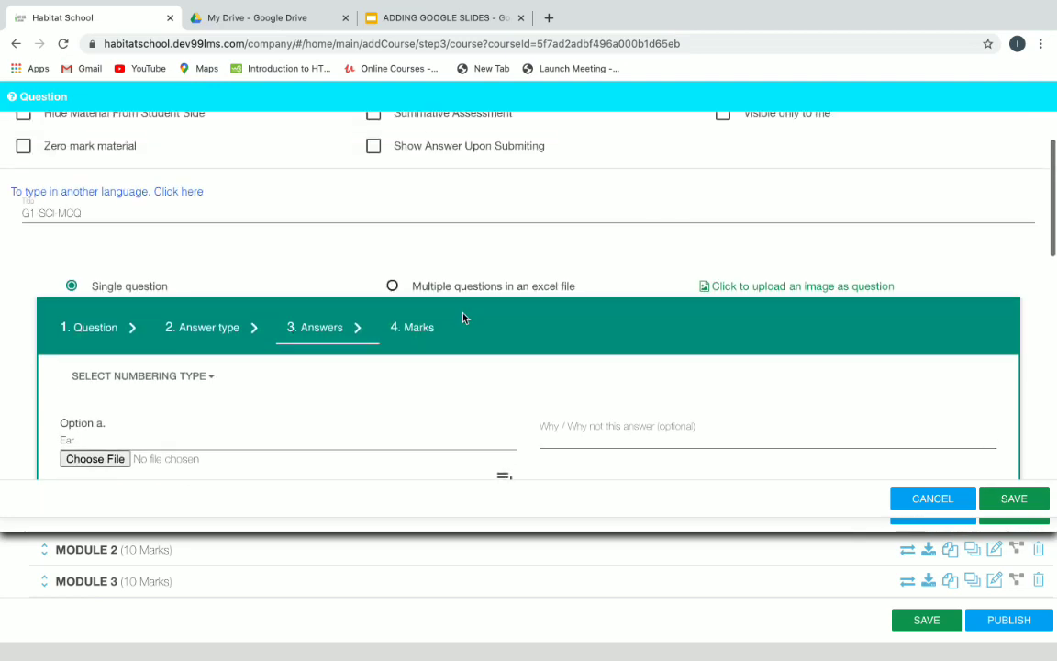
{"action": "left_click", "coordinate": [414, 331]}
{"action": "left_click", "coordinate": [191, 410]}
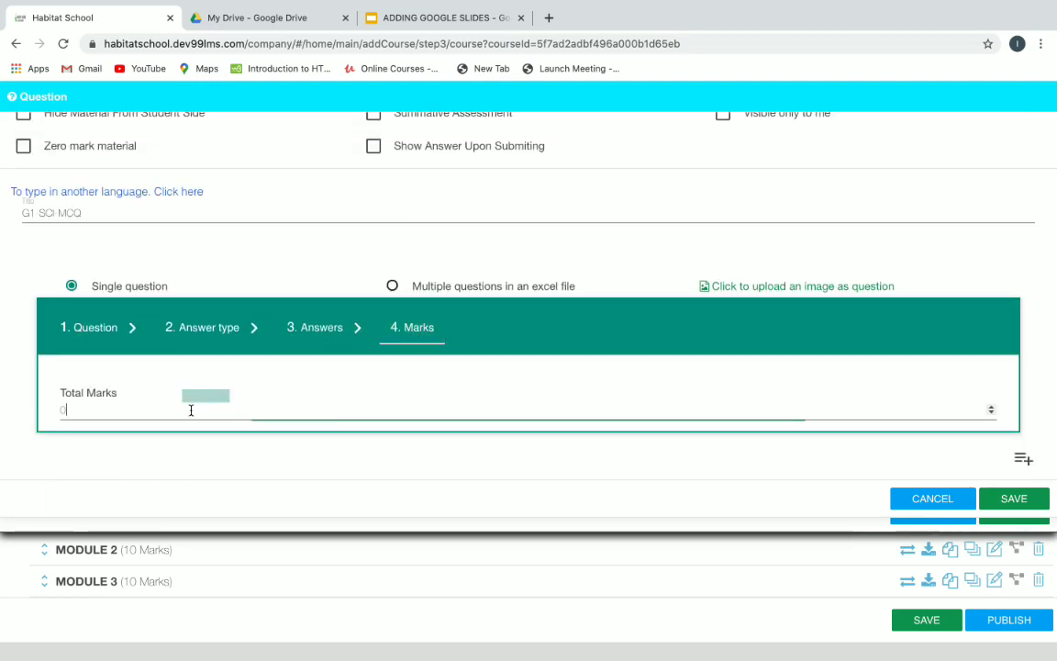
{"action": "key", "text": "BackSpace"}
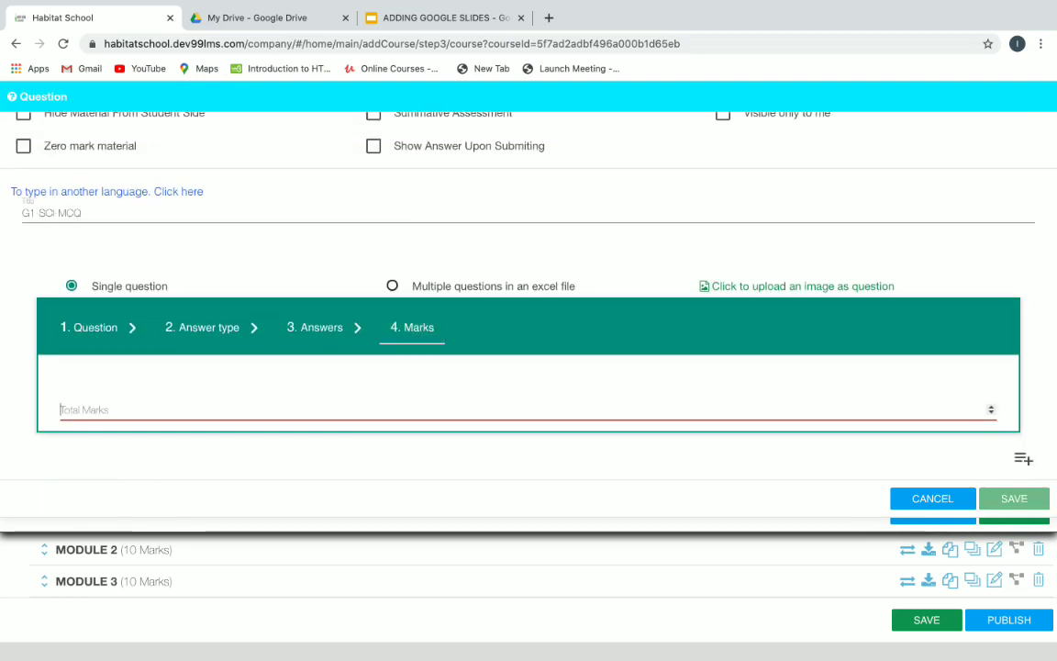
{"action": "type", "text": "1"}
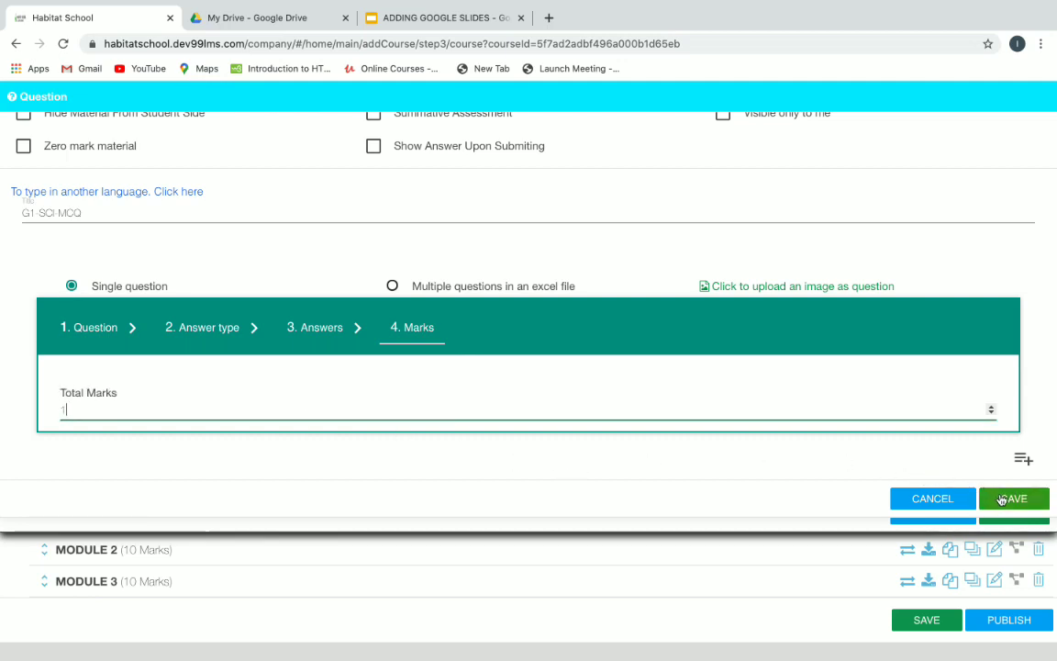
{"action": "left_click", "coordinate": [1003, 500]}
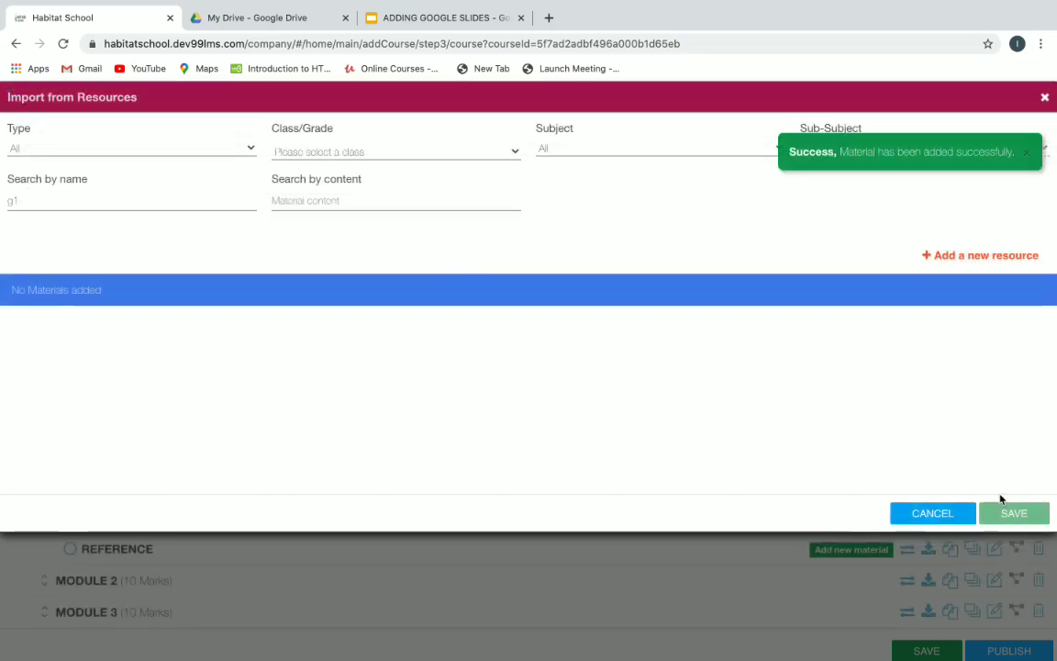
Preview G1-SCI-MCQ, G1-SCI-FIB and G1-SCI-MTF in turn, closing each preview
{"action": "left_click", "coordinate": [943, 517]}
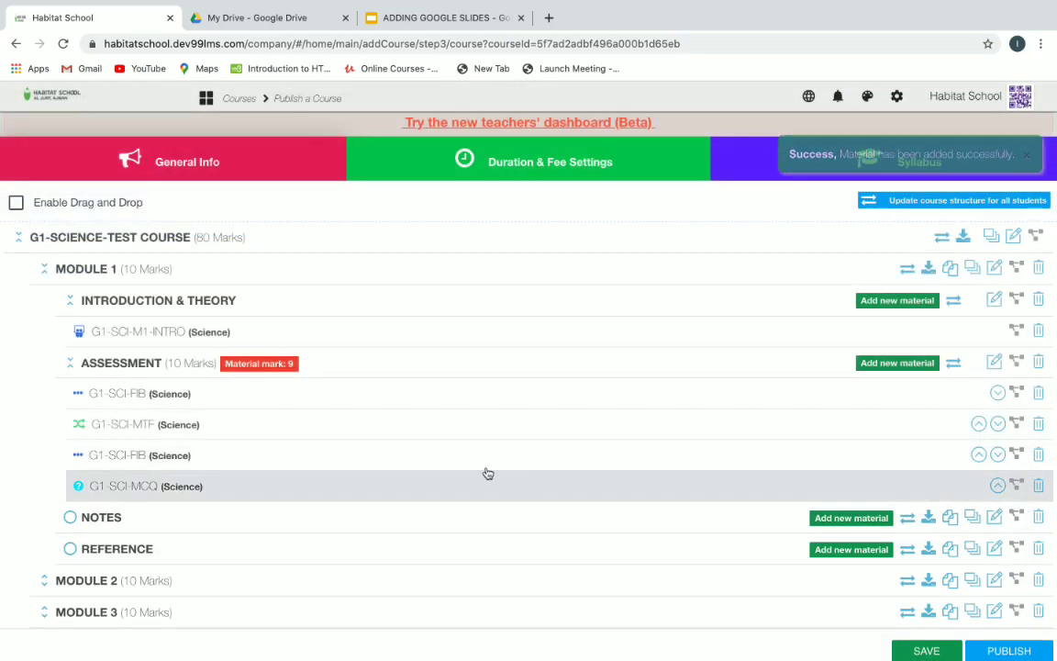
{"action": "left_click", "coordinate": [147, 486]}
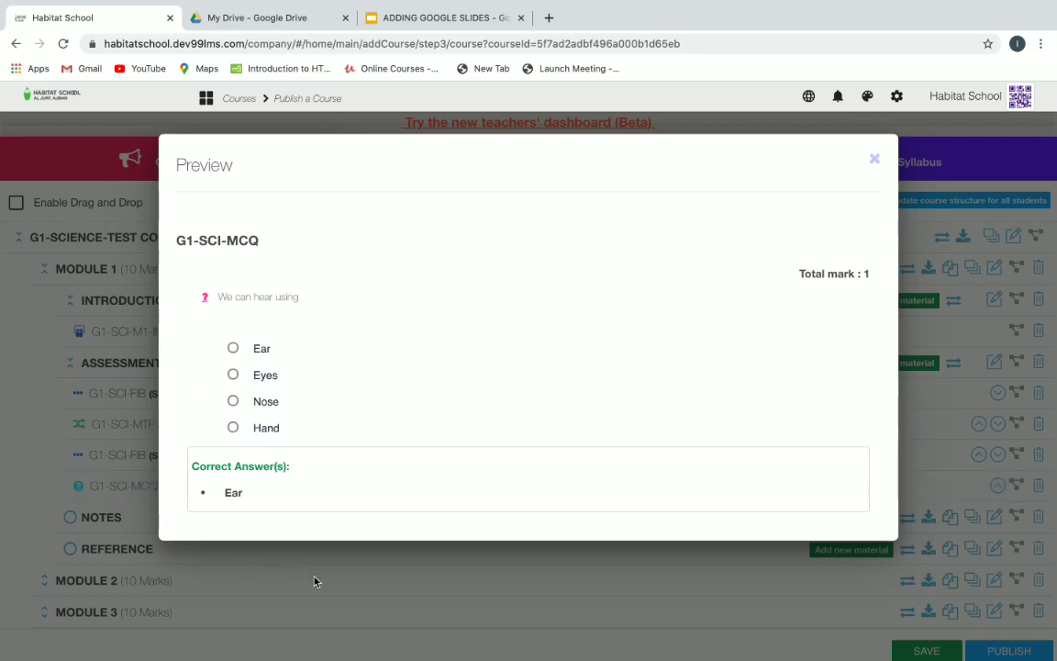
{"action": "left_click", "coordinate": [330, 585]}
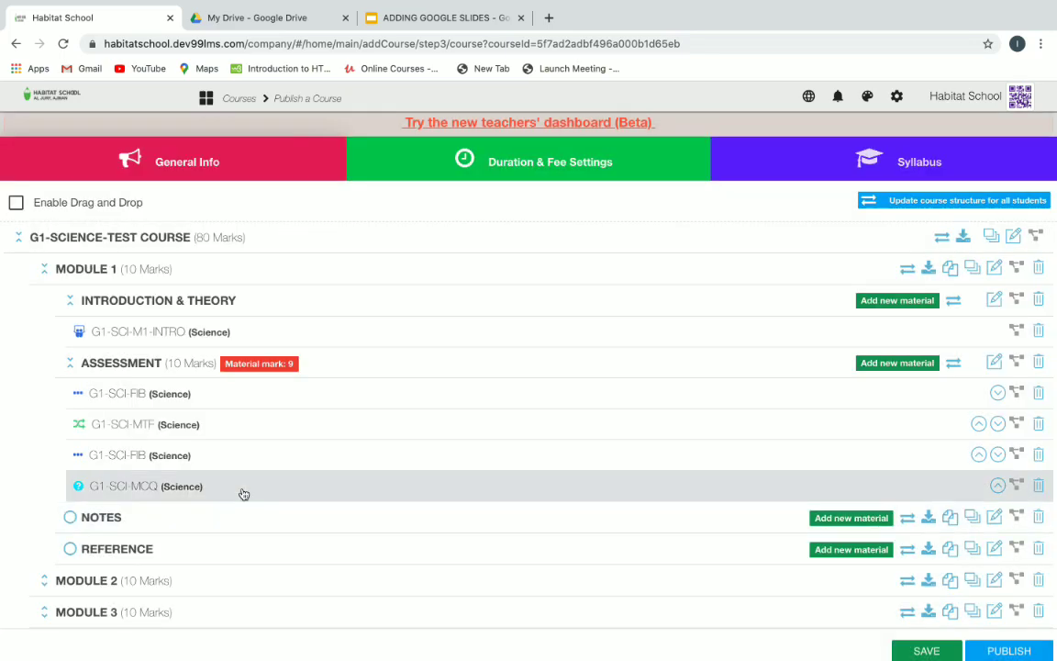
{"action": "left_click", "coordinate": [142, 456]}
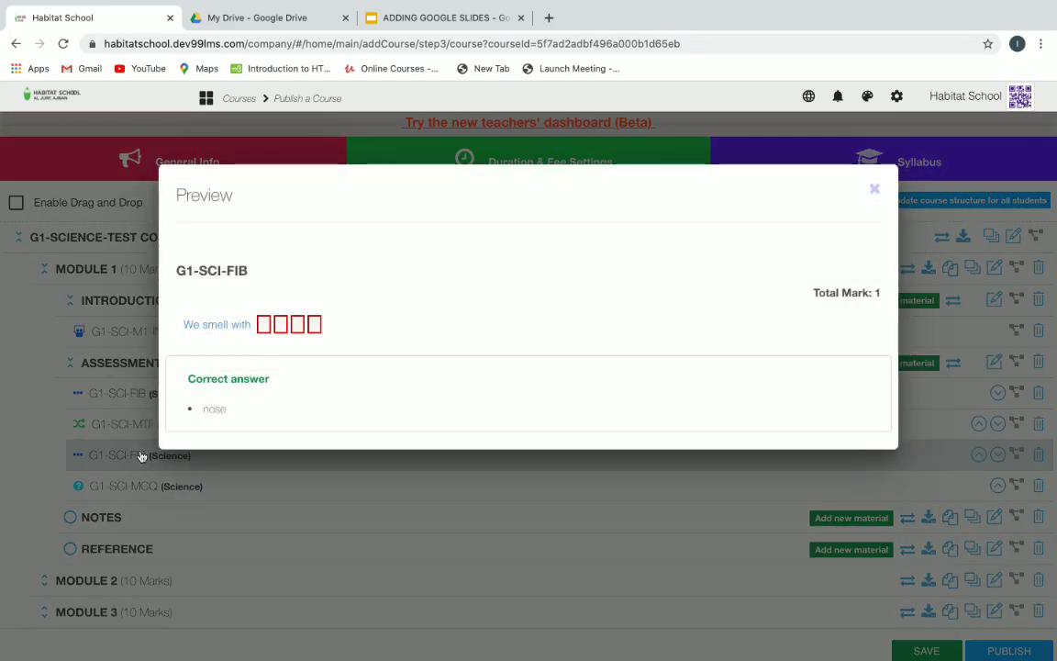
{"action": "left_click", "coordinate": [141, 455]}
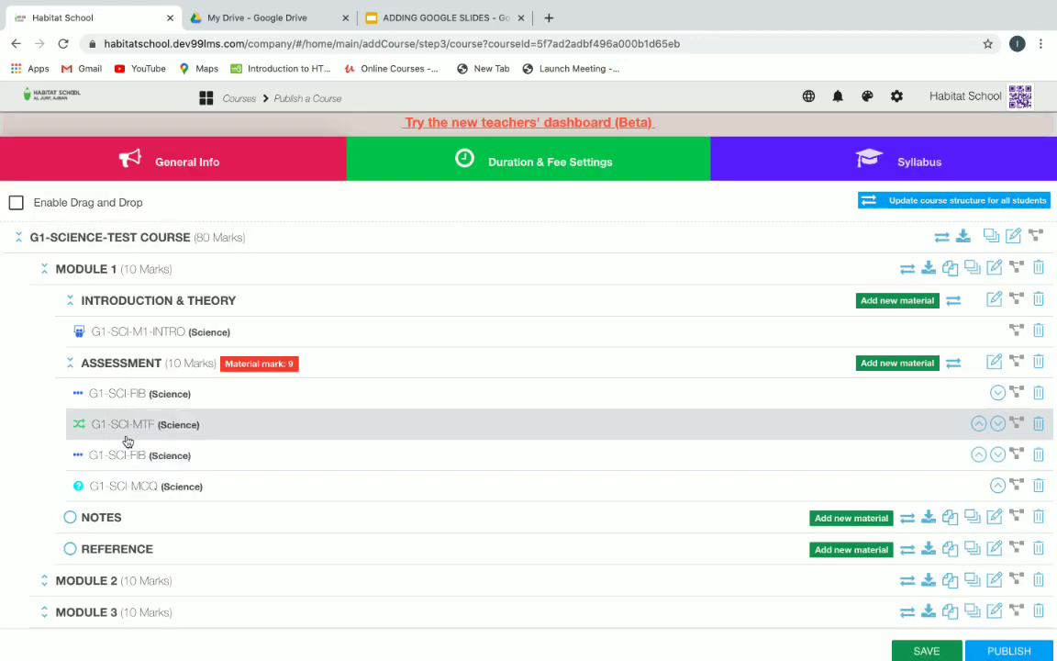
{"action": "left_click", "coordinate": [119, 427]}
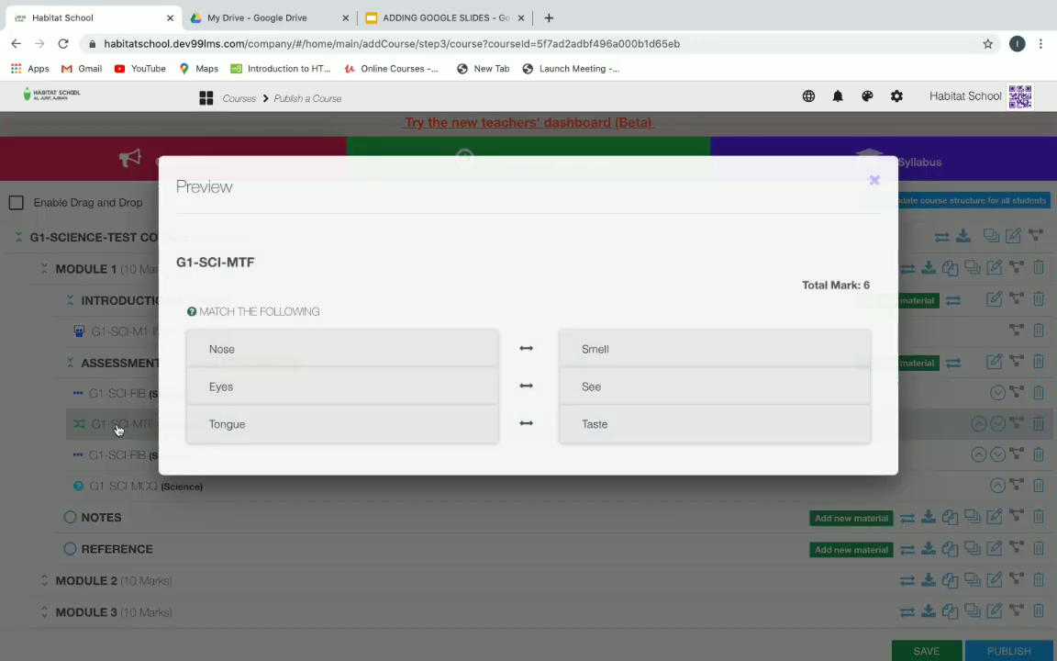
{"action": "left_click", "coordinate": [476, 551]}
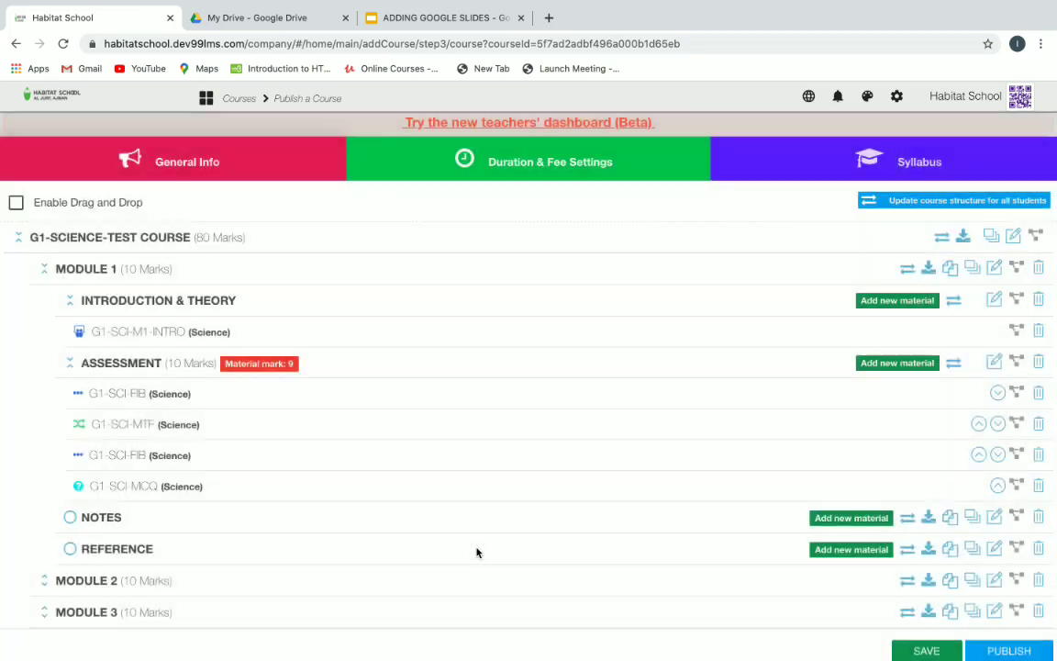
From Assessment's Add new material, create a fresh class 1 Science Question resource
{"action": "left_click", "coordinate": [897, 363]}
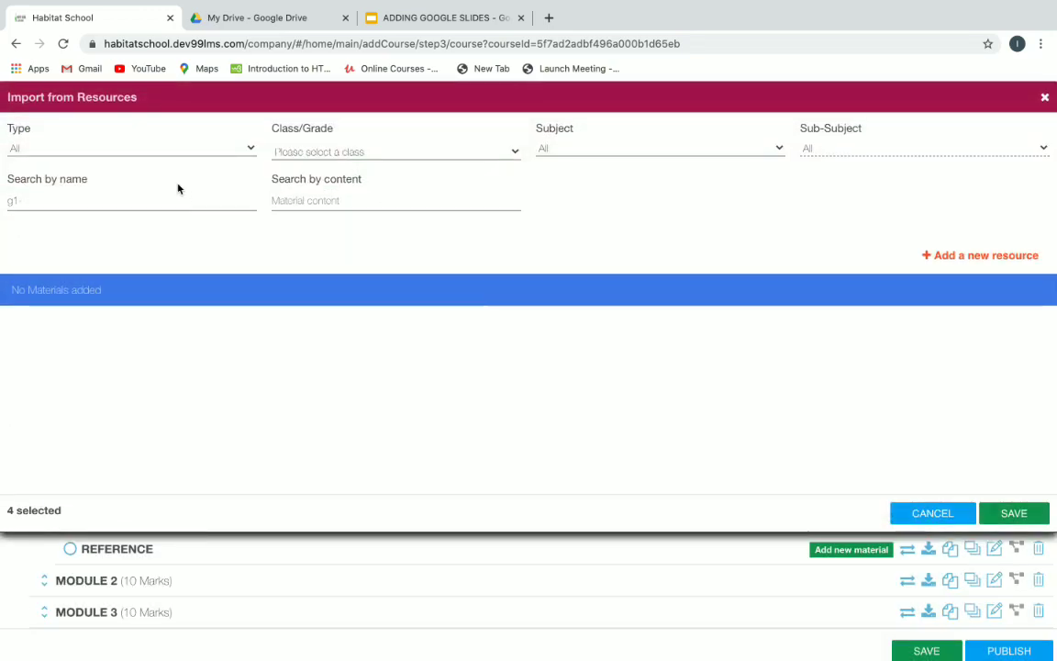
{"action": "left_click", "coordinate": [980, 255]}
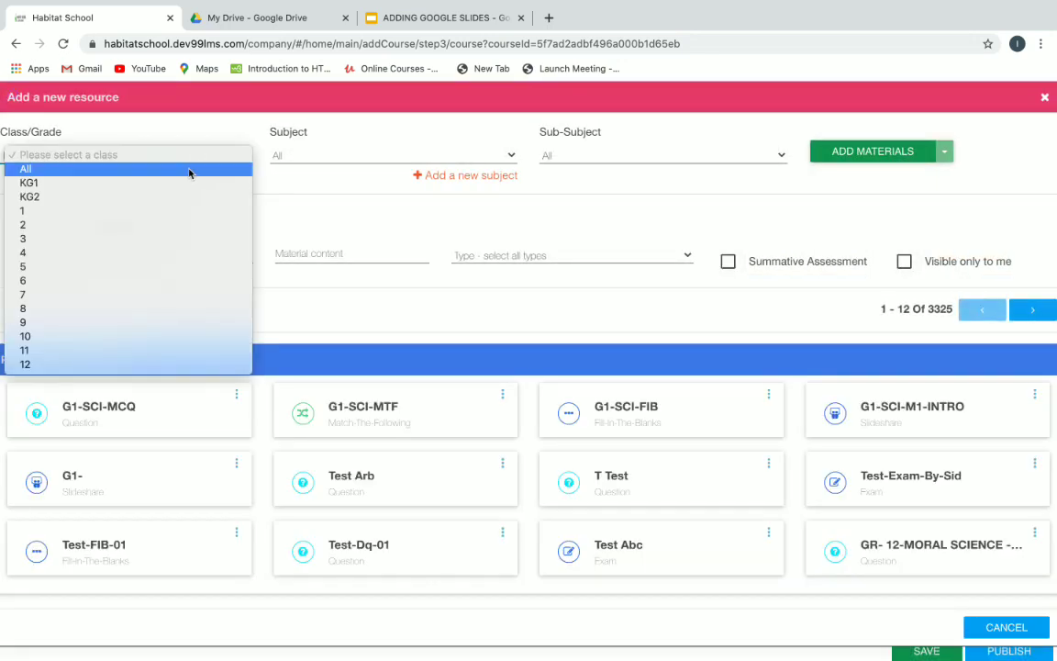
{"action": "left_click", "coordinate": [163, 210]}
{"action": "left_click", "coordinate": [302, 163]}
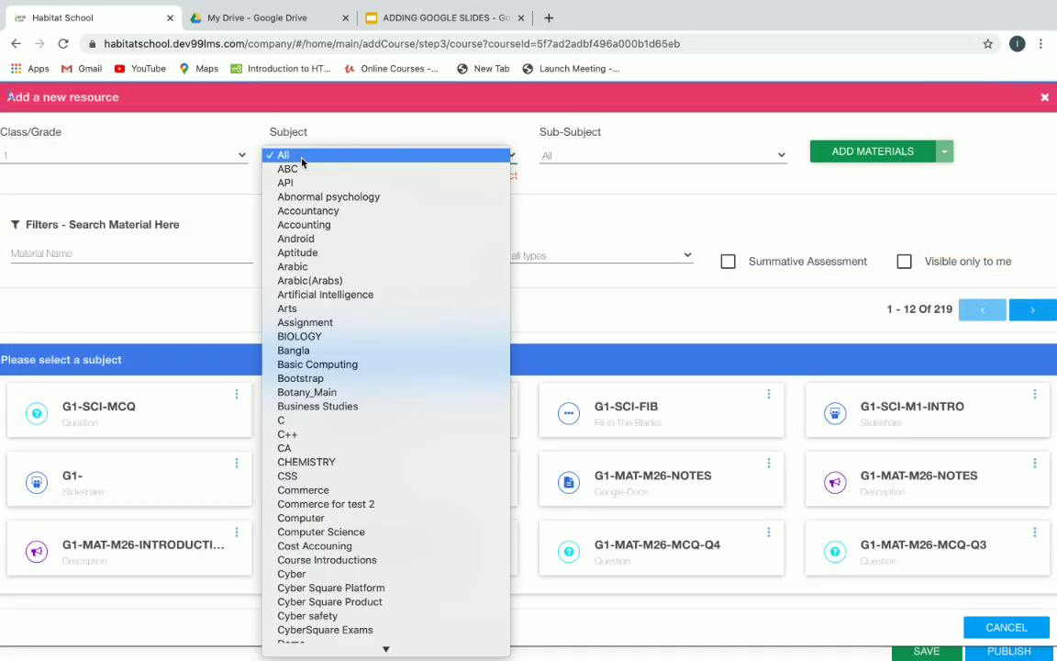
{"action": "key", "text": "s"}
{"action": "key", "text": "Return"}
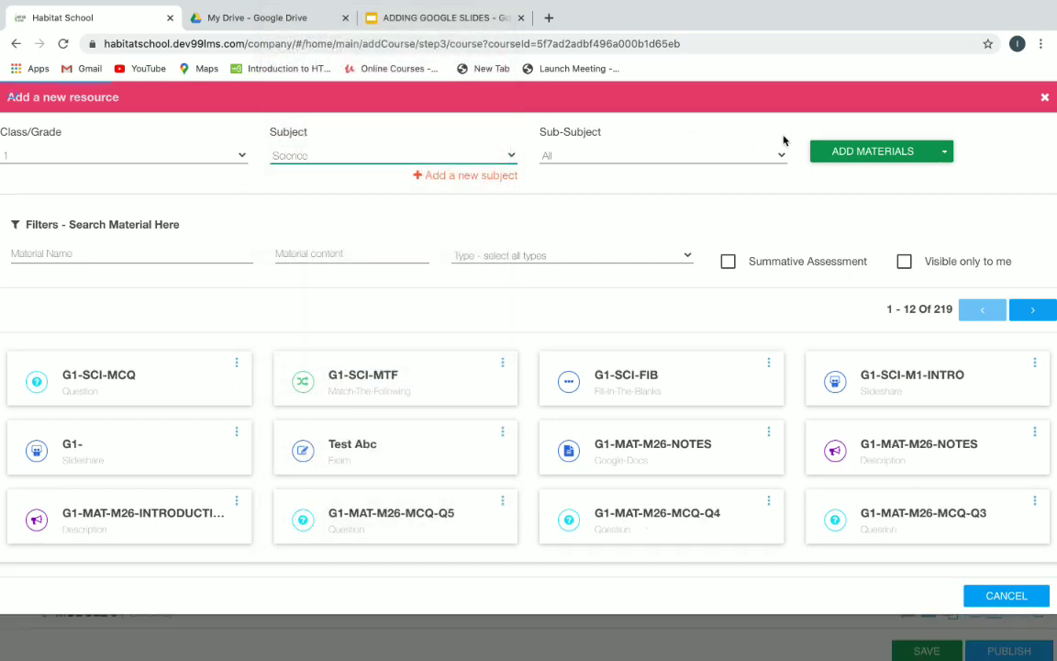
{"action": "left_click", "coordinate": [945, 154]}
{"action": "scroll", "coordinate": [910, 209], "scroll_direction": "down", "scroll_amount": 5}
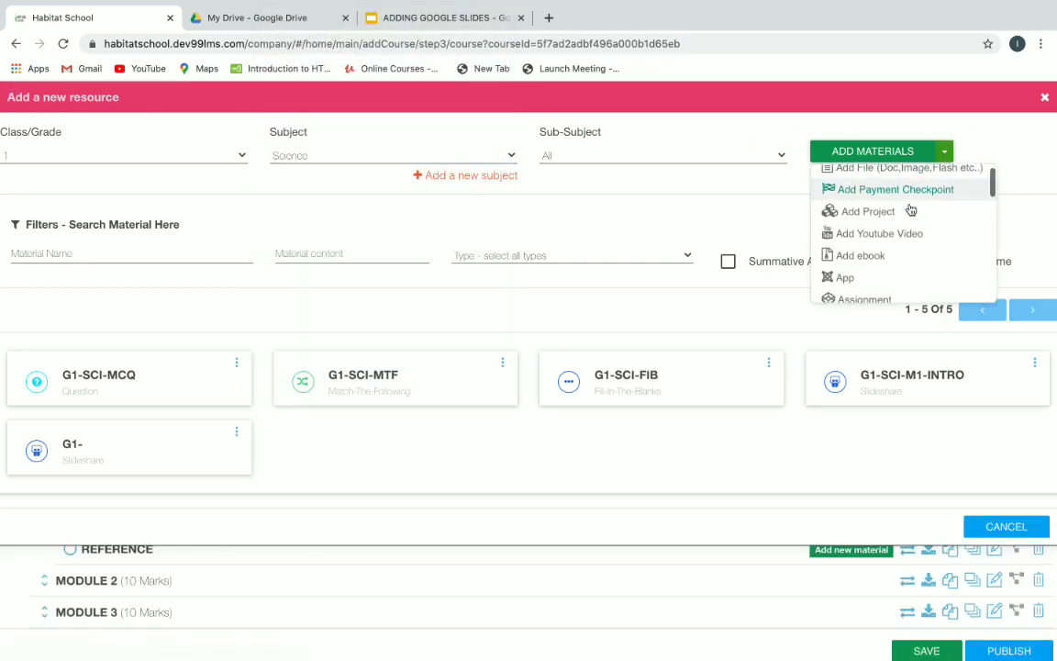
{"action": "scroll", "coordinate": [910, 209], "scroll_direction": "down", "scroll_amount": 4}
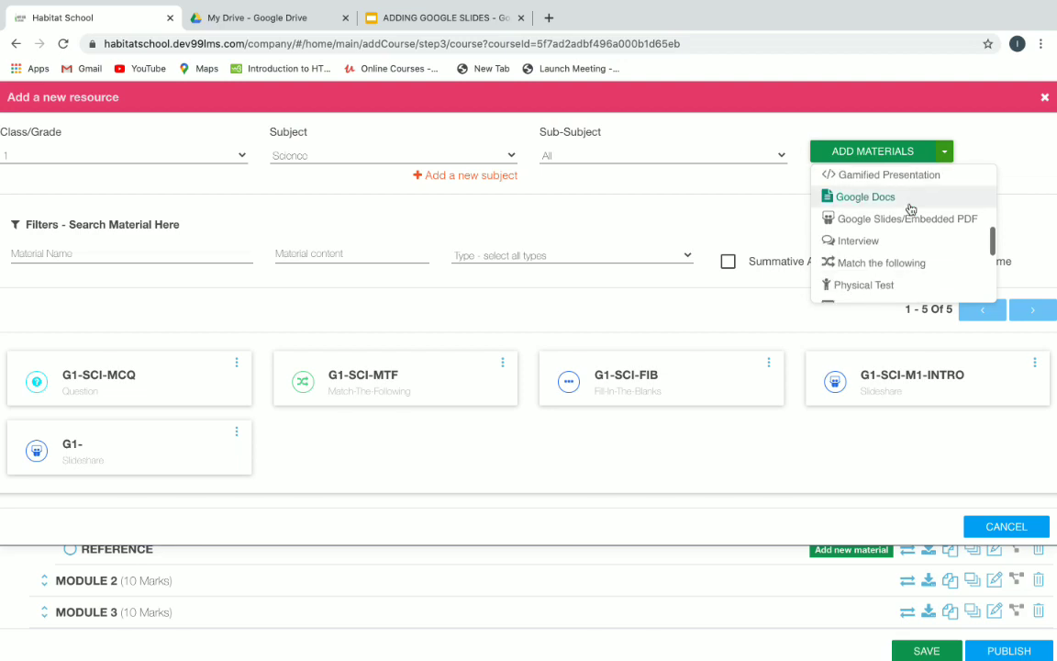
{"action": "left_click", "coordinate": [858, 275]}
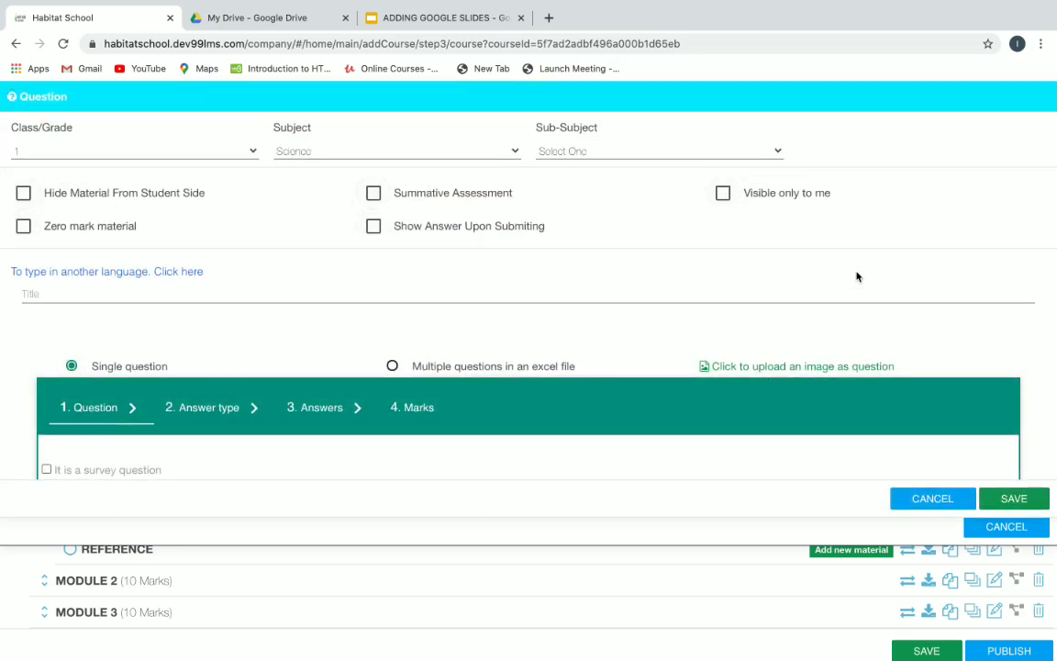
Title the question G1-SCI-DQ and write the question 'What are living beings'
{"action": "left_click", "coordinate": [111, 289]}
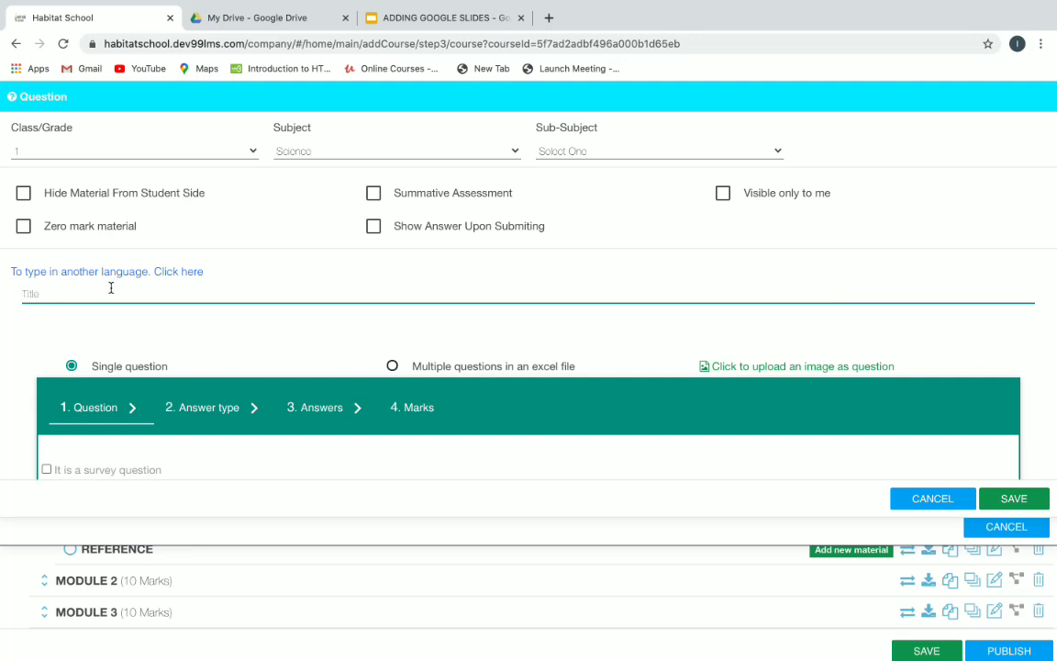
{"action": "type", "text": "G1-SCI-DO"}
{"action": "scroll", "coordinate": [105, 322], "scroll_direction": "down", "scroll_amount": 5}
{"action": "left_click", "coordinate": [100, 347]}
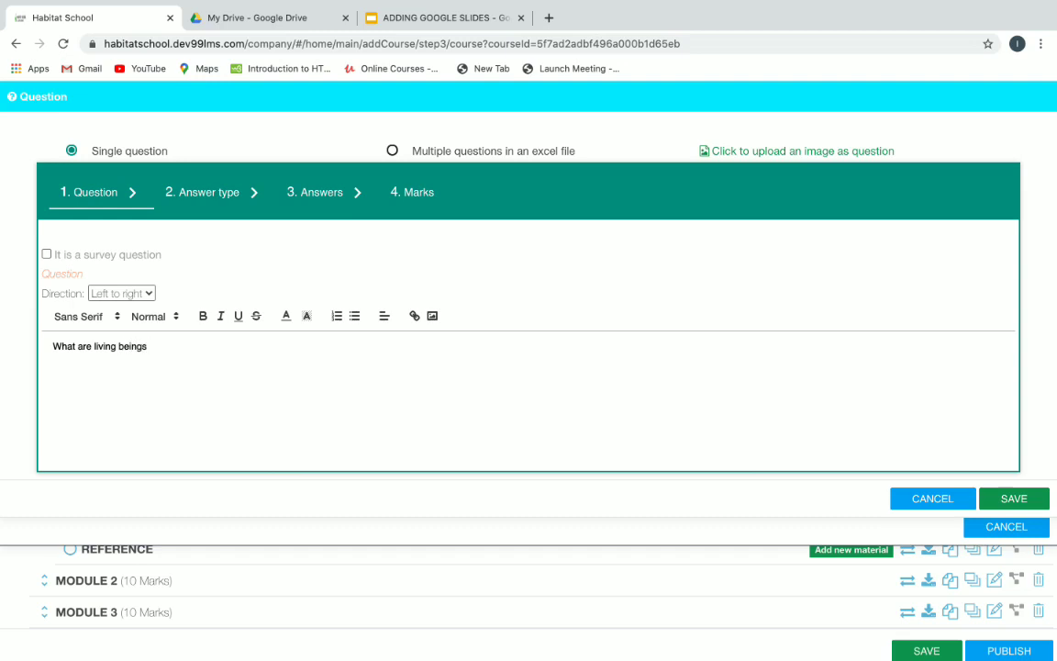
Make the answer type Descriptive and set Total Marks to 1
{"action": "left_click", "coordinate": [202, 203]}
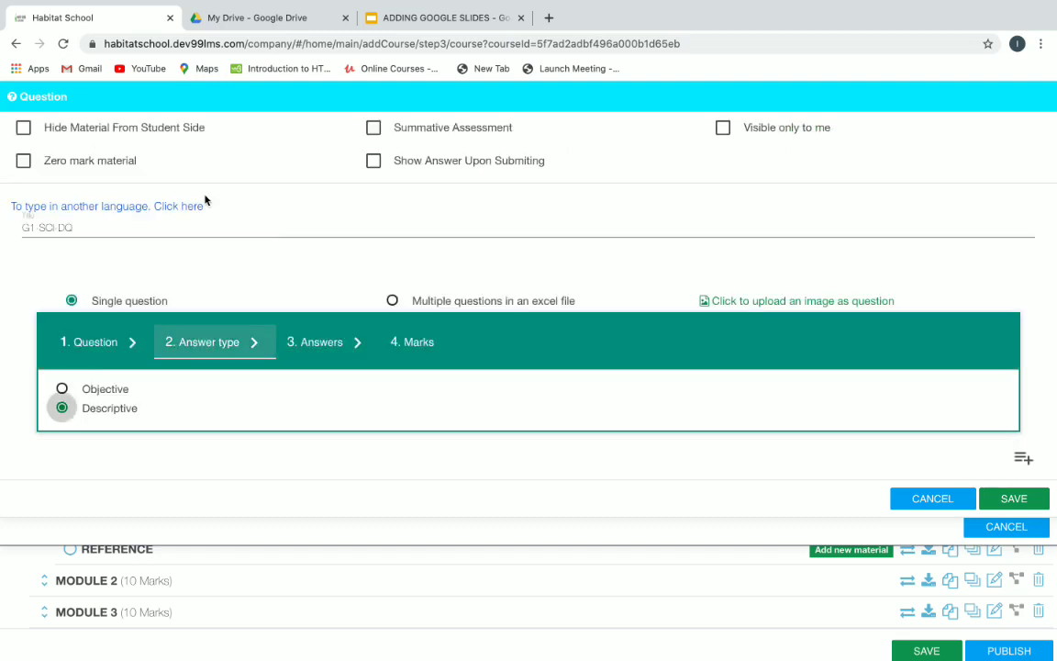
{"action": "left_click", "coordinate": [395, 342]}
{"action": "left_click", "coordinate": [155, 318]}
{"action": "key", "text": "BackSpace"}
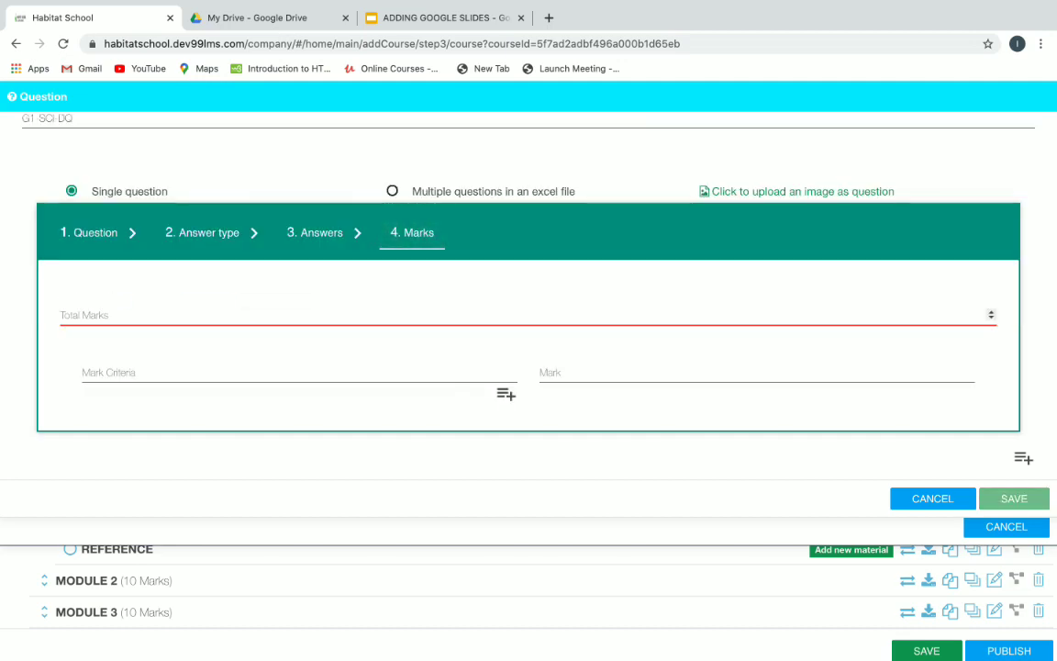
{"action": "type", "text": "1"}
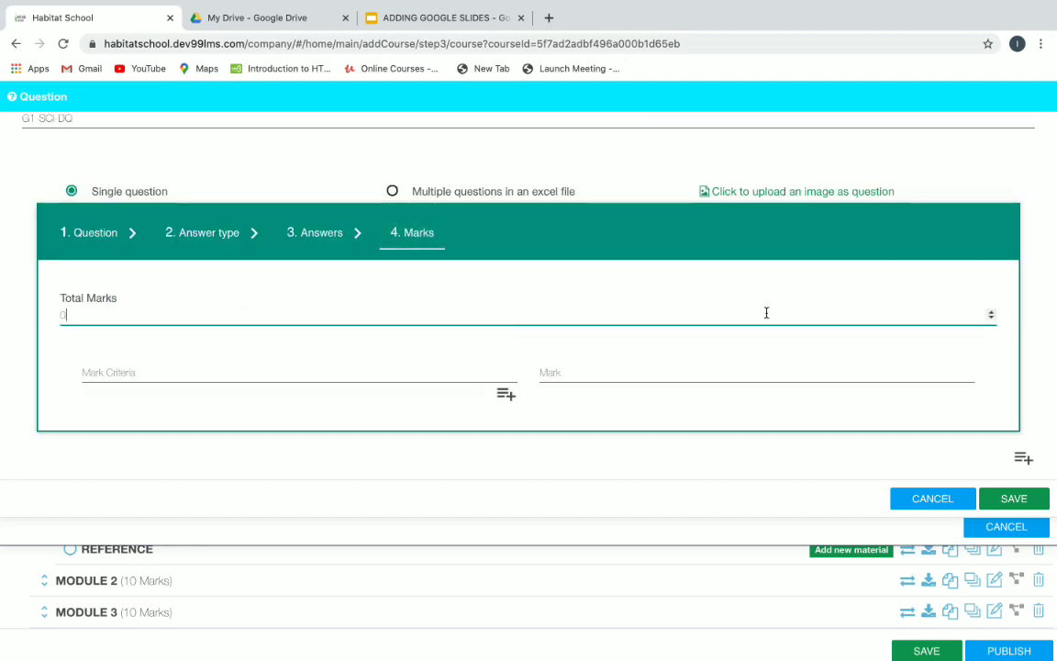
{"action": "left_click", "coordinate": [1013, 498]}
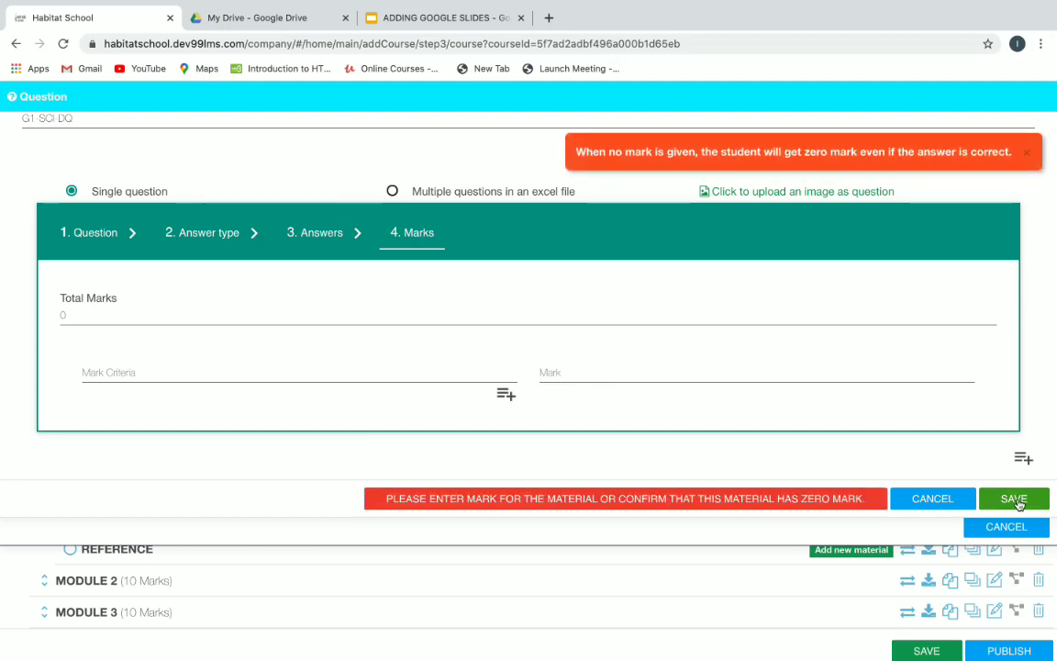
{"action": "left_click", "coordinate": [156, 321]}
{"action": "type", "text": "1"}
Save G1-SCI-DQ and check its preview in Module 1's Assessment list
{"action": "left_click", "coordinate": [1013, 499]}
{"action": "left_click", "coordinate": [927, 512]}
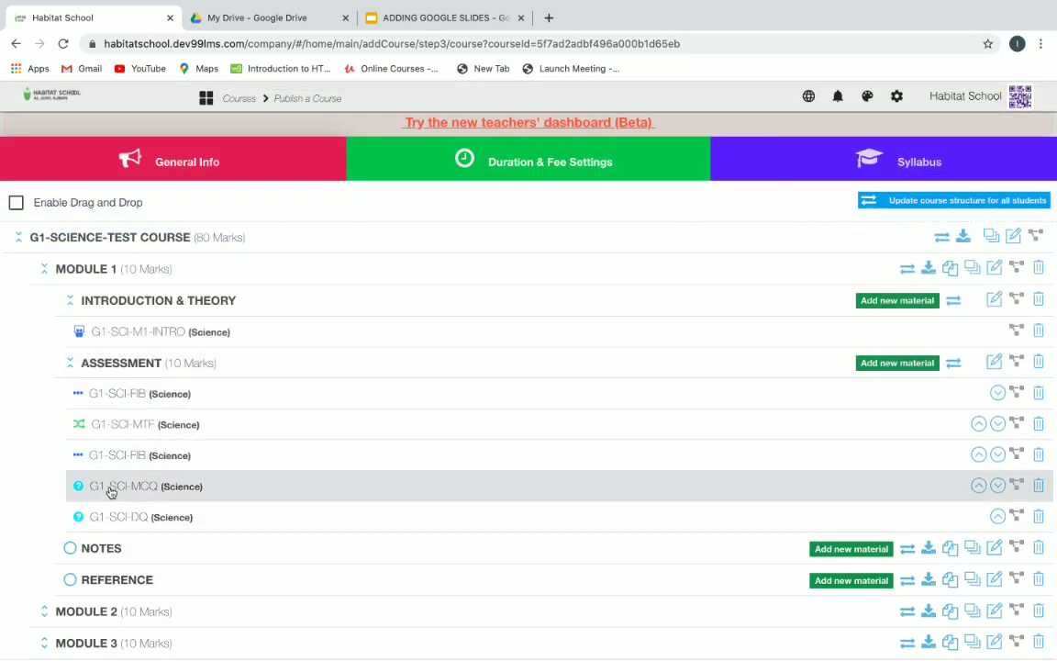
{"action": "left_click", "coordinate": [115, 517]}
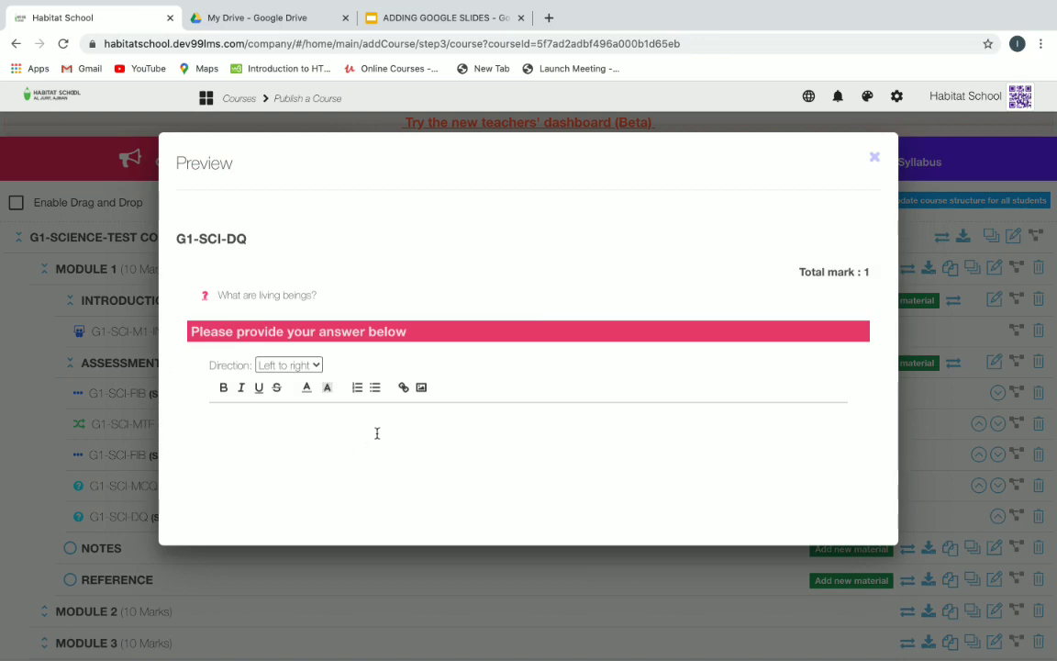
{"action": "left_click", "coordinate": [874, 158]}
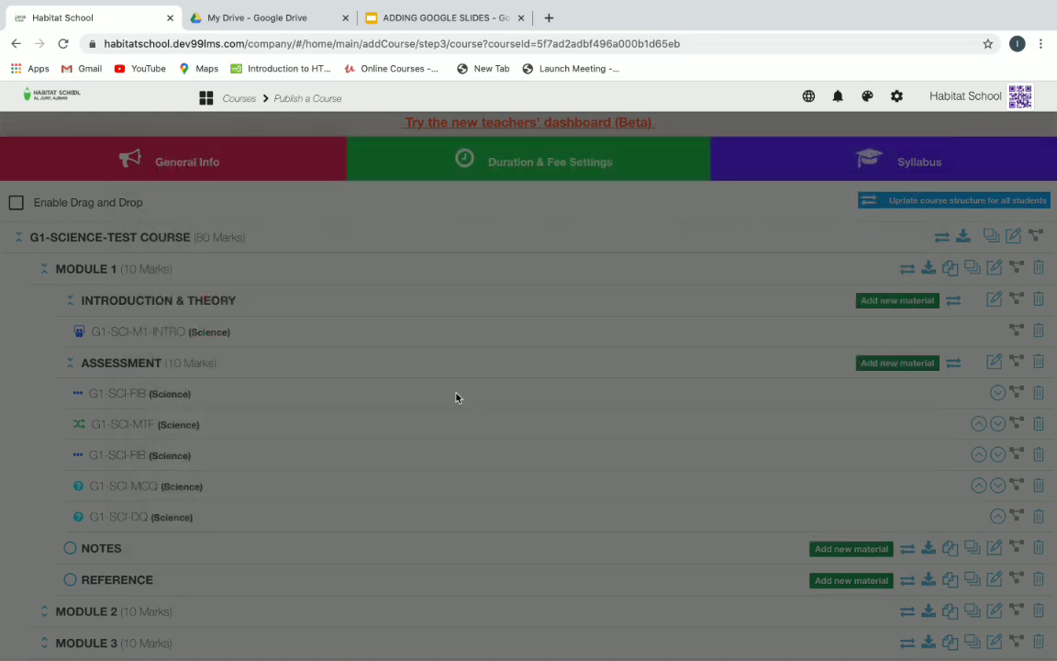
Collapse the ASSESSMENT and INTRODUCTION & THEORY sections
{"action": "scroll", "coordinate": [457, 398], "scroll_direction": "down", "scroll_amount": 1}
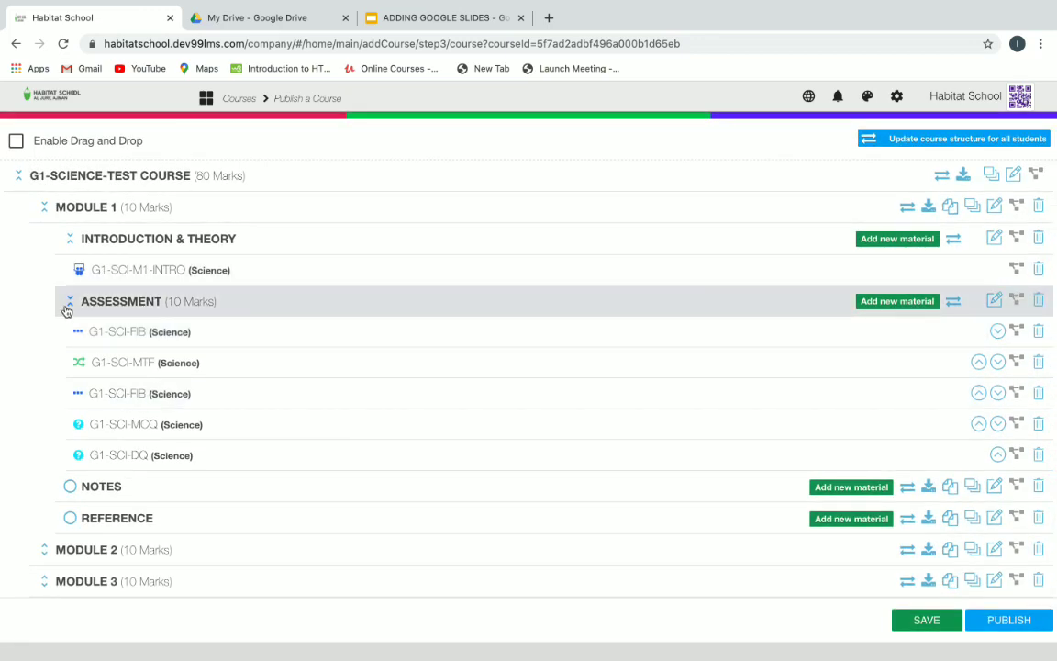
{"action": "left_click", "coordinate": [68, 305]}
{"action": "left_click", "coordinate": [68, 306]}
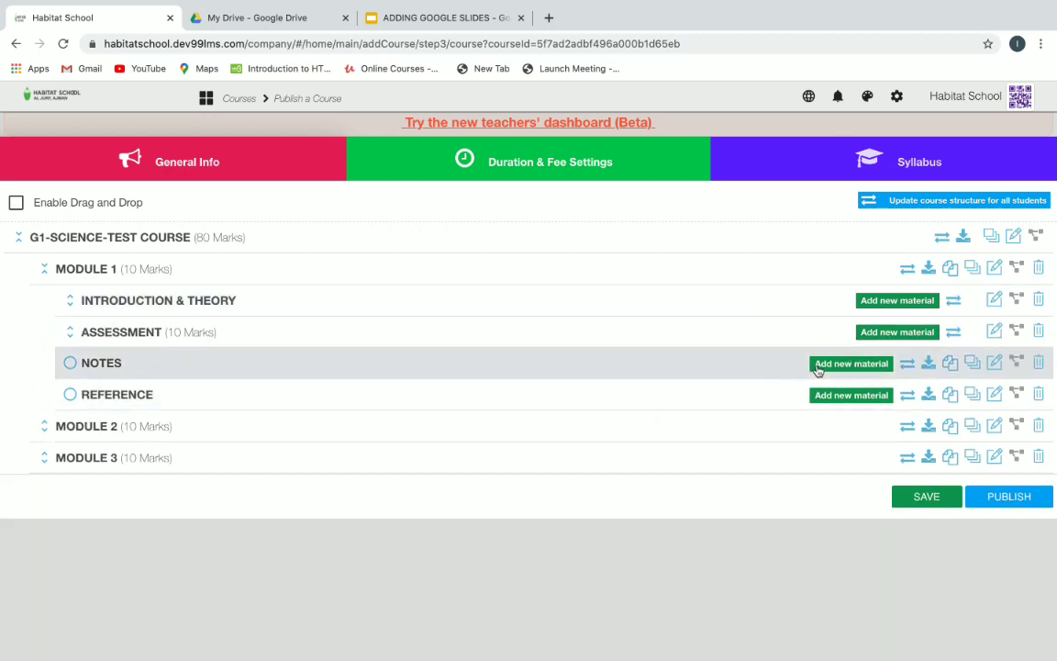
Import G1-SCI-M1-INTRO into Module 1's Notes, then collapse NOTES and MODULE 1
{"action": "left_click", "coordinate": [842, 364]}
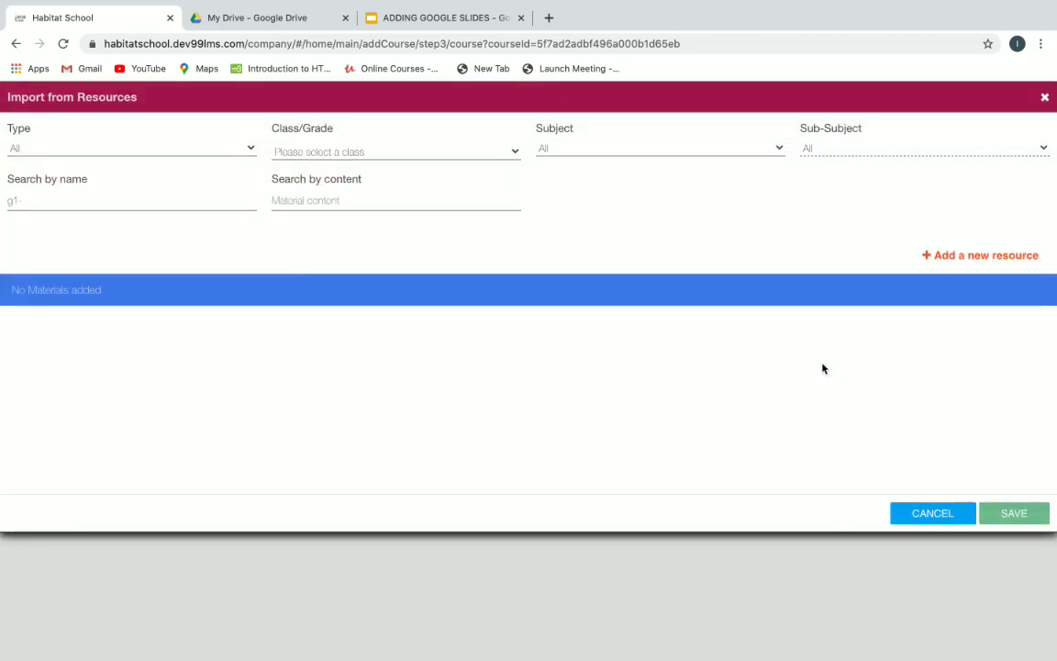
{"action": "left_click", "coordinate": [169, 207]}
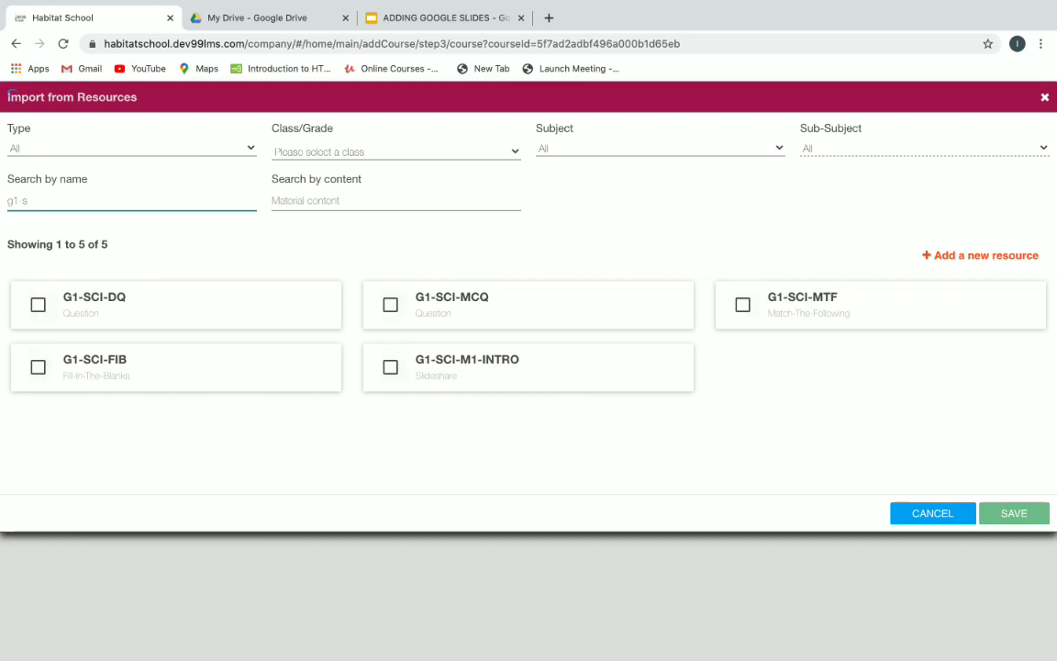
{"action": "left_click", "coordinate": [390, 367]}
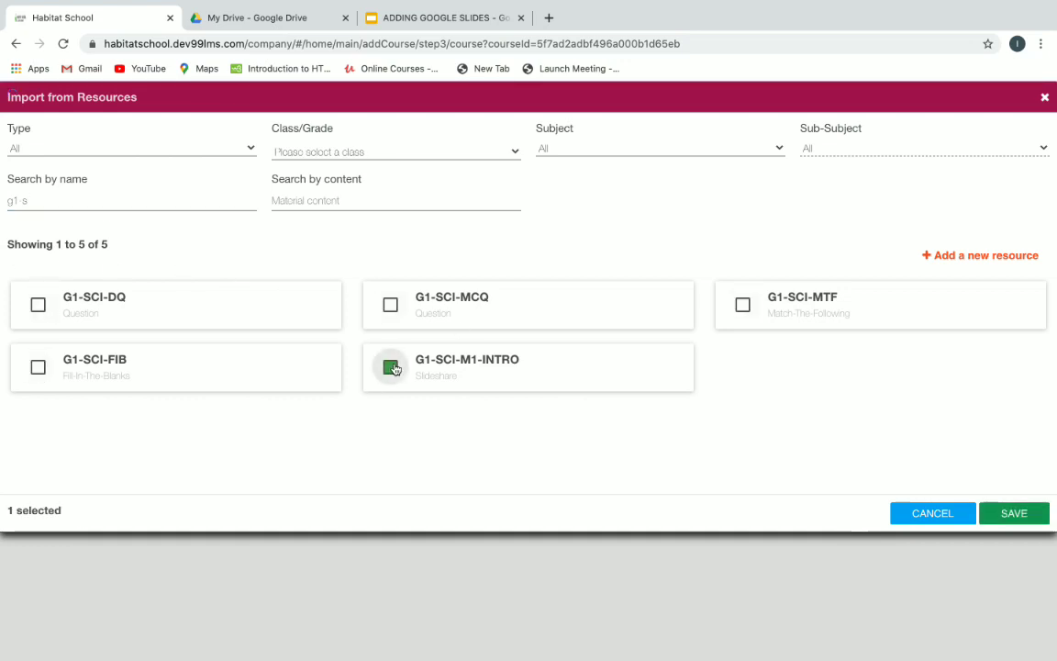
{"action": "left_click", "coordinate": [994, 512]}
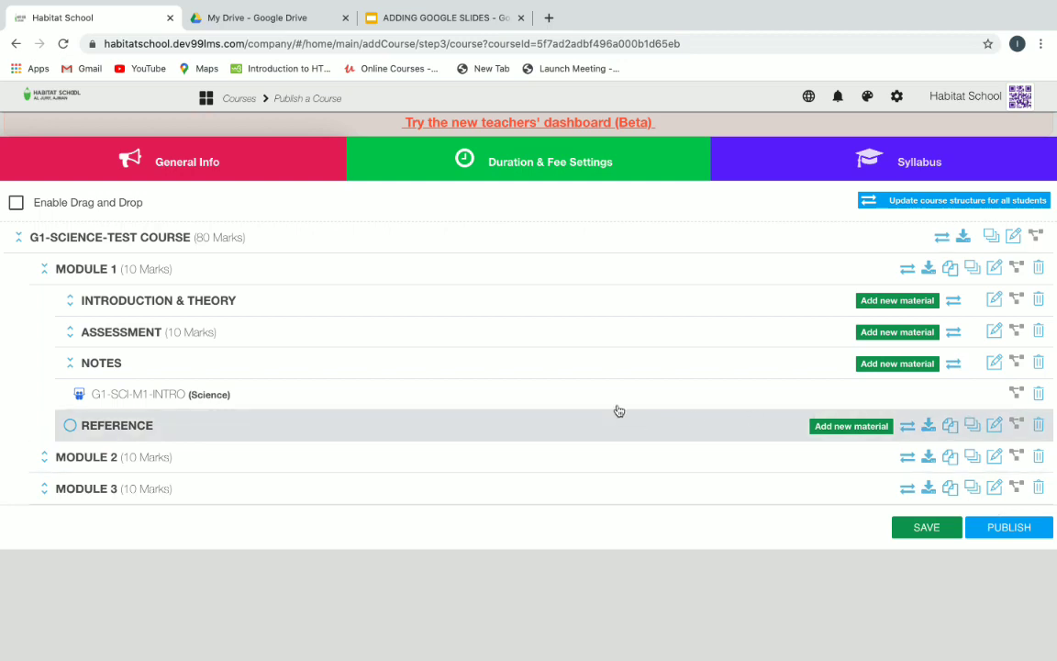
{"action": "left_click", "coordinate": [72, 365]}
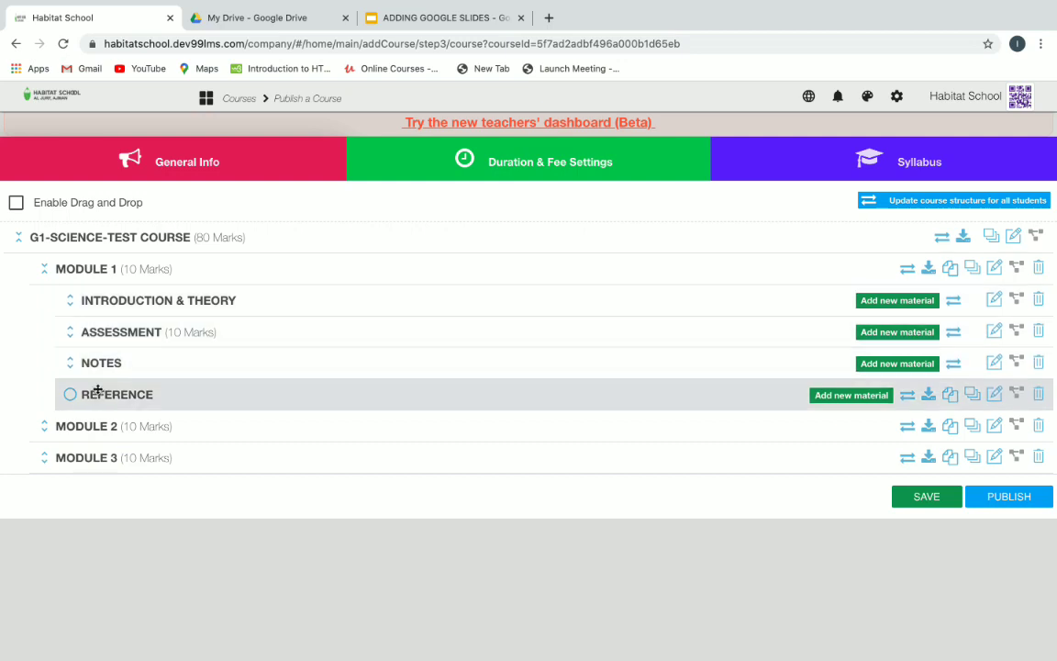
{"action": "left_click", "coordinate": [44, 272]}
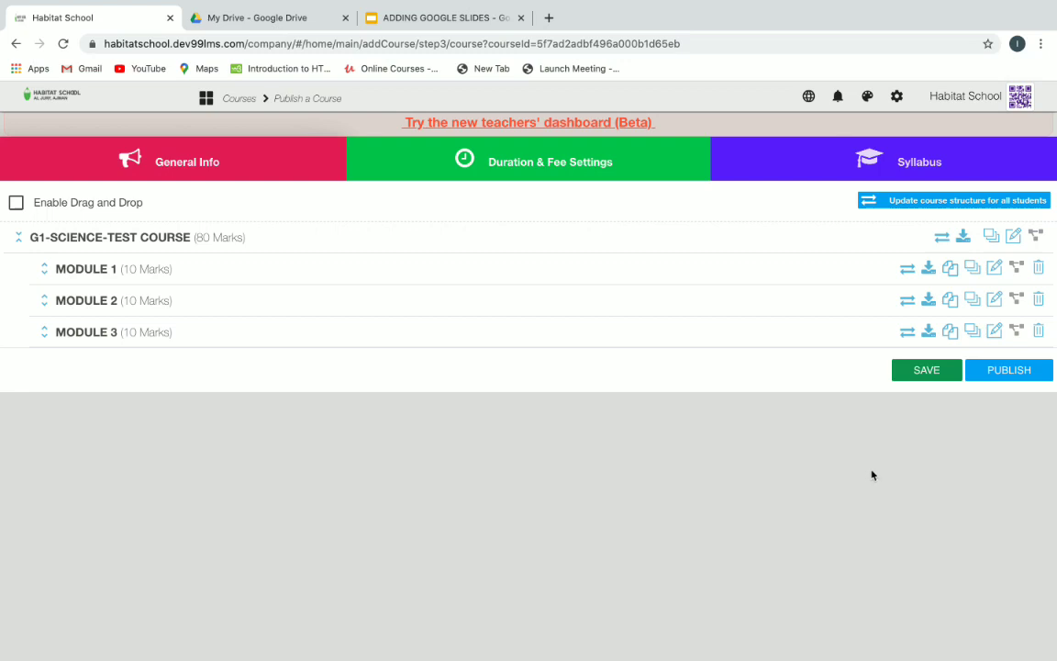
Save the course and push its structure, deleting missing resources and adding new content, to all students
{"action": "left_click", "coordinate": [998, 372]}
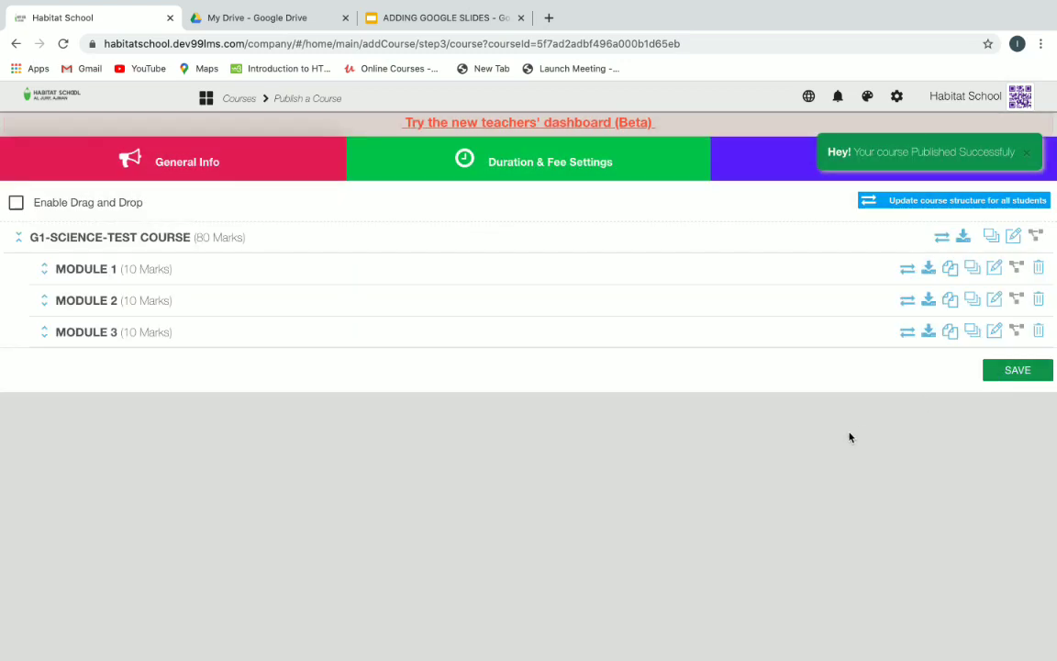
{"action": "left_click", "coordinate": [1007, 376]}
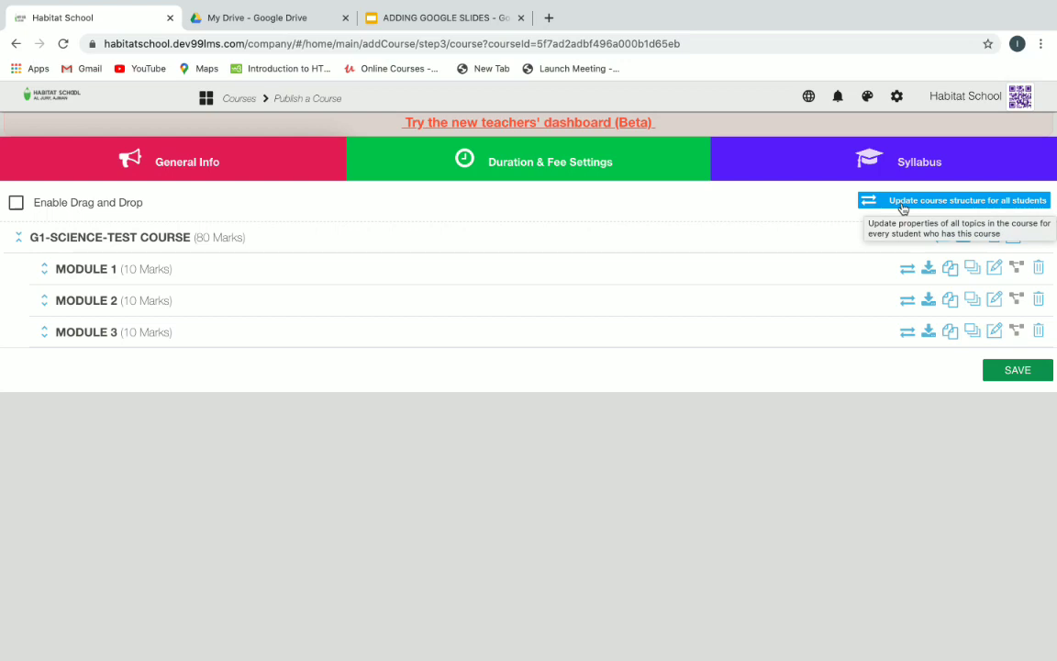
{"action": "left_click", "coordinate": [903, 208]}
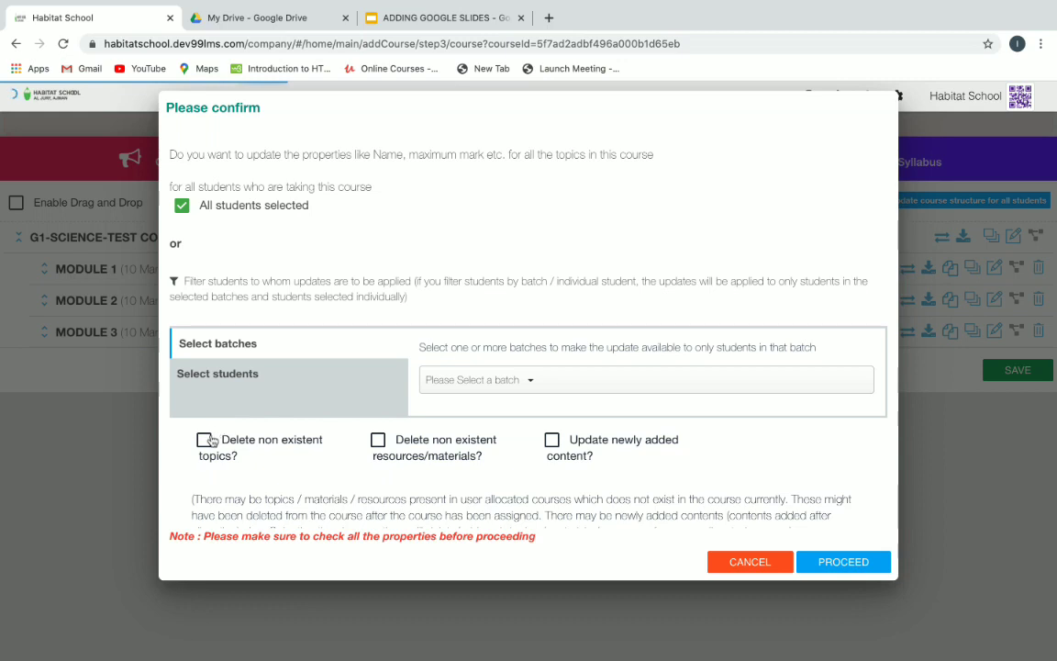
{"action": "left_click", "coordinate": [204, 443]}
{"action": "left_click", "coordinate": [377, 441]}
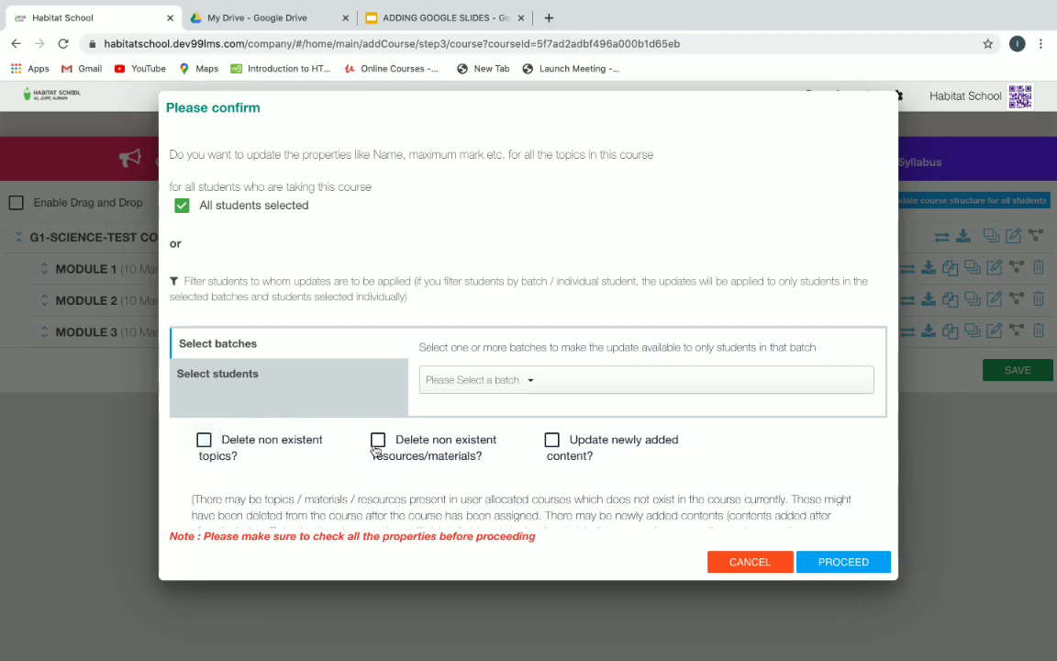
{"action": "left_click", "coordinate": [562, 444]}
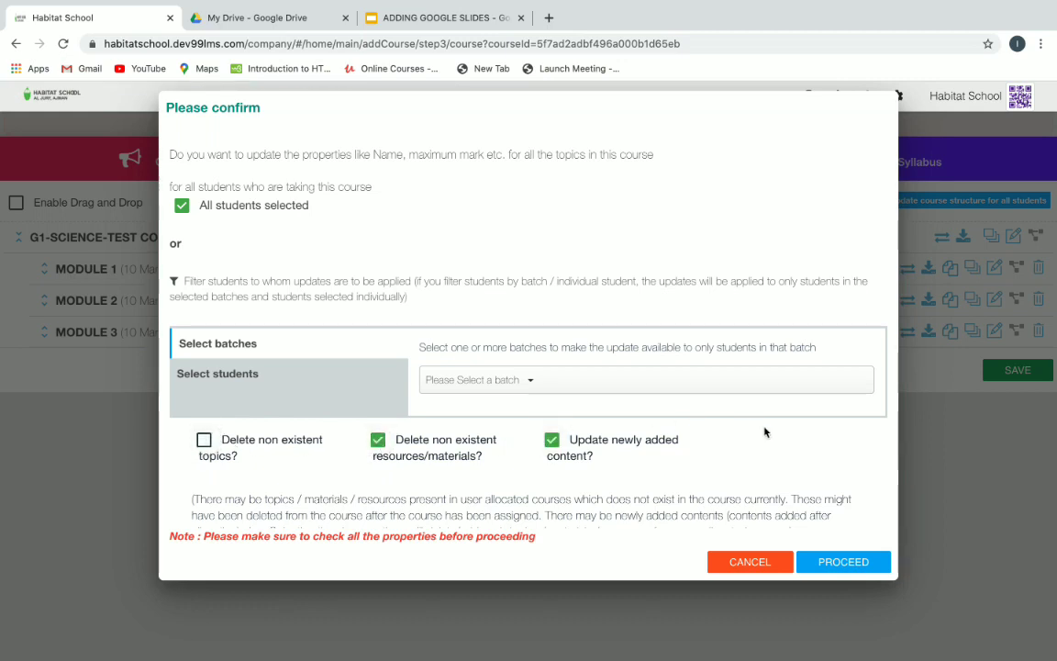
{"action": "left_click", "coordinate": [838, 563]}
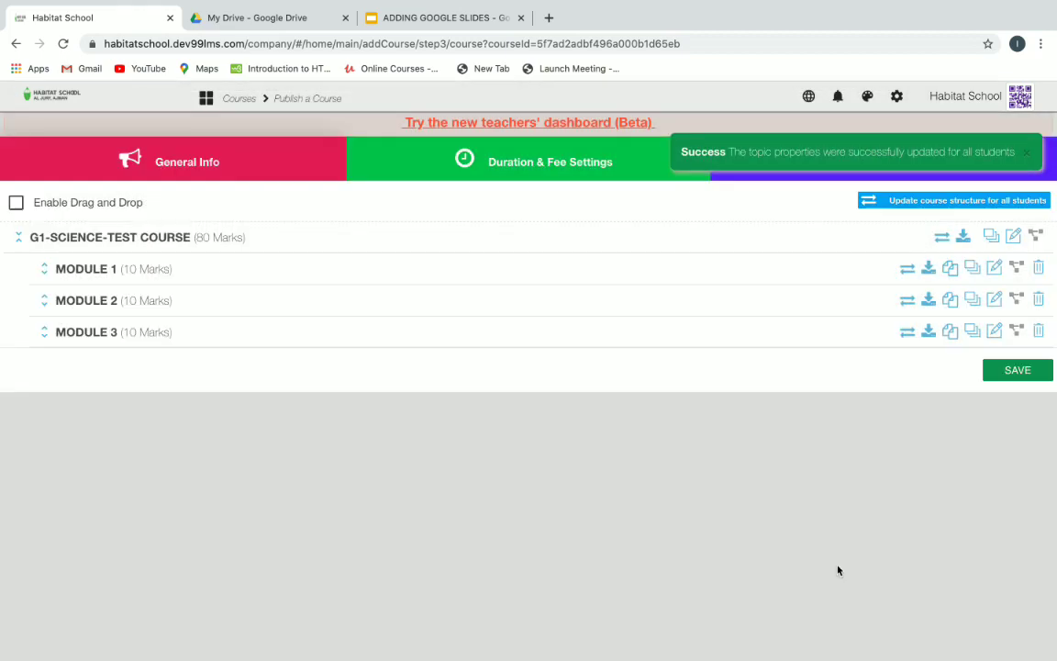
Open the published G1-SCIENCE-TEST COURSE in view mode from Manage Published Courses
{"action": "left_click", "coordinate": [206, 101]}
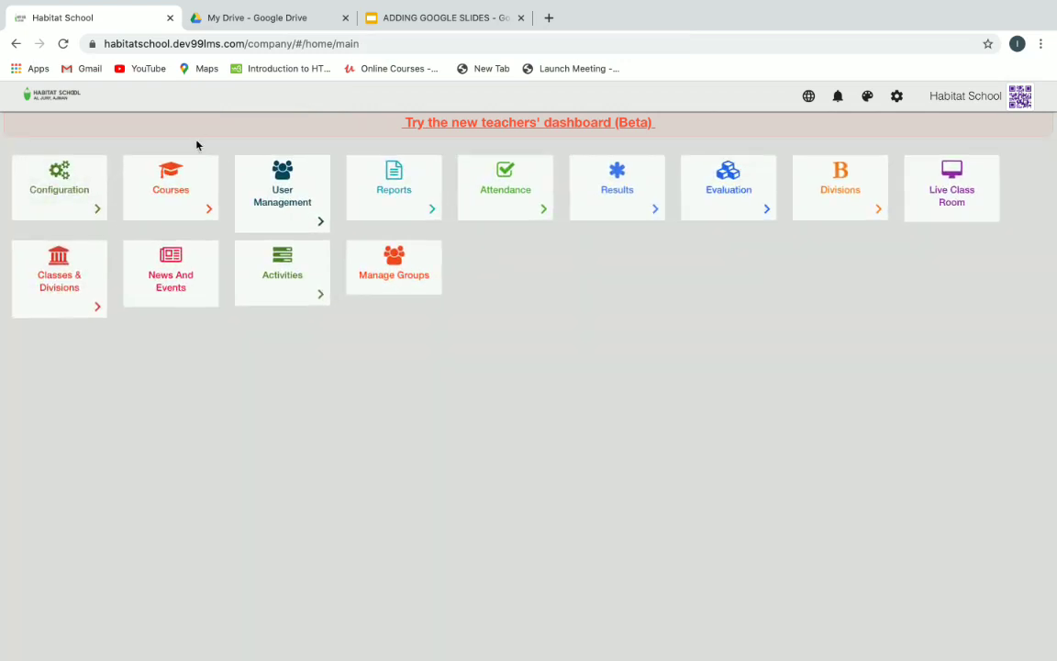
{"action": "left_click", "coordinate": [199, 188]}
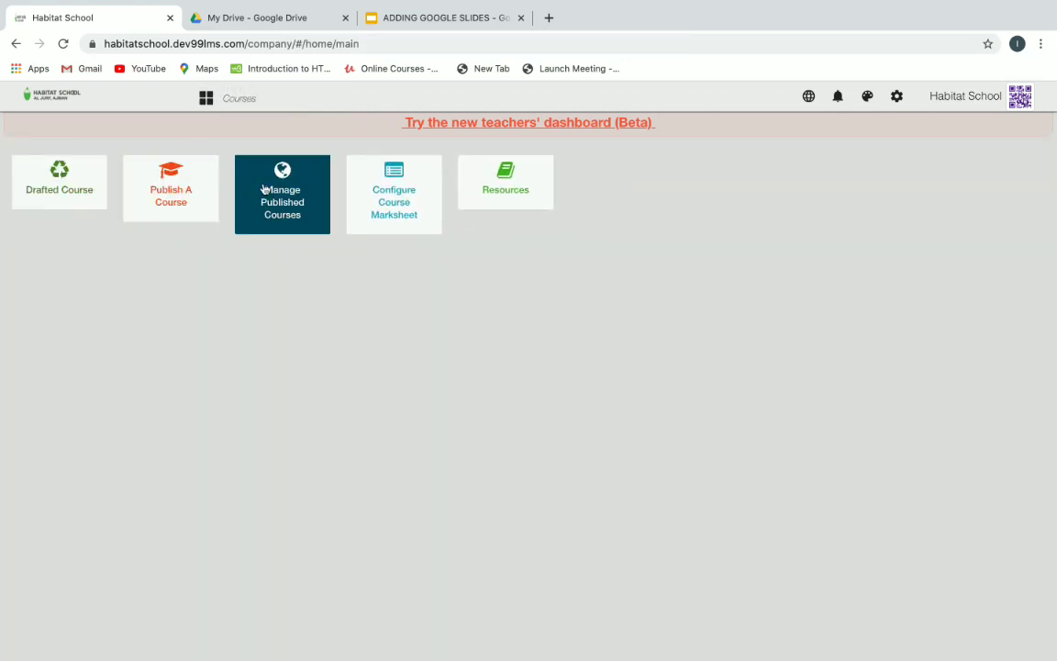
{"action": "left_click", "coordinate": [270, 190]}
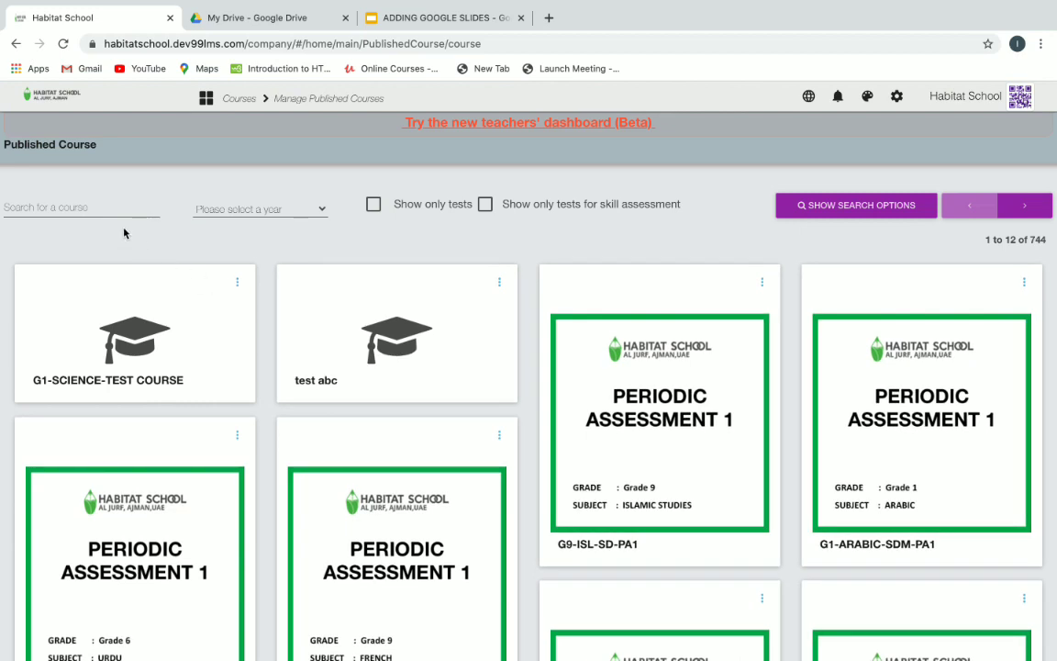
{"action": "left_click", "coordinate": [237, 282]}
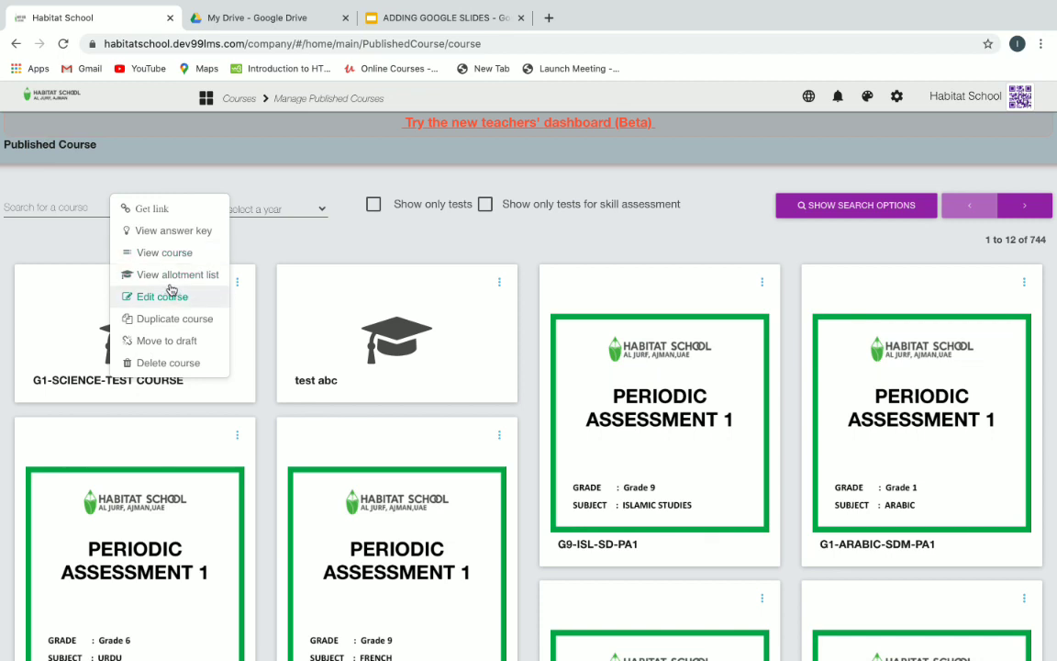
{"action": "left_click", "coordinate": [165, 253]}
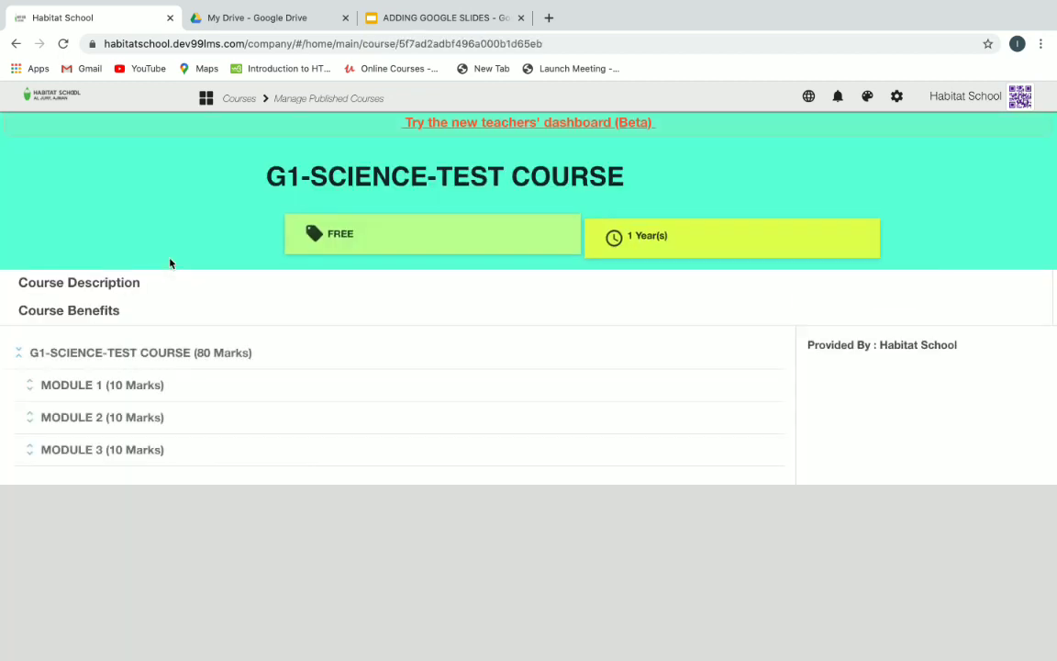
Expand Module 1, preview the G1-SCI-M1-INTRO slideshow, then expand the Assessment section
{"action": "left_click", "coordinate": [89, 386]}
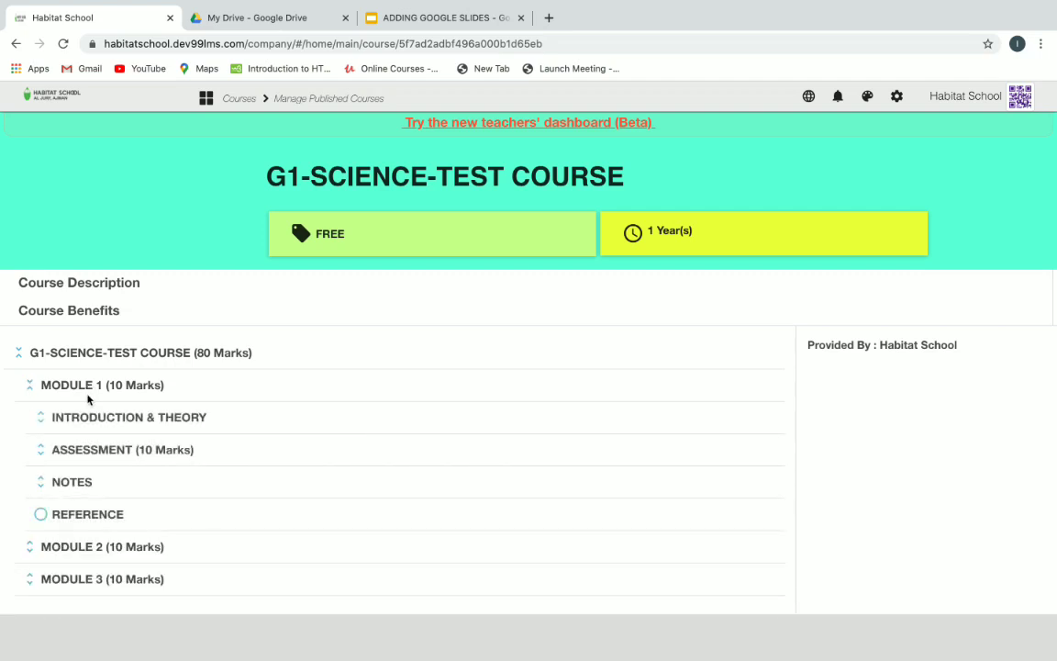
{"action": "left_click", "coordinate": [92, 418]}
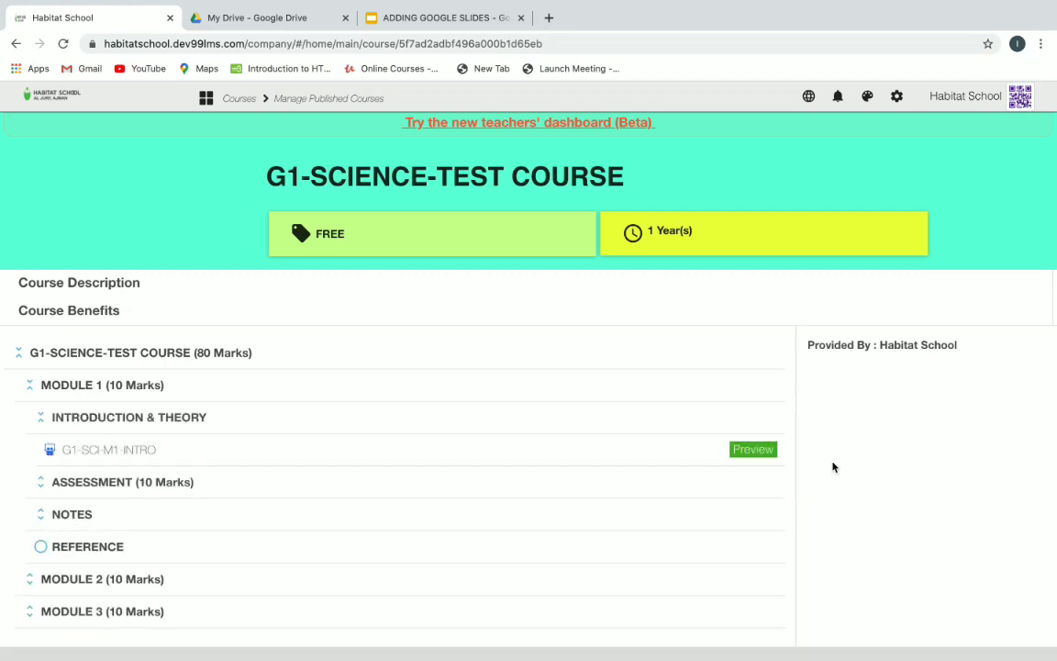
{"action": "left_click", "coordinate": [740, 452]}
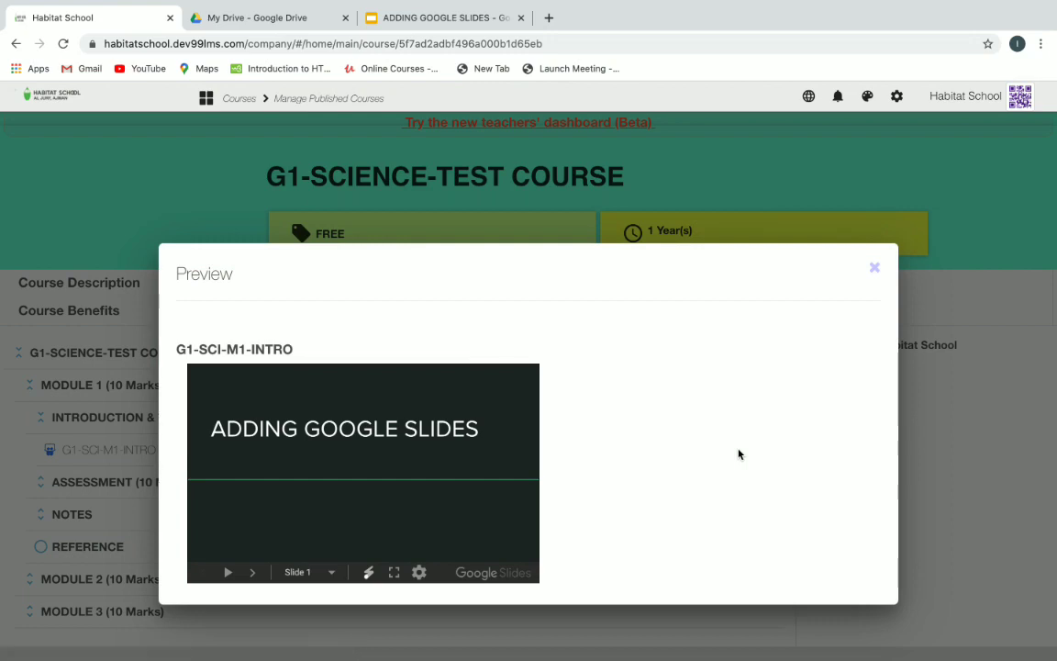
{"action": "left_click", "coordinate": [874, 269]}
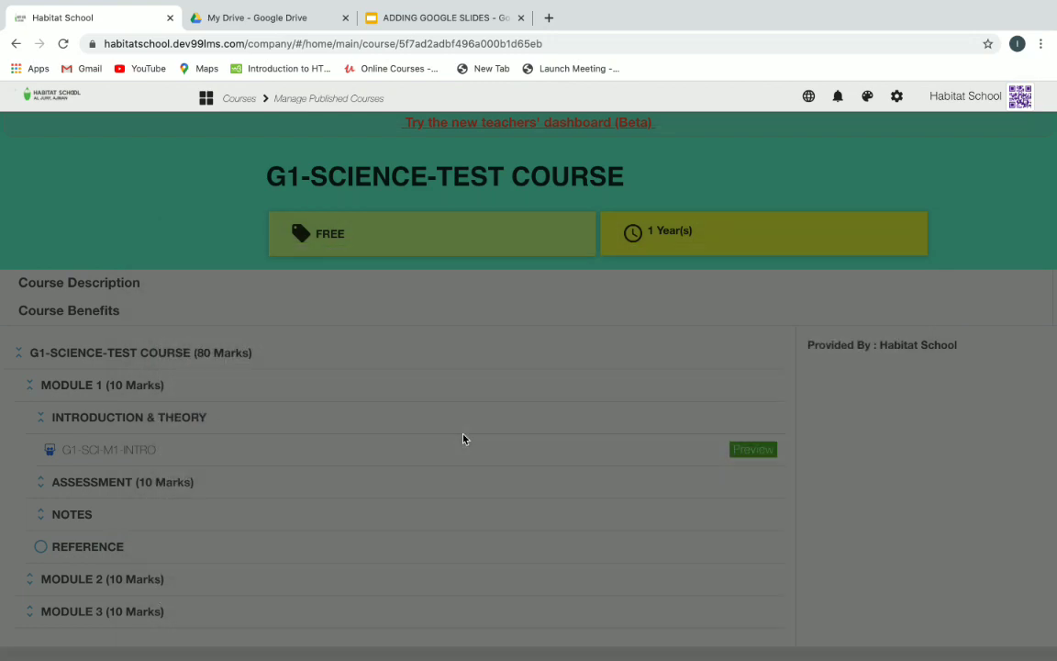
{"action": "scroll", "coordinate": [465, 438], "scroll_direction": "down", "scroll_amount": 1}
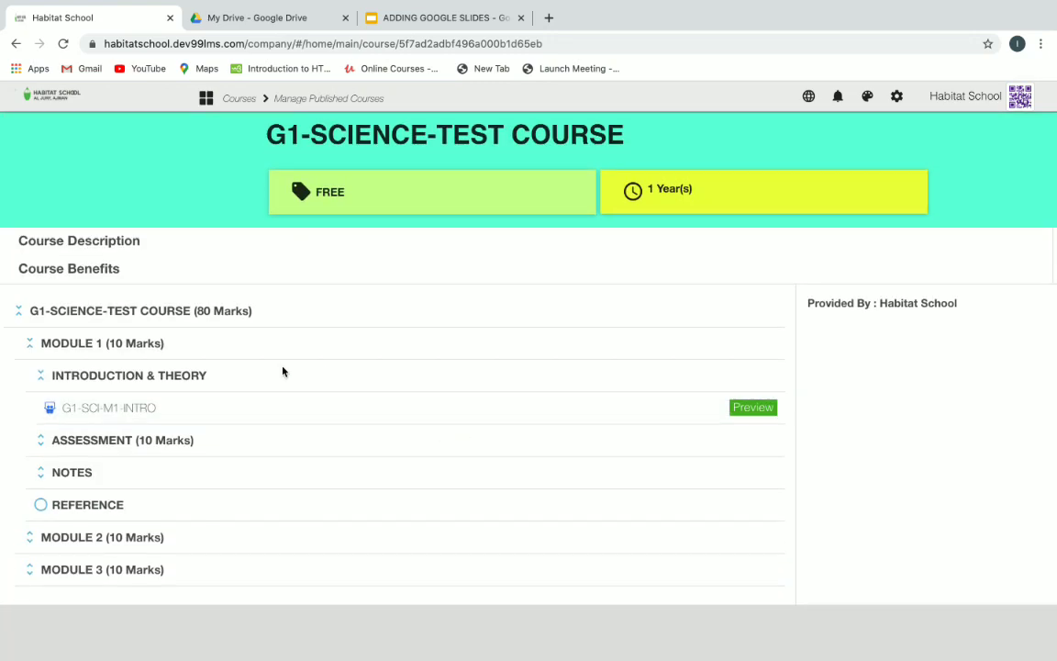
{"action": "scroll", "coordinate": [240, 383], "scroll_direction": "up", "scroll_amount": 1}
{"action": "left_click", "coordinate": [78, 482]}
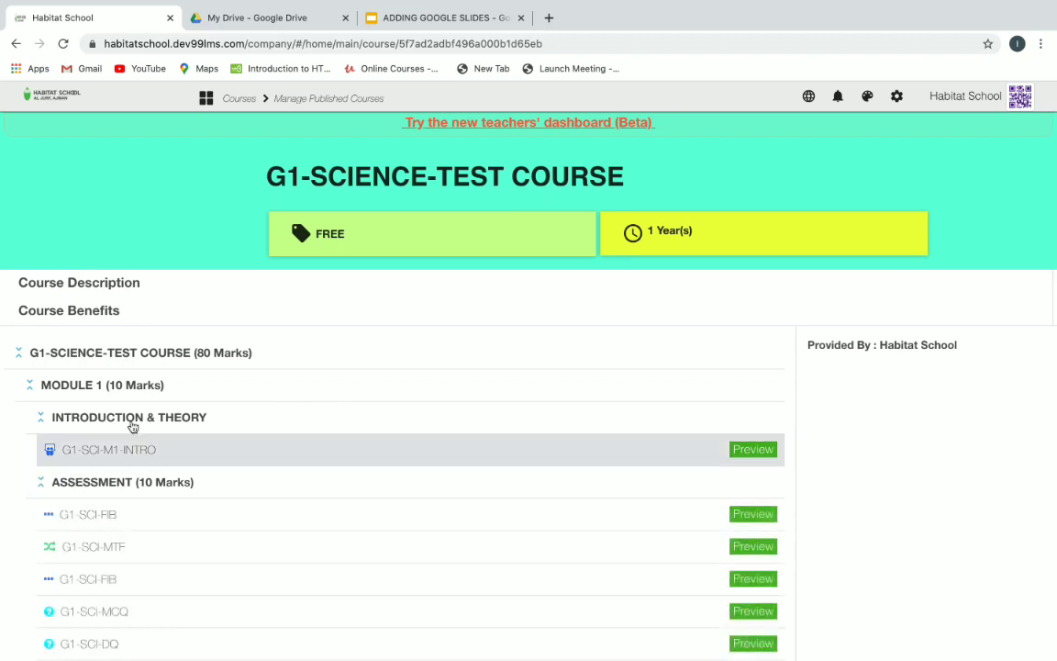
Open G1-SCIENCE-TEST COURSE for editing, check its Syllabus, then return to the dashboard
{"action": "left_click", "coordinate": [205, 98]}
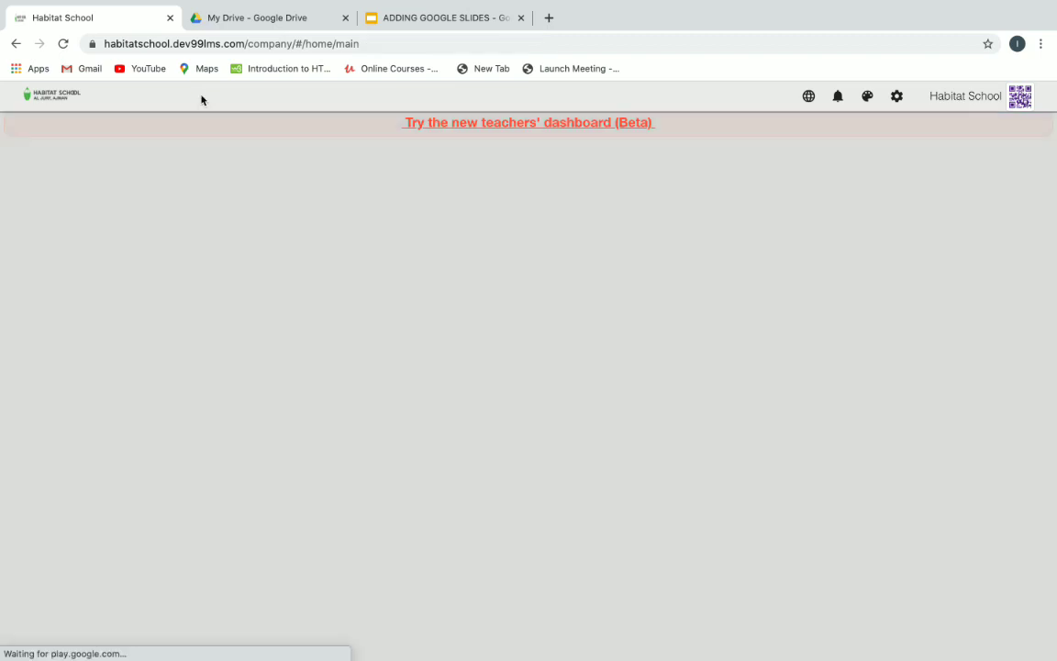
{"action": "left_click", "coordinate": [179, 184]}
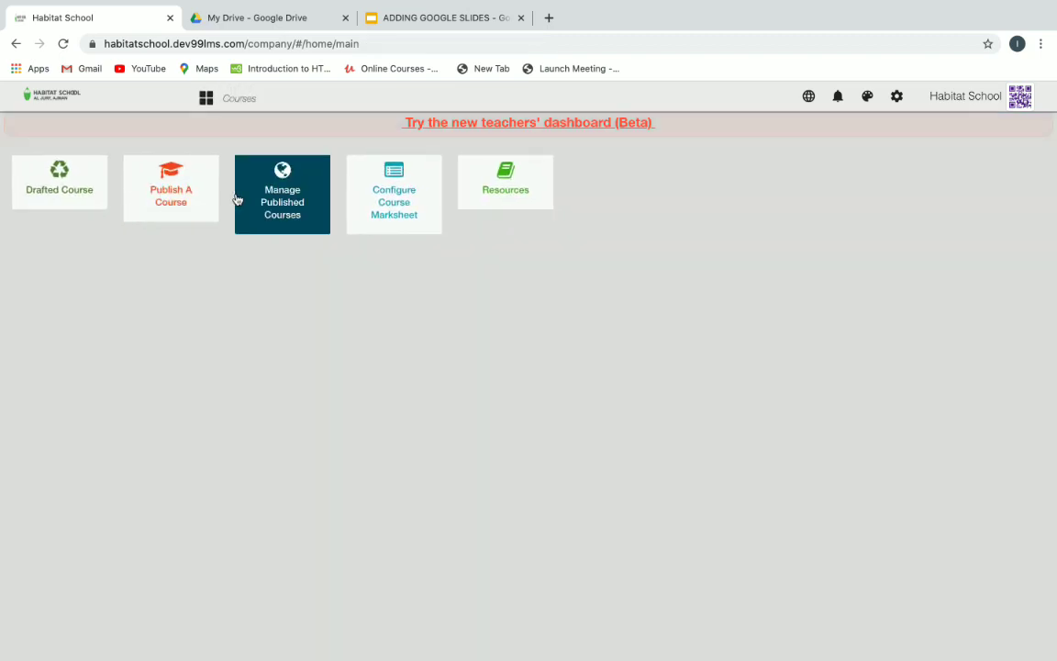
{"action": "left_click", "coordinate": [246, 199]}
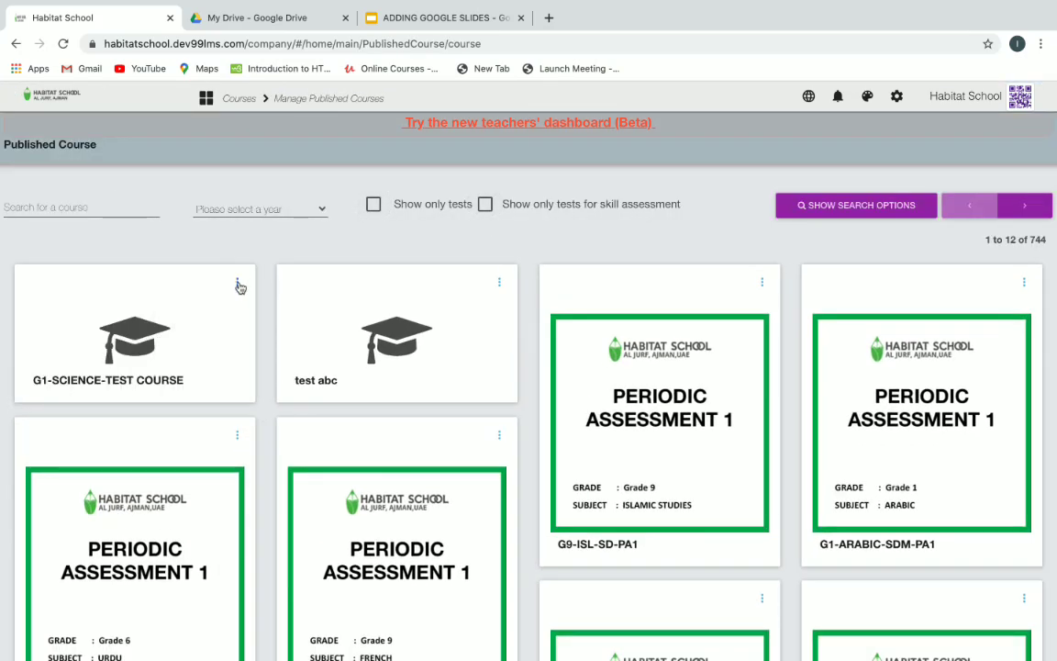
{"action": "left_click", "coordinate": [238, 283]}
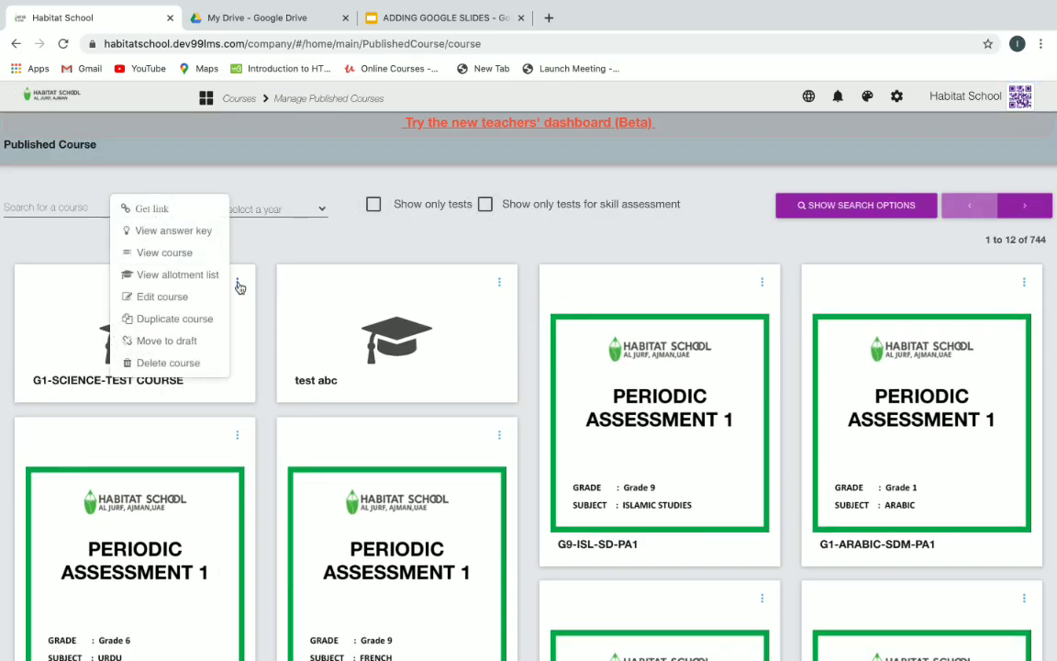
{"action": "left_click", "coordinate": [168, 297]}
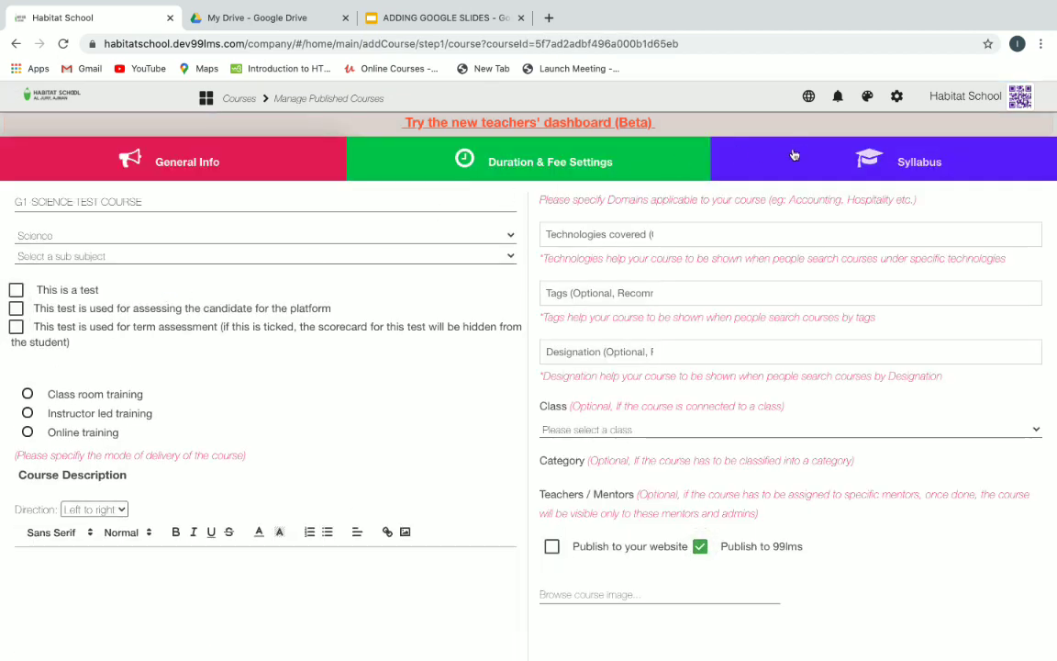
{"action": "left_click", "coordinate": [715, 138]}
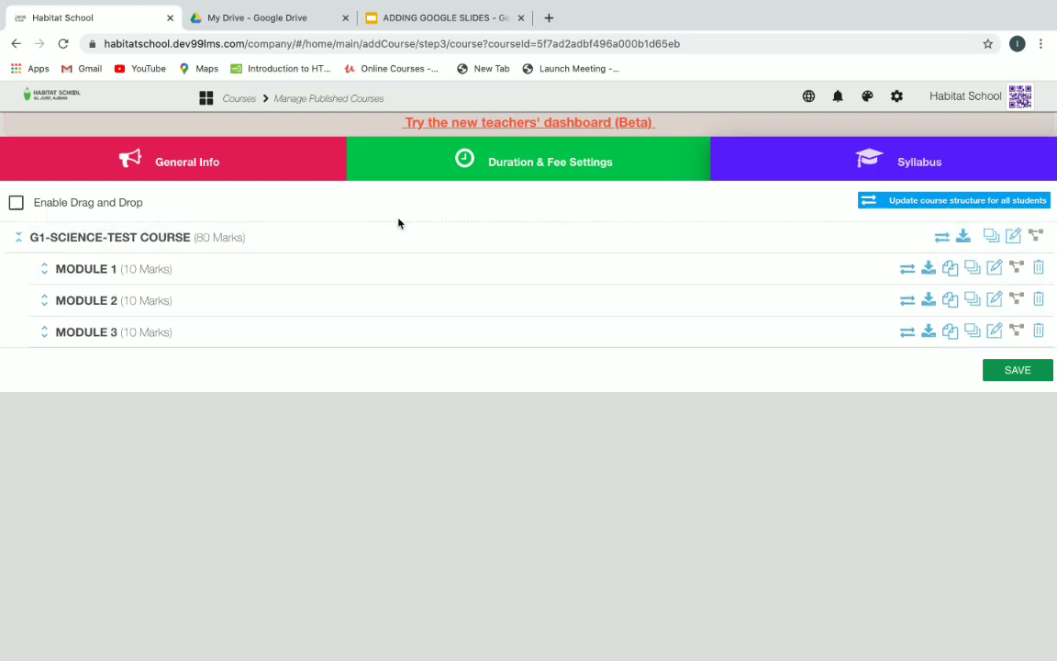
{"action": "left_click", "coordinate": [206, 99]}
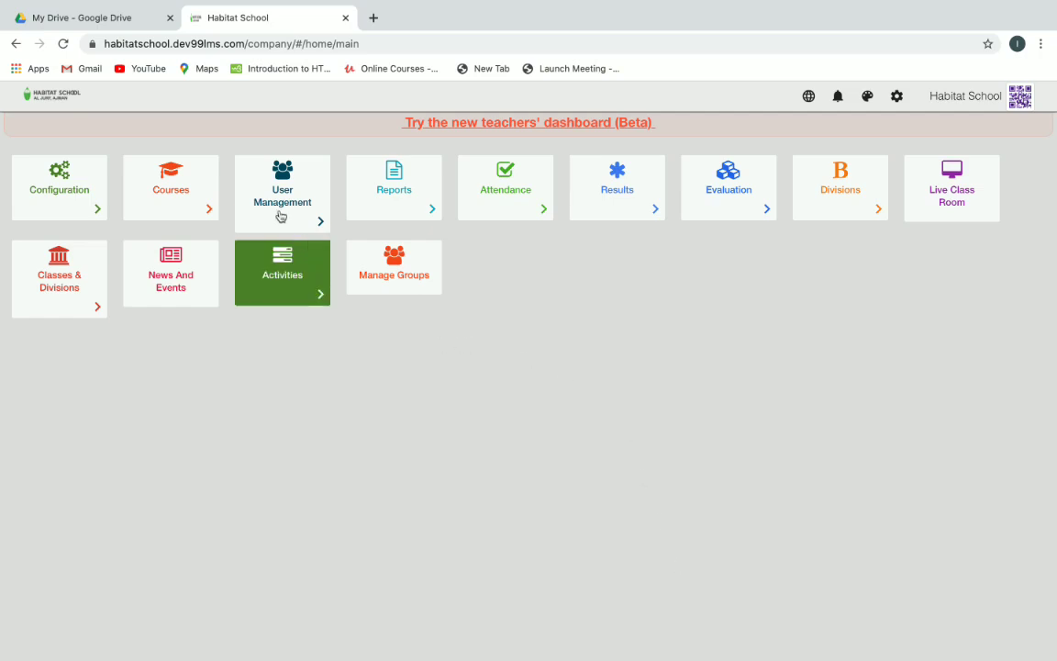
Open the Resources library filtered to Class/Grade 1 and Subject Science
{"action": "left_click", "coordinate": [179, 175]}
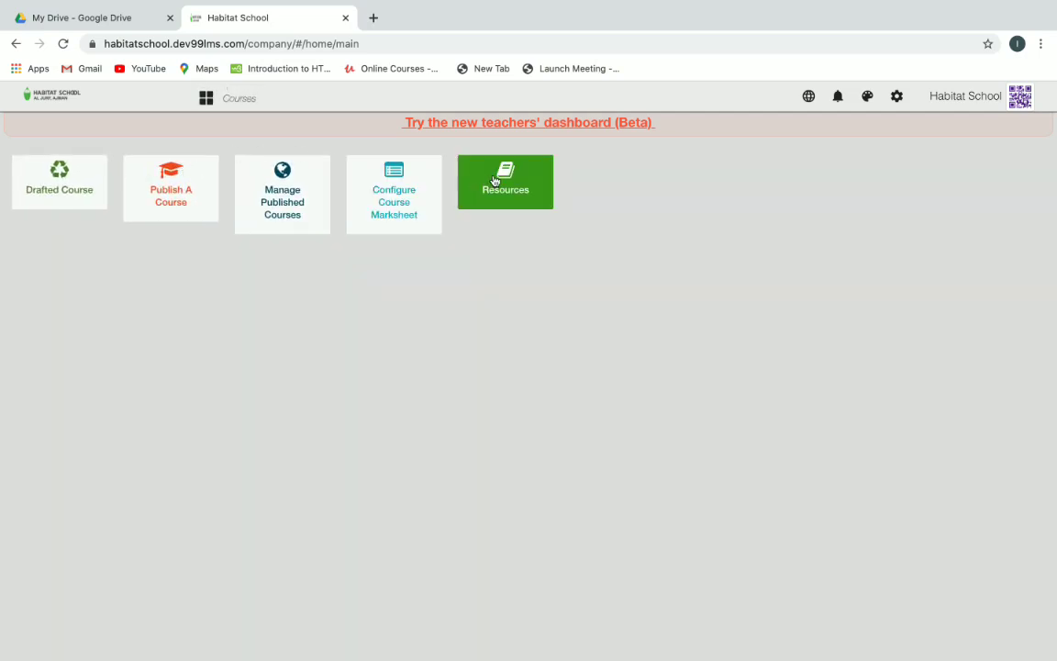
{"action": "left_click", "coordinate": [521, 185]}
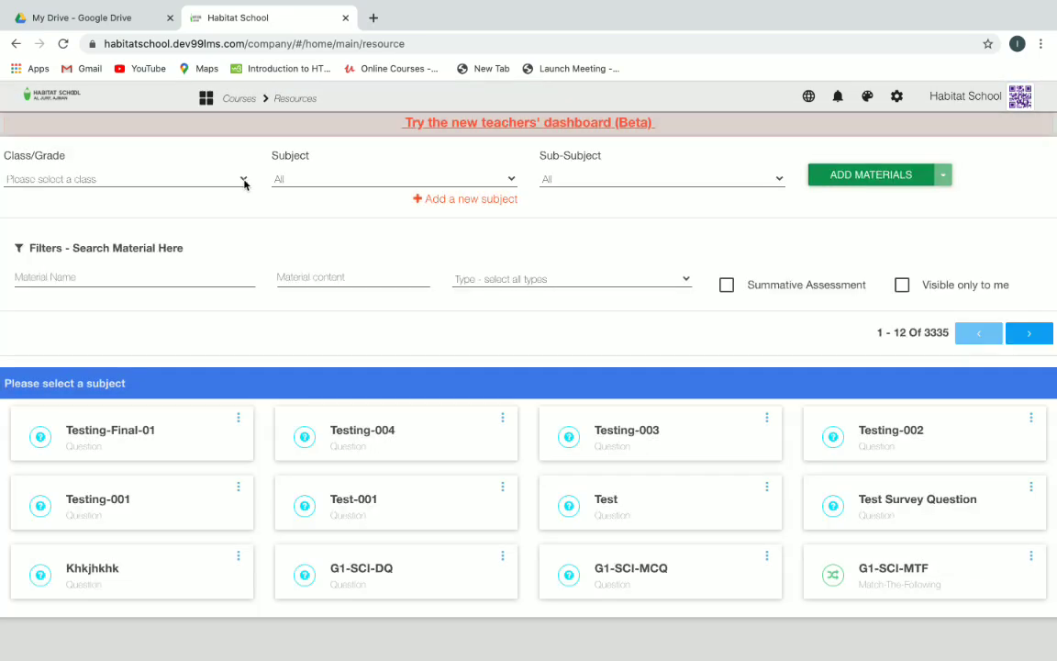
{"action": "left_click", "coordinate": [244, 179]}
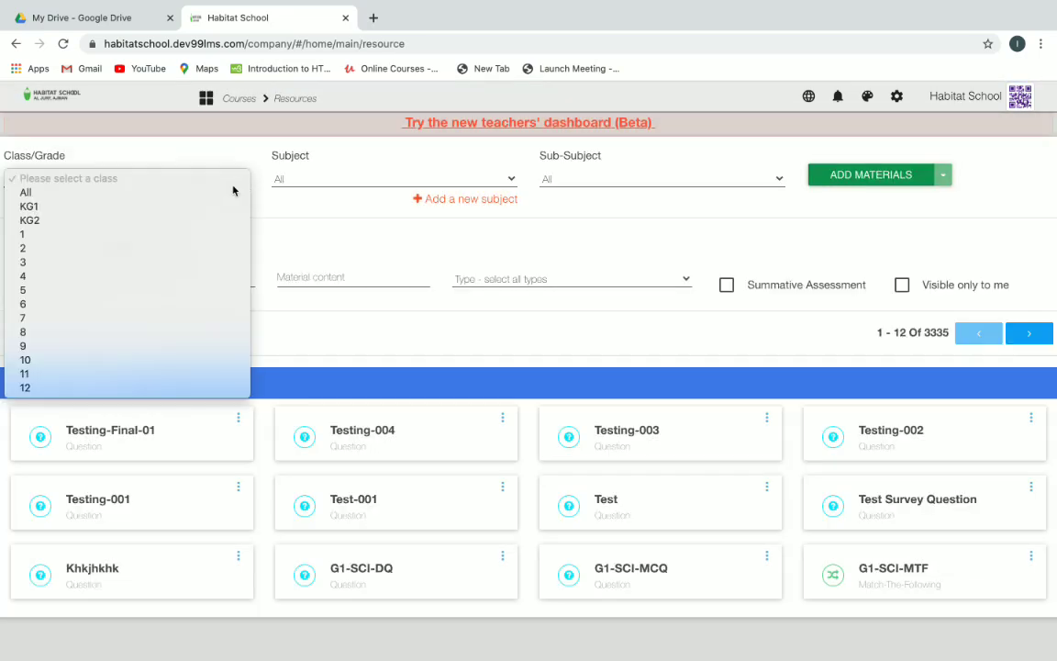
{"action": "left_click", "coordinate": [311, 187]}
{"action": "left_click", "coordinate": [310, 187]}
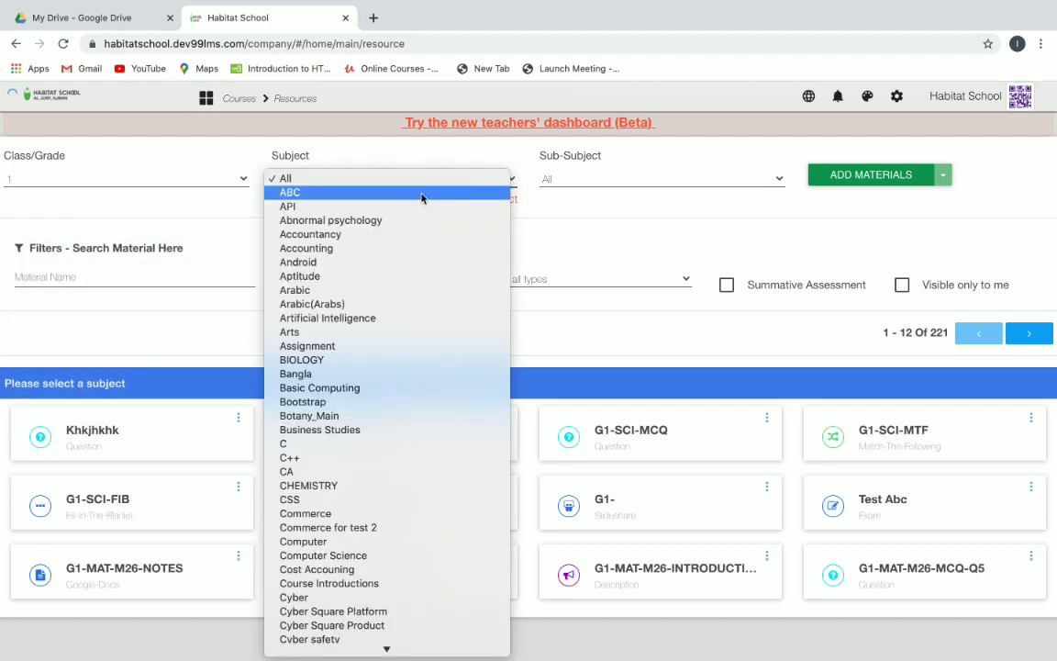
{"action": "type", "text": "sci"}
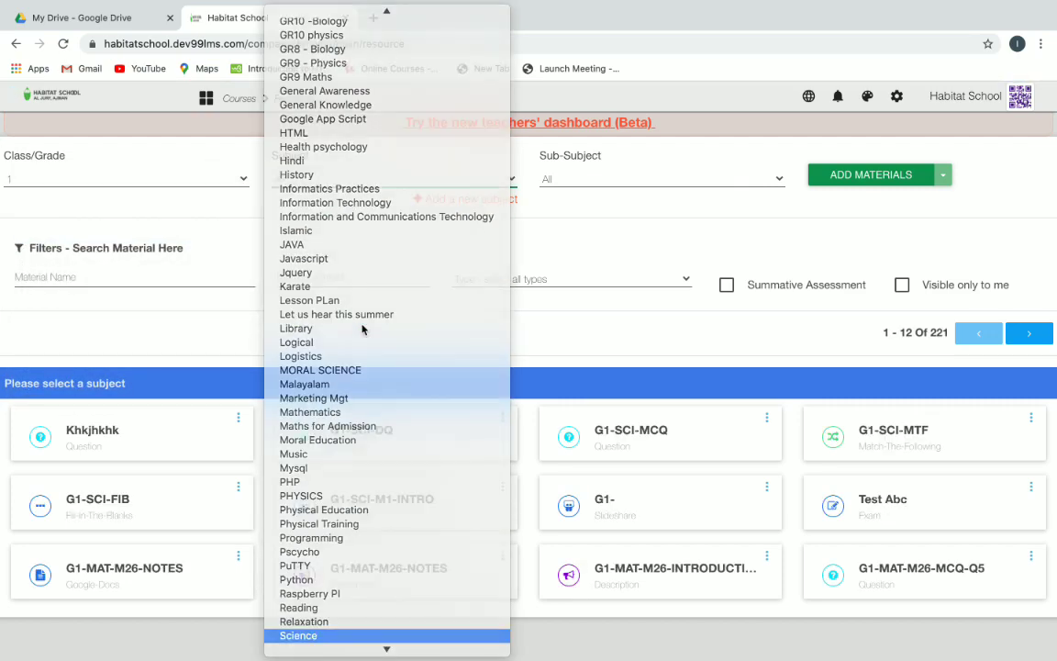
{"action": "key", "text": "Return"}
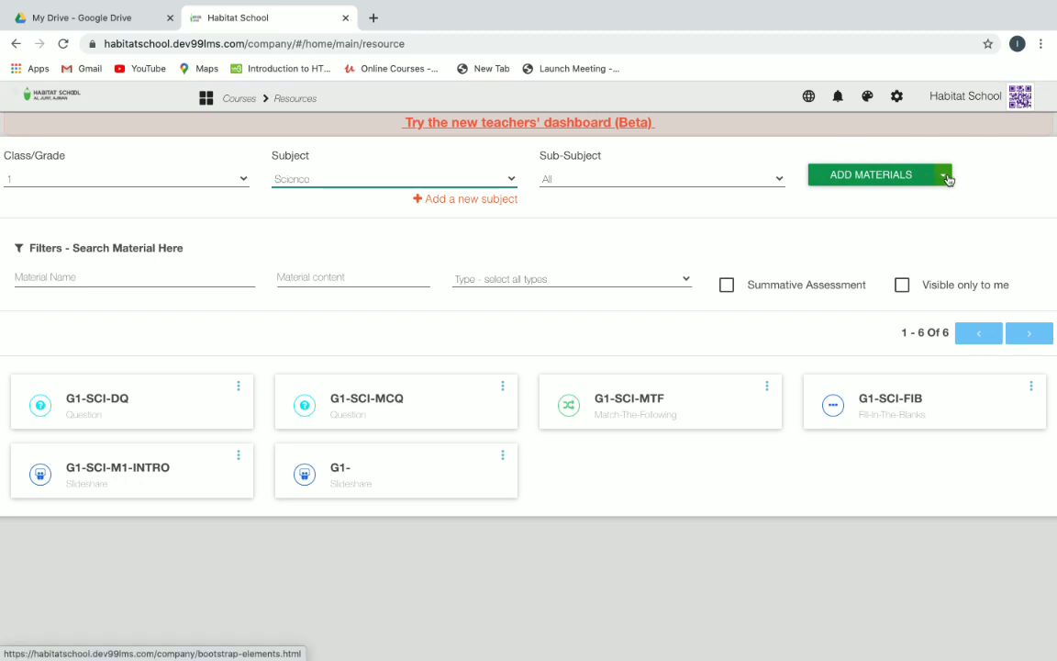
Show the ADD MATERIALS list of material types
{"action": "left_click", "coordinate": [942, 174]}
{"action": "scroll", "coordinate": [939, 225], "scroll_direction": "down", "scroll_amount": 5}
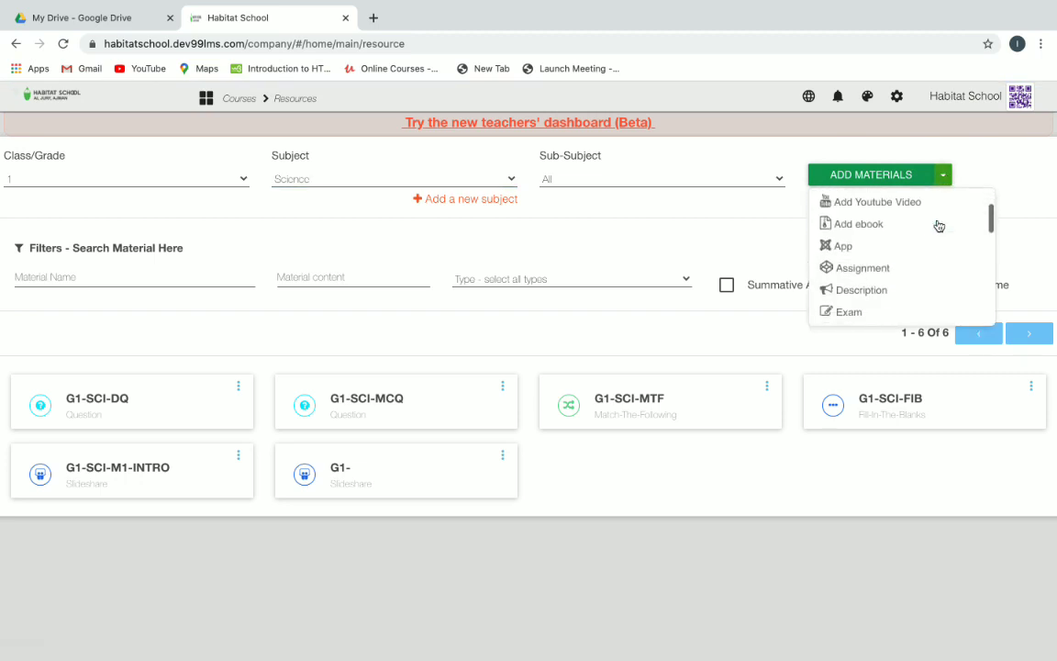
{"action": "scroll", "coordinate": [938, 225], "scroll_direction": "down", "scroll_amount": 2}
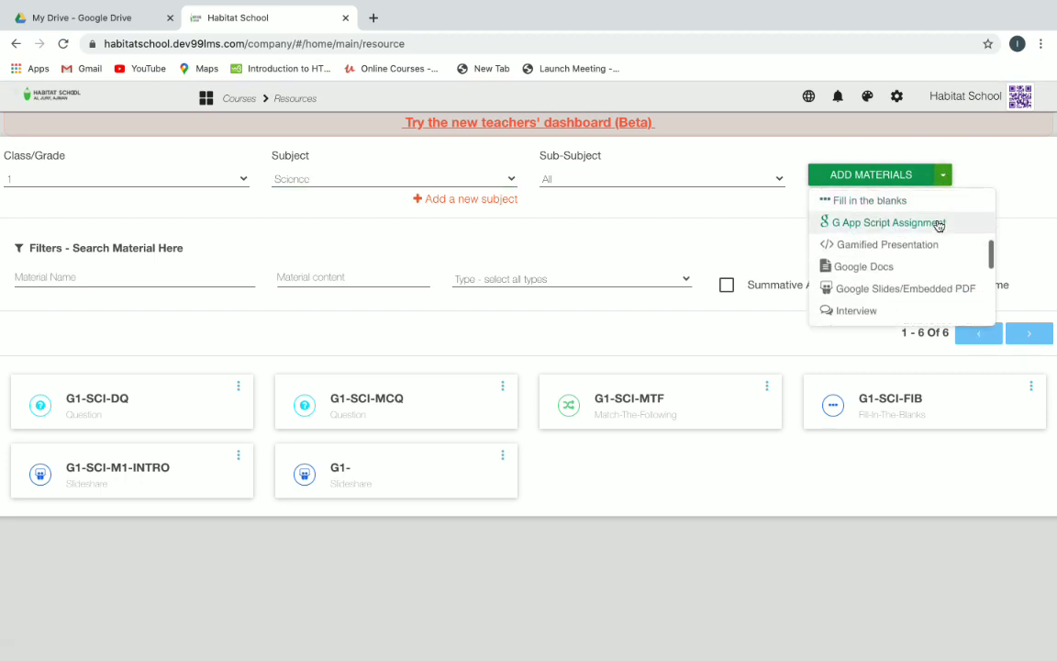
Start a new Google Docs material and begin entering the title G1-SCI-M1-NOTE
{"action": "left_click", "coordinate": [872, 267]}
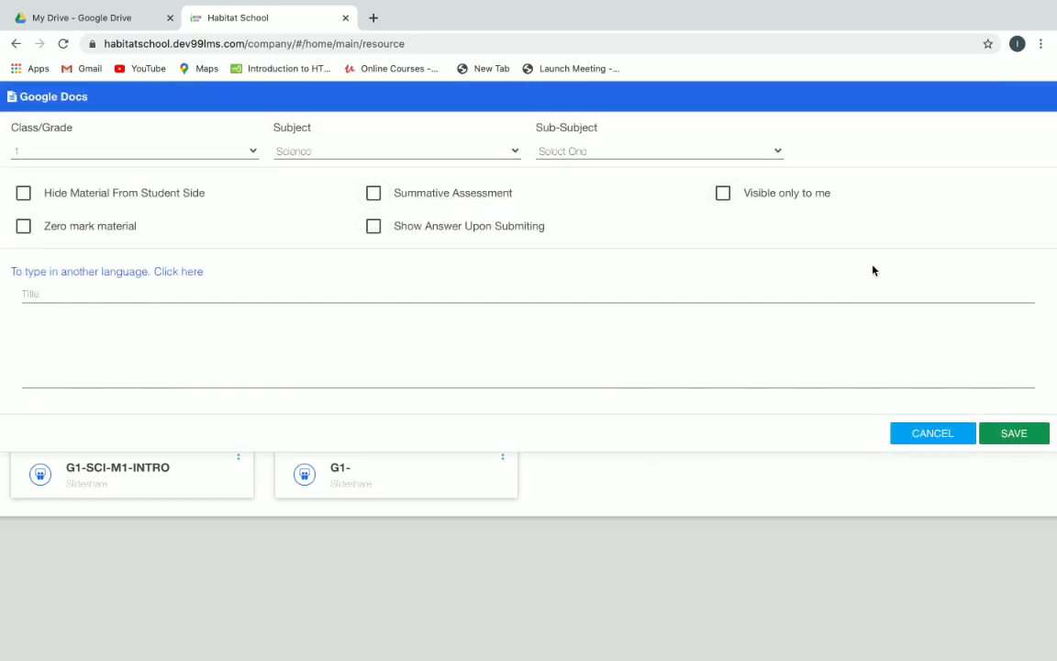
{"action": "left_click", "coordinate": [152, 292]}
{"action": "type", "text": "G1-SCI-M1-NOTES"}
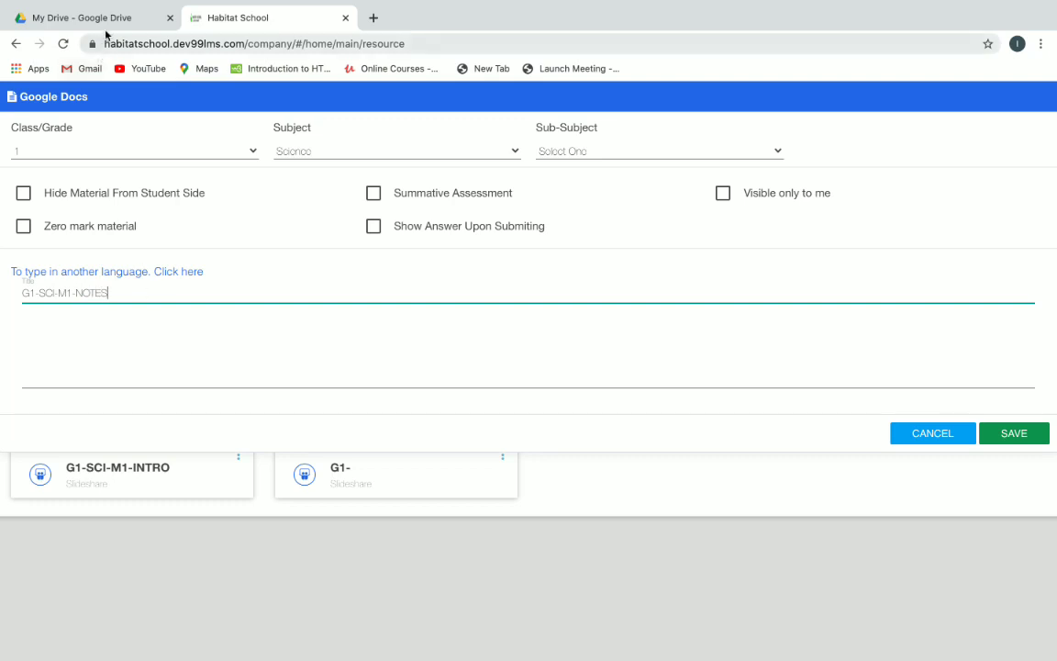
Open G1-SCI-M1-Notes from Google Drive, copy its web address, and return to Habitat School
{"action": "left_click", "coordinate": [119, 18]}
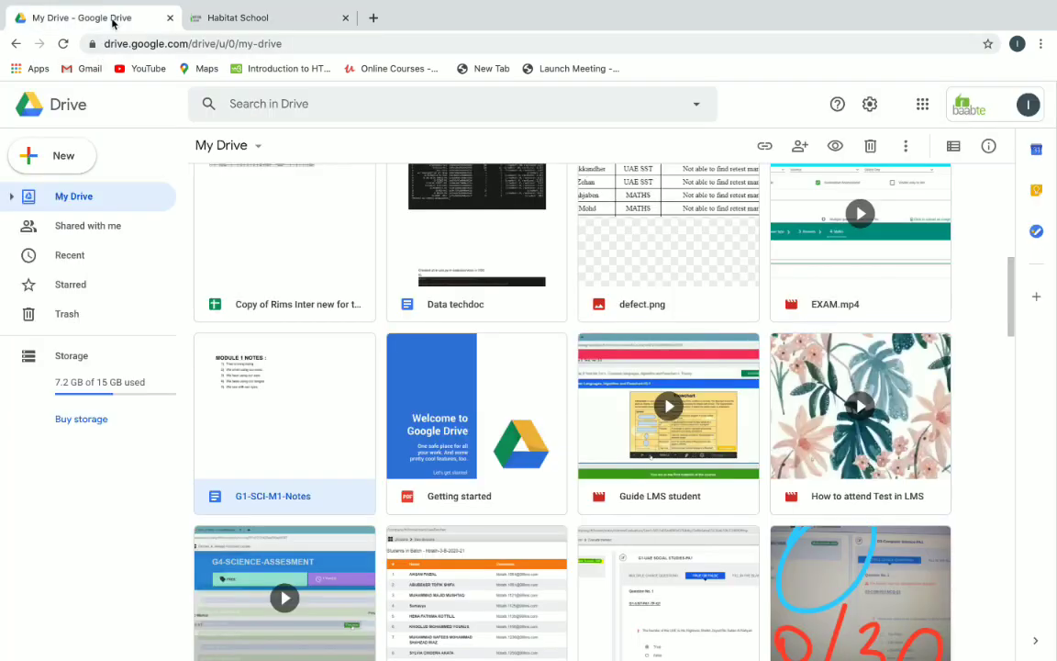
{"action": "double_click", "coordinate": [270, 375]}
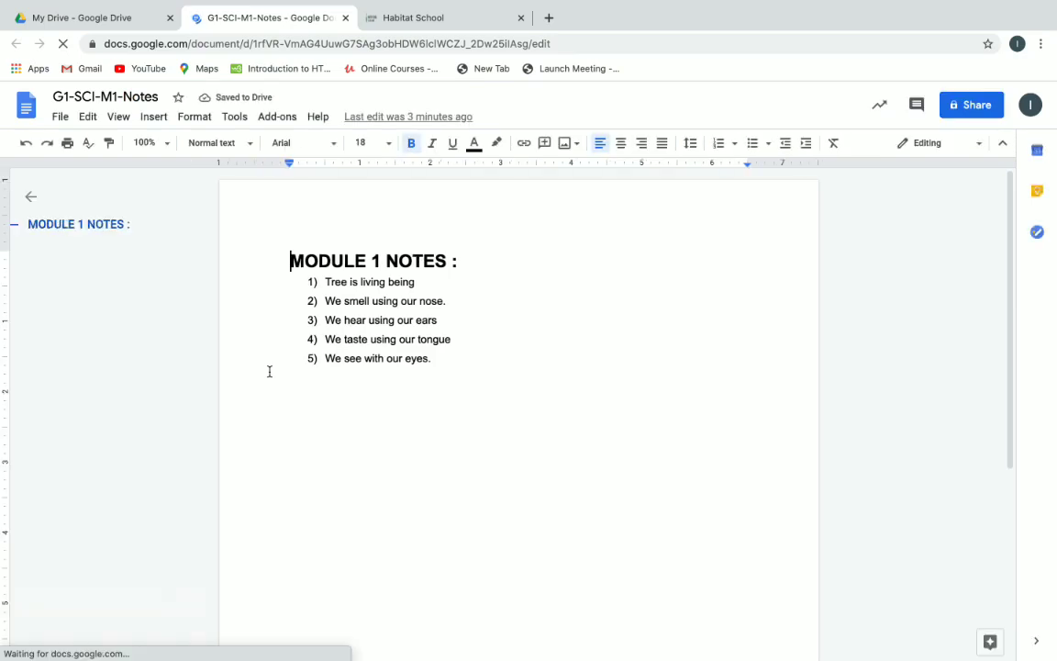
{"action": "left_click", "coordinate": [59, 116]}
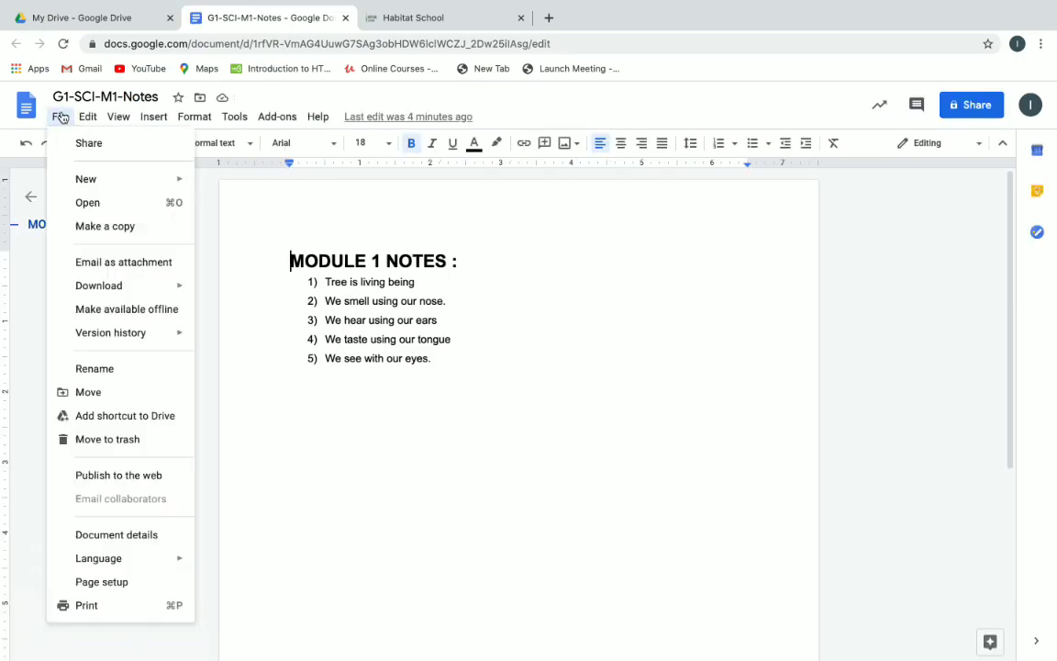
{"action": "mouse_move", "coordinate": [87, 117]}
{"action": "left_click", "coordinate": [386, 263]}
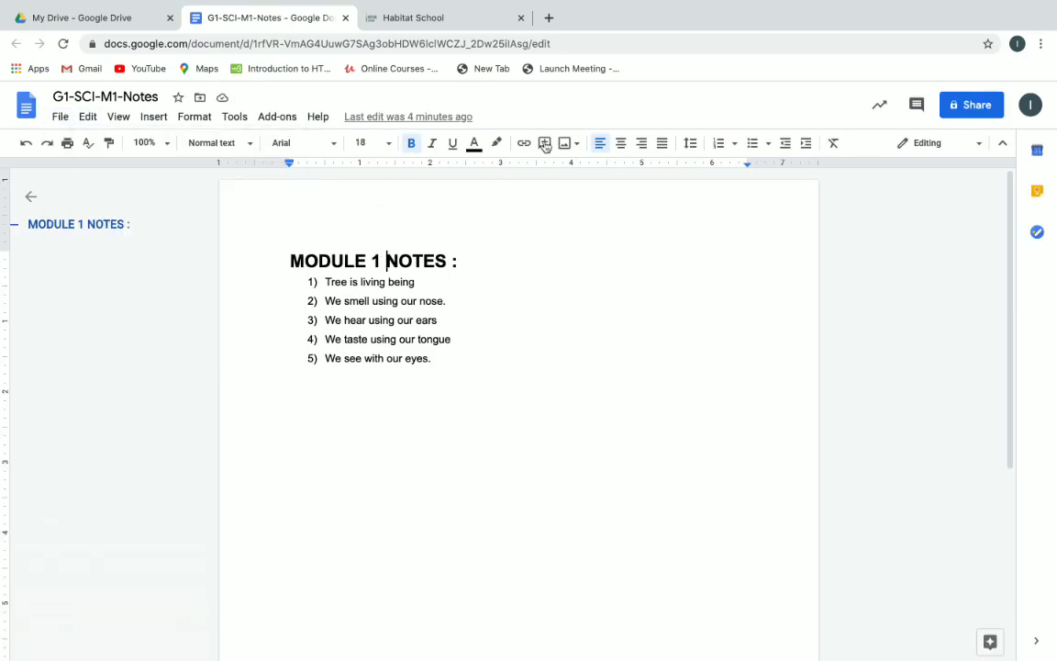
{"action": "left_click", "coordinate": [580, 43]}
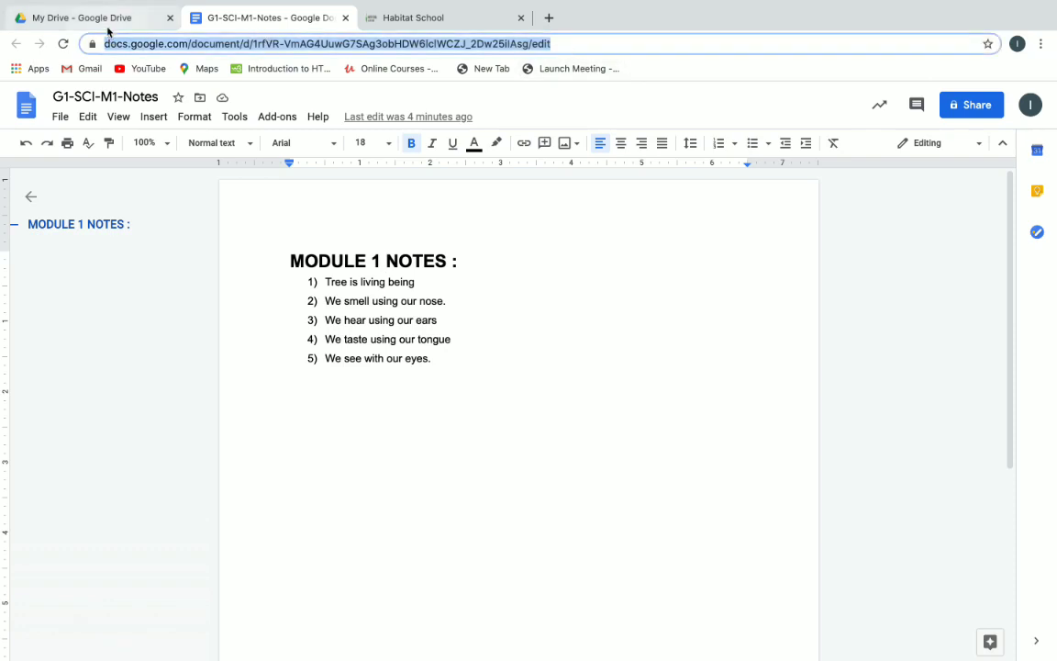
{"action": "left_click", "coordinate": [394, 17]}
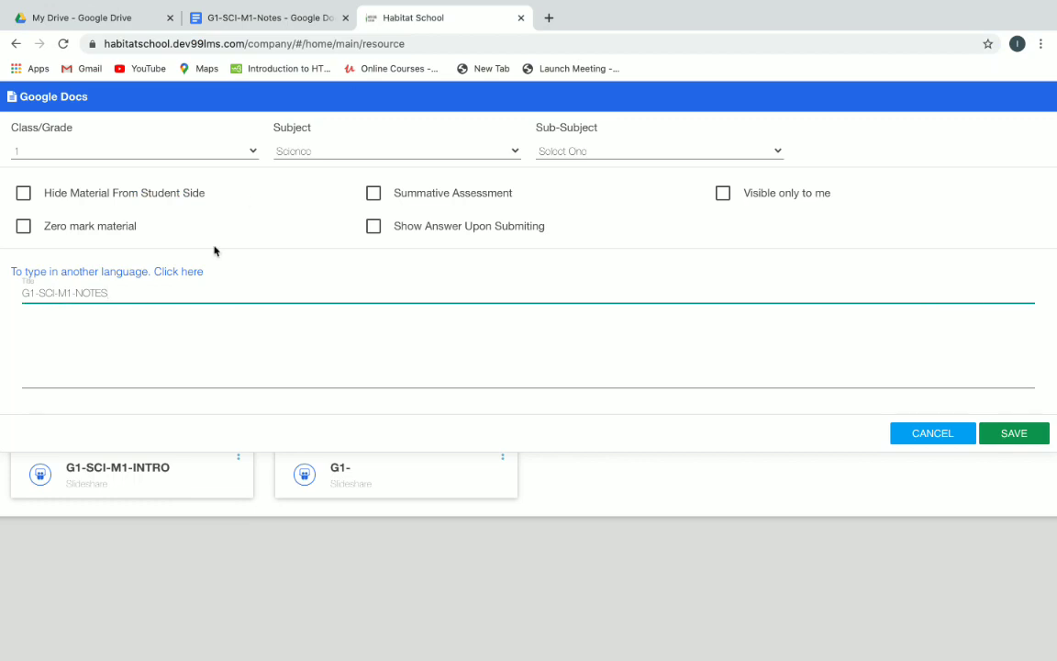
Paste the Google Docs link into the form and save the G1-SCI-M1-NOTES material
{"action": "left_click", "coordinate": [140, 359]}
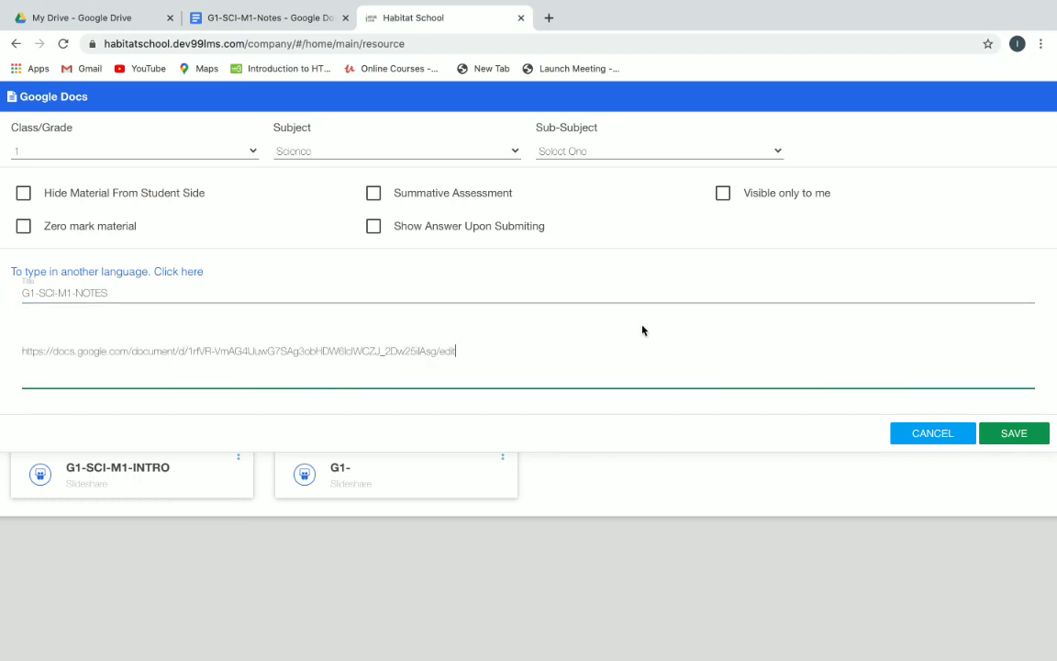
{"action": "left_click", "coordinate": [1003, 438]}
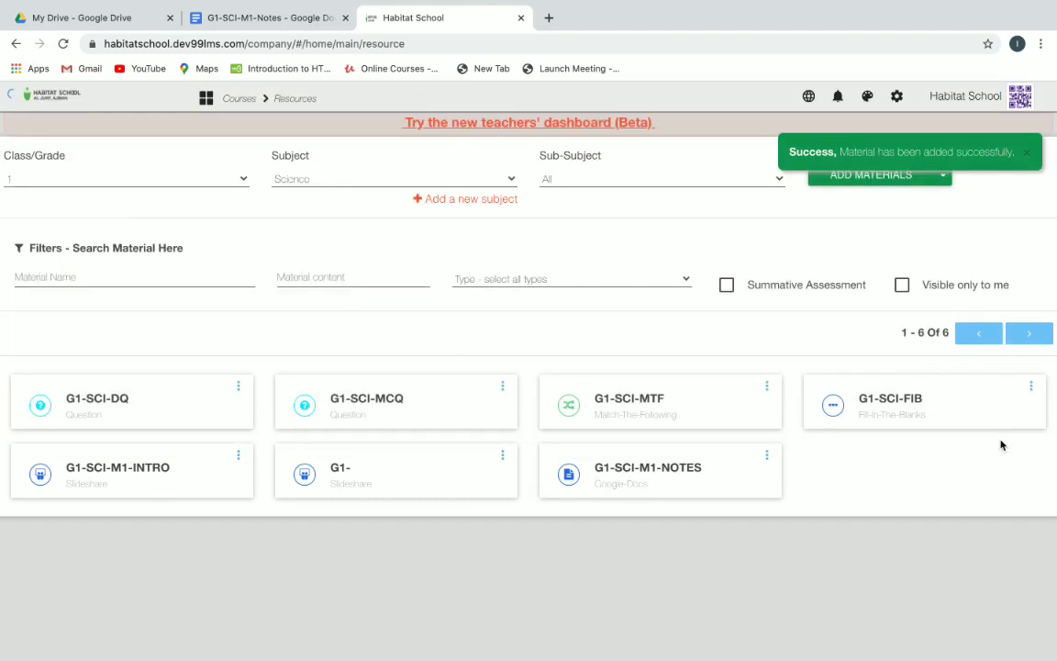
{"action": "left_click", "coordinate": [767, 456]}
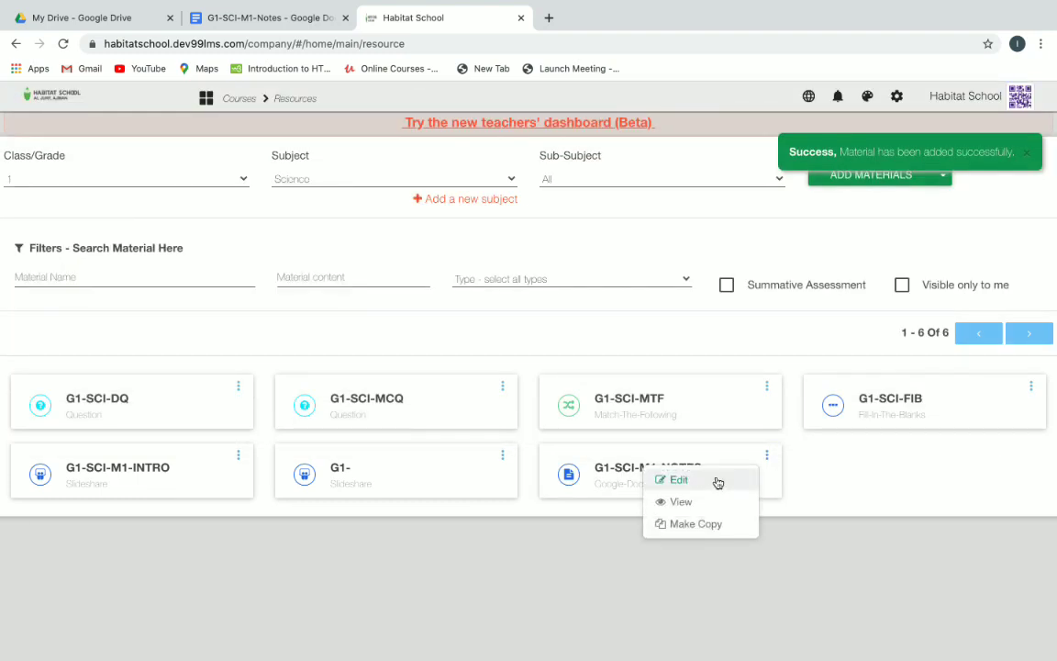
{"action": "left_click", "coordinate": [703, 503]}
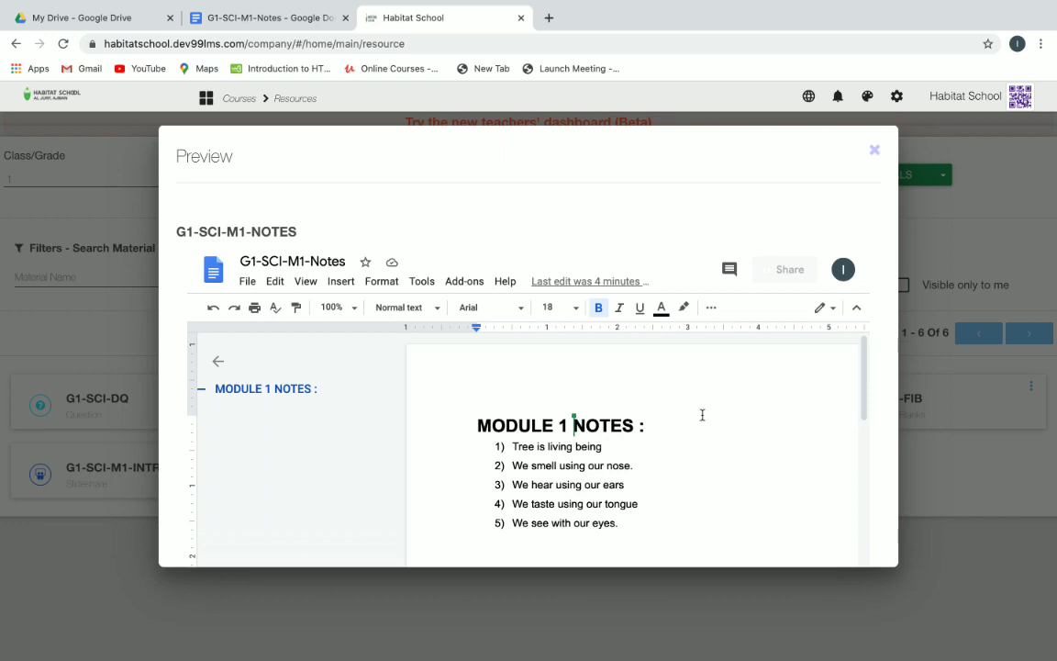
{"action": "scroll", "coordinate": [702, 414], "scroll_direction": "down", "scroll_amount": 10}
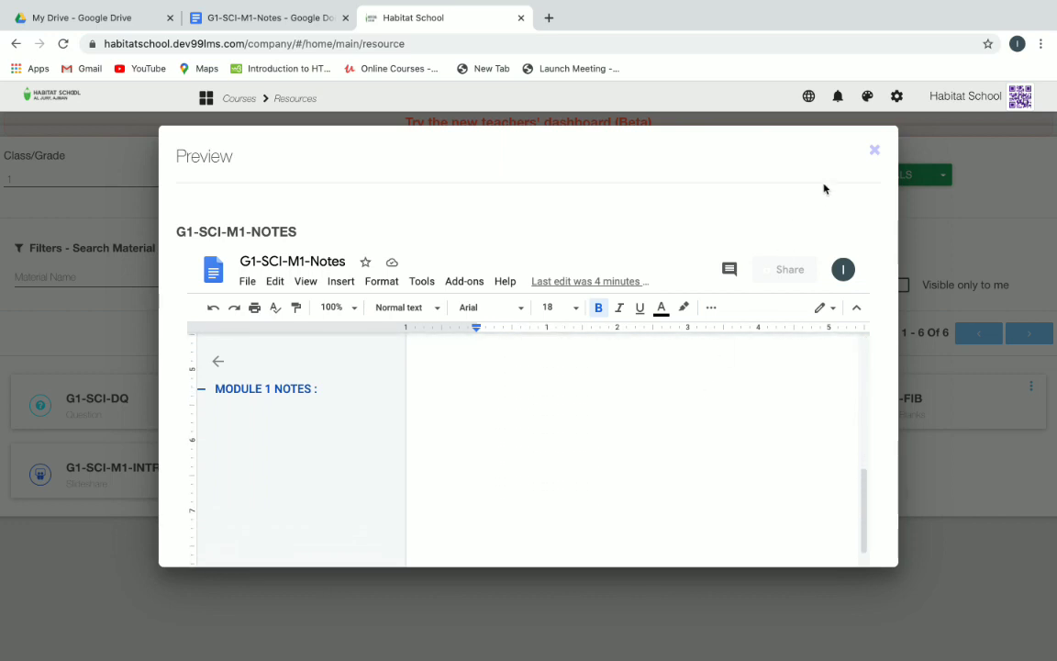
{"action": "left_click", "coordinate": [873, 150]}
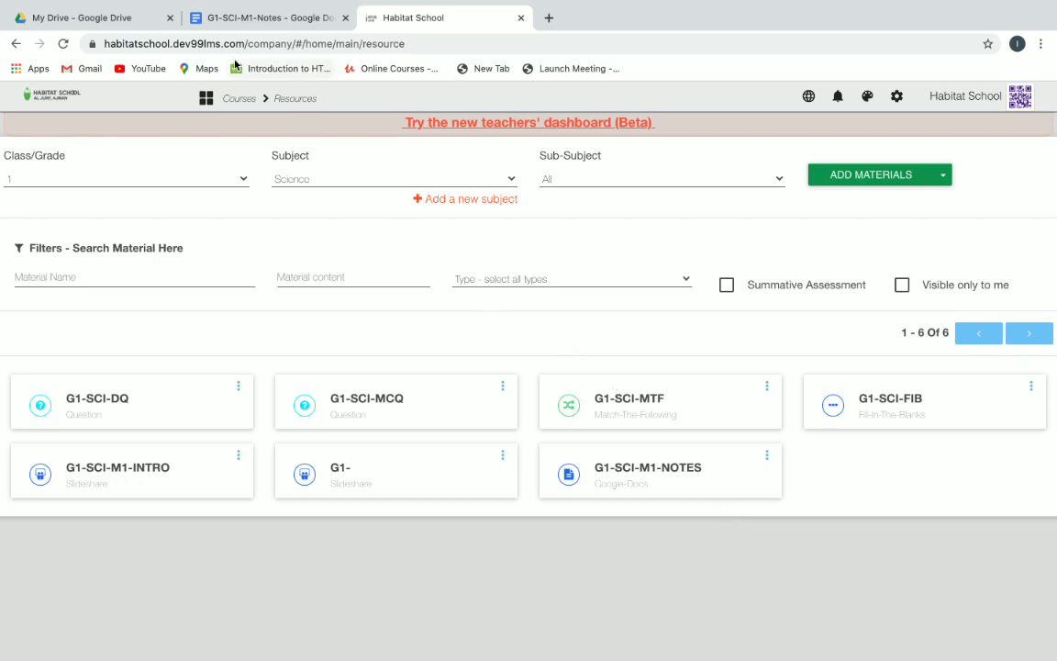
Back in Habitat School, open G1-SCIENCE-TEST COURSE's Edit course from Manage Published Courses
{"action": "left_click", "coordinate": [144, 28]}
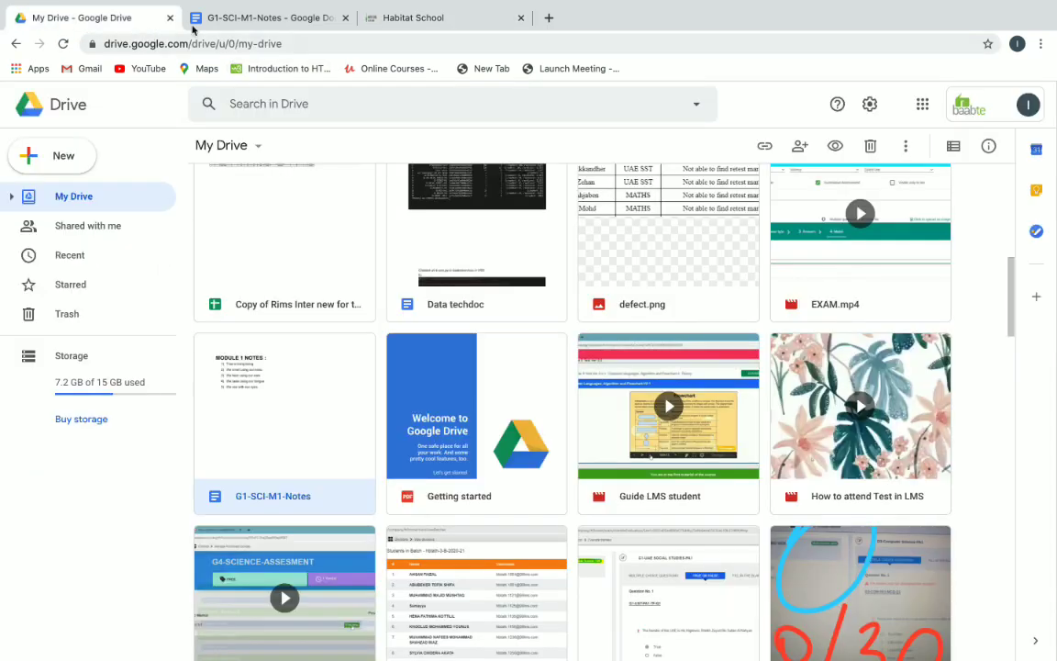
{"action": "left_click", "coordinate": [231, 22]}
{"action": "left_click", "coordinate": [415, 19]}
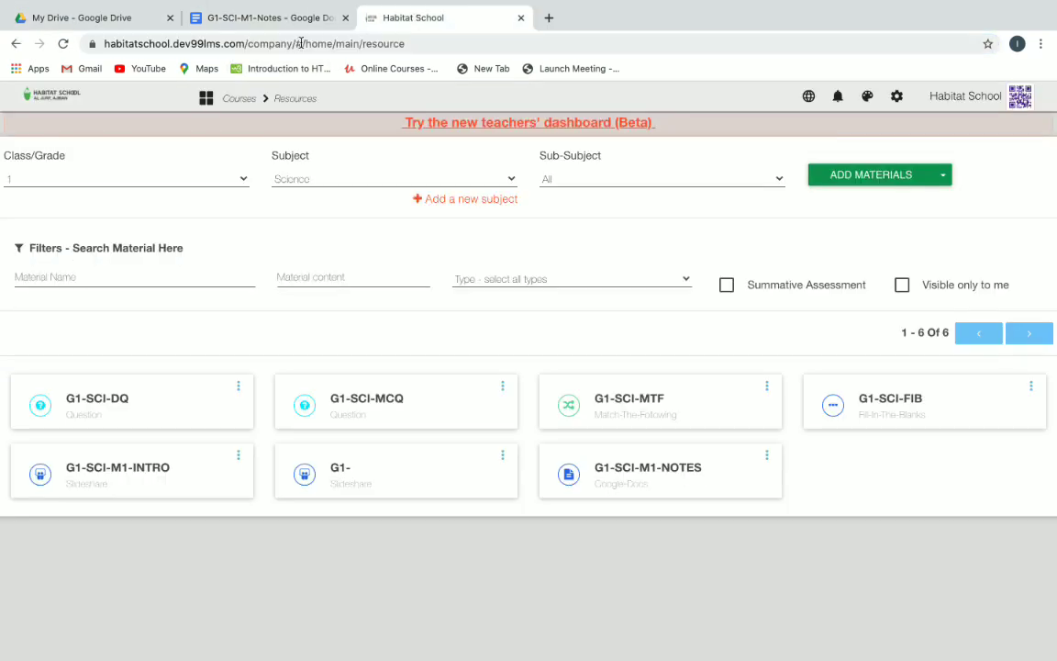
{"action": "left_click", "coordinate": [207, 97]}
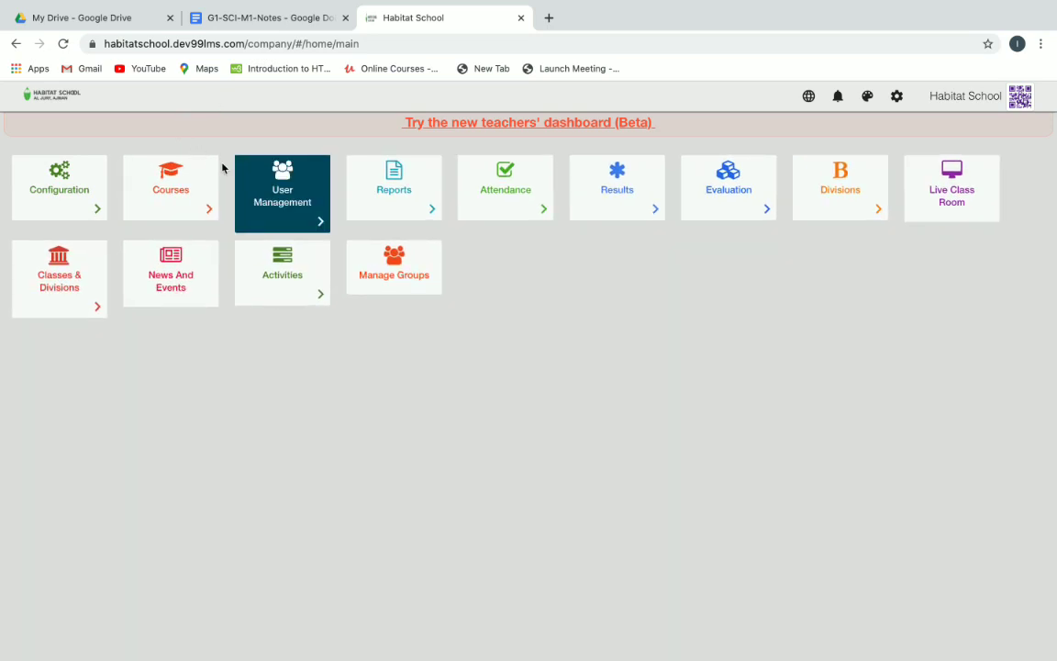
{"action": "left_click", "coordinate": [195, 178]}
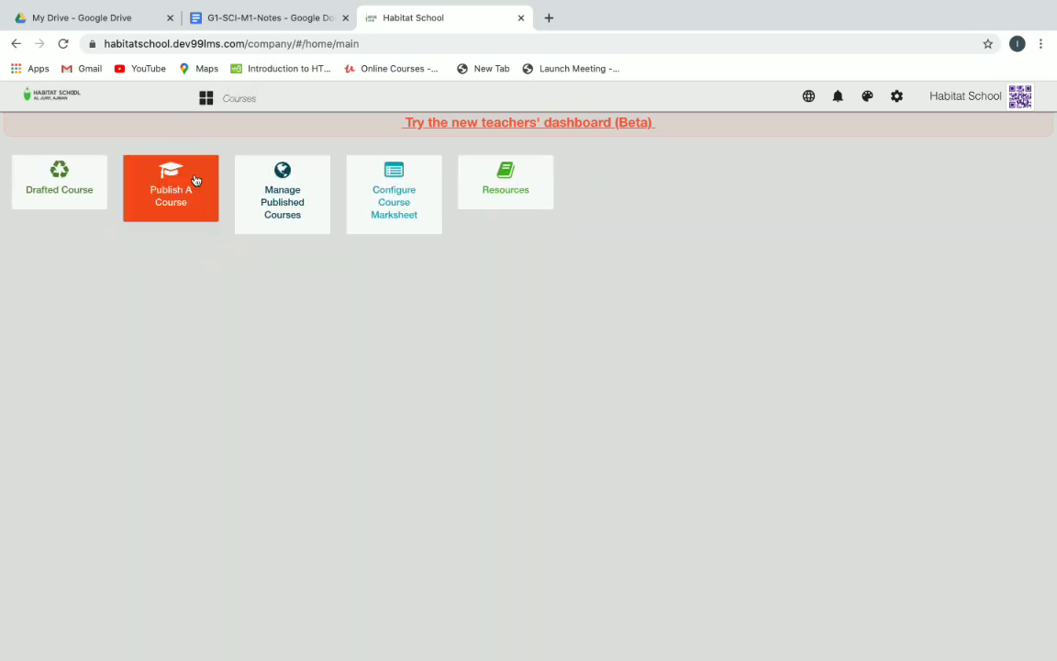
{"action": "left_click", "coordinate": [257, 194]}
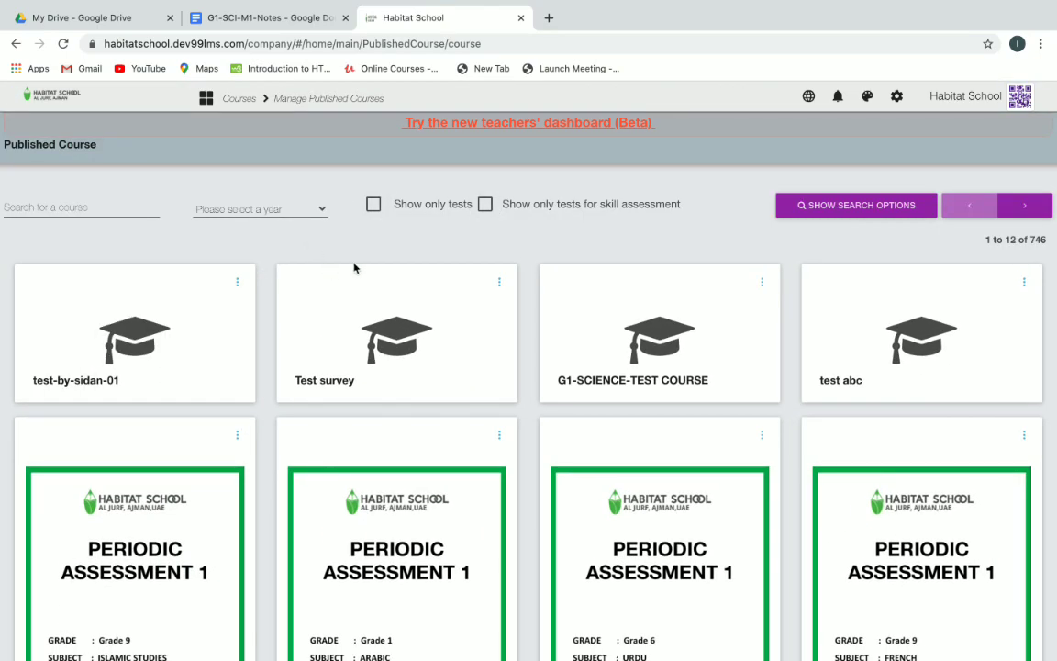
{"action": "left_click", "coordinate": [762, 284]}
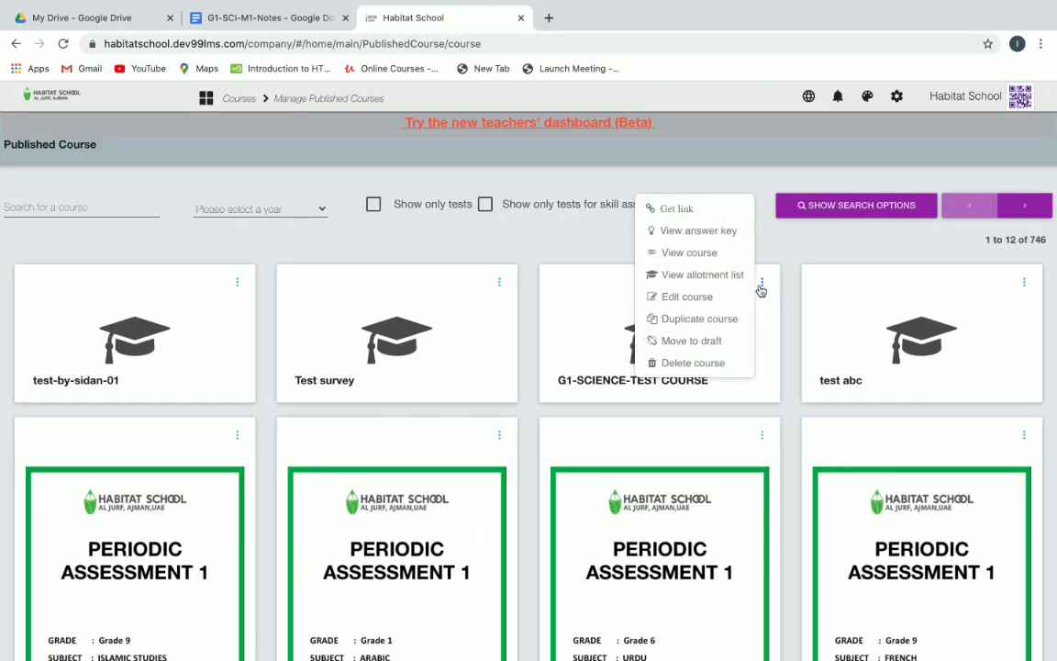
{"action": "left_click", "coordinate": [730, 296]}
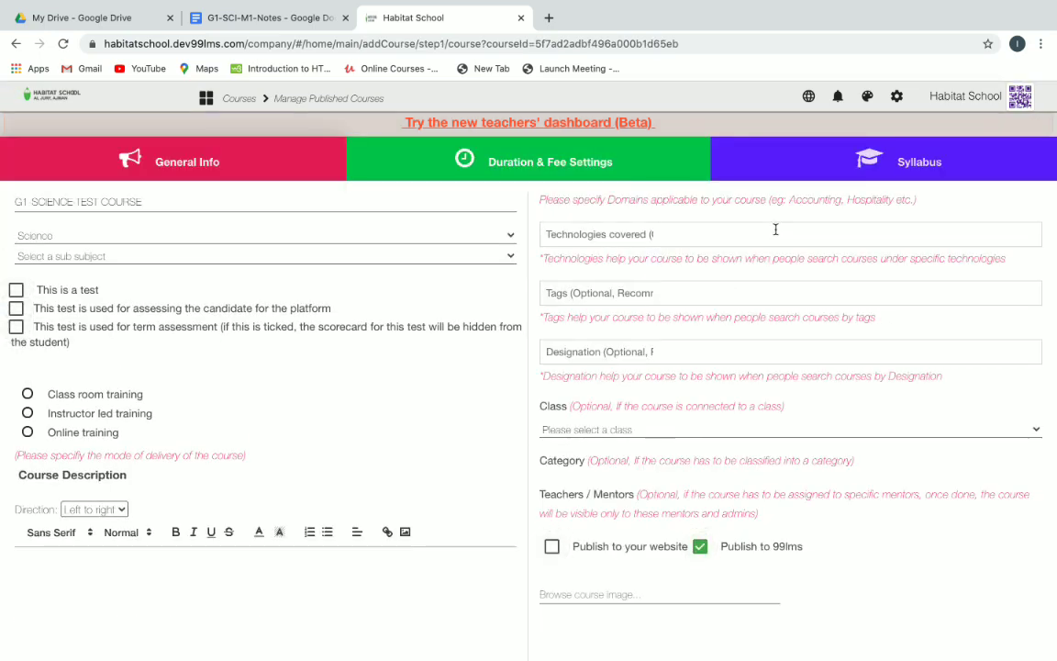
Delete G1-SCI-M1-INTRO from Module 1's Notes in the Syllabus, updating allocated courses too
{"action": "left_click", "coordinate": [807, 177]}
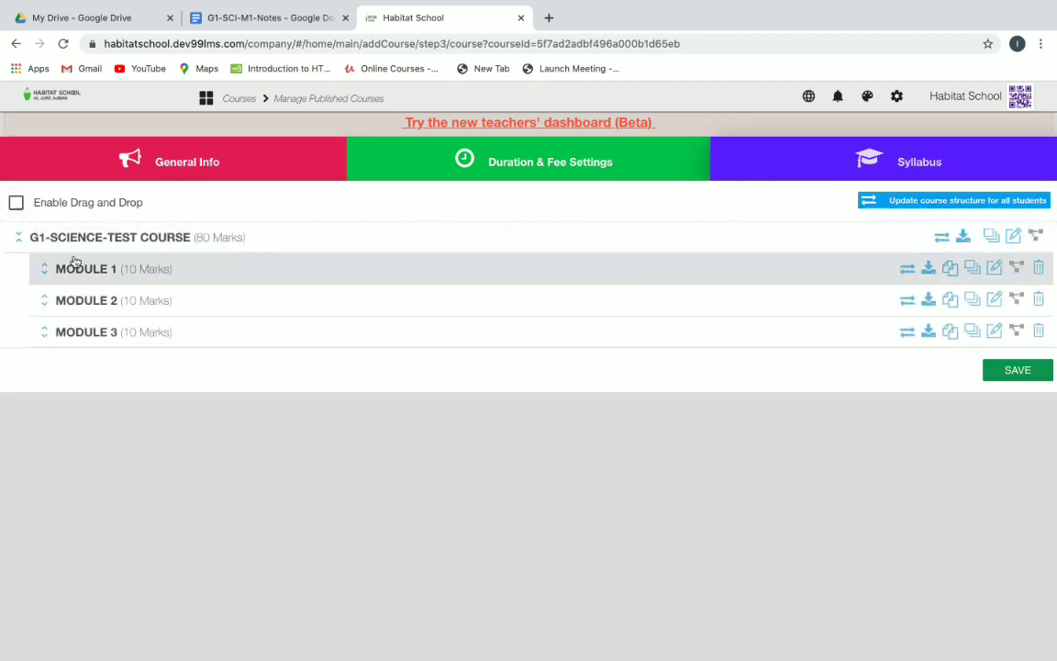
{"action": "left_click", "coordinate": [44, 269]}
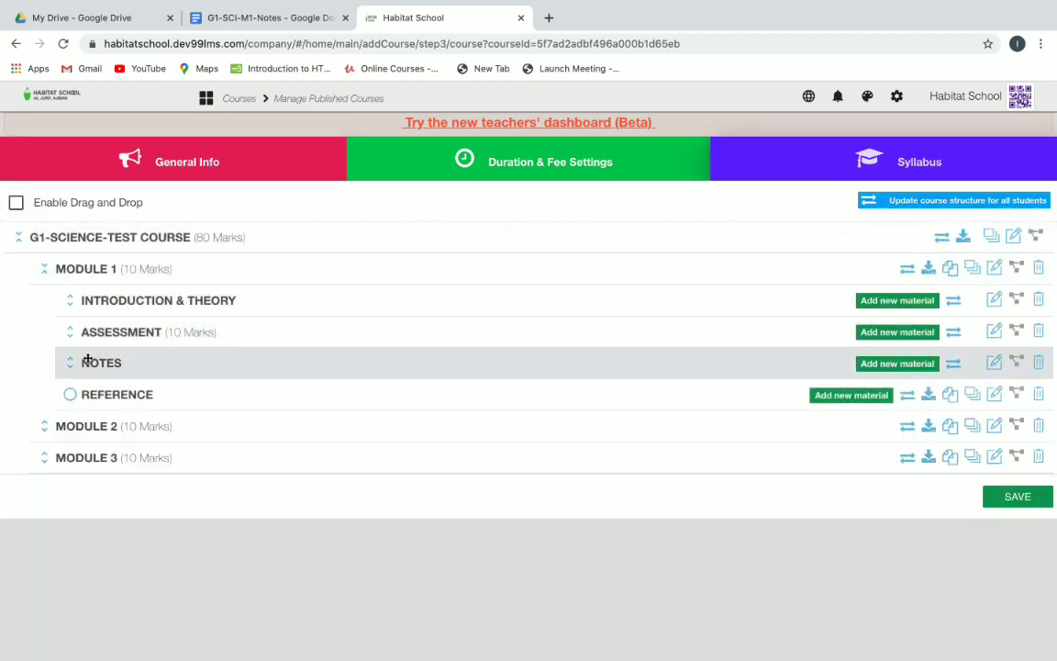
{"action": "left_click", "coordinate": [75, 362]}
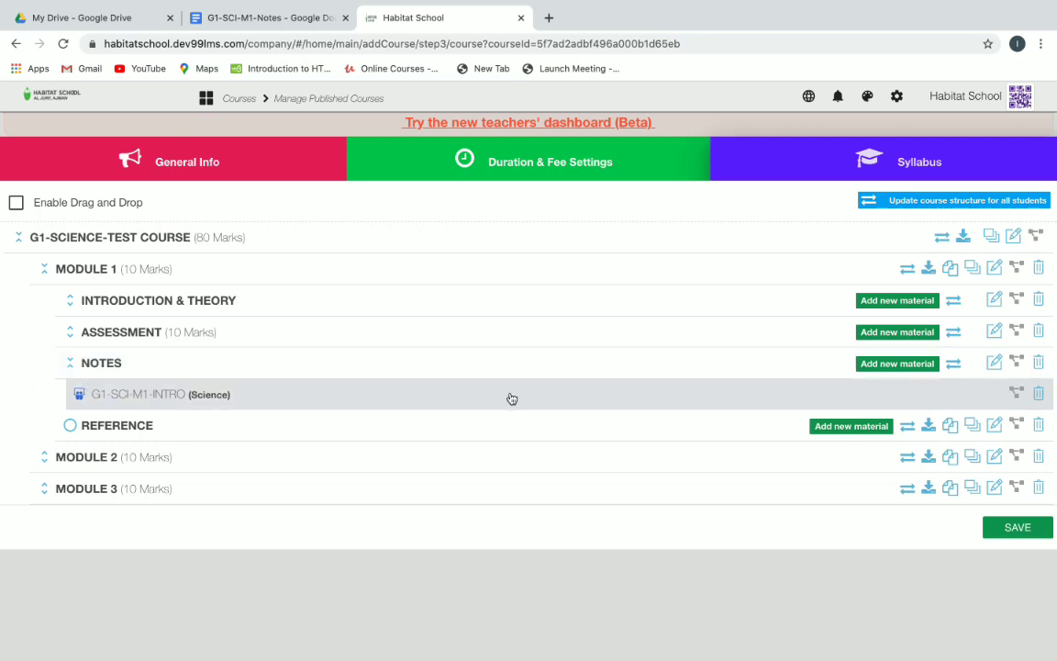
{"action": "left_click", "coordinate": [1040, 394]}
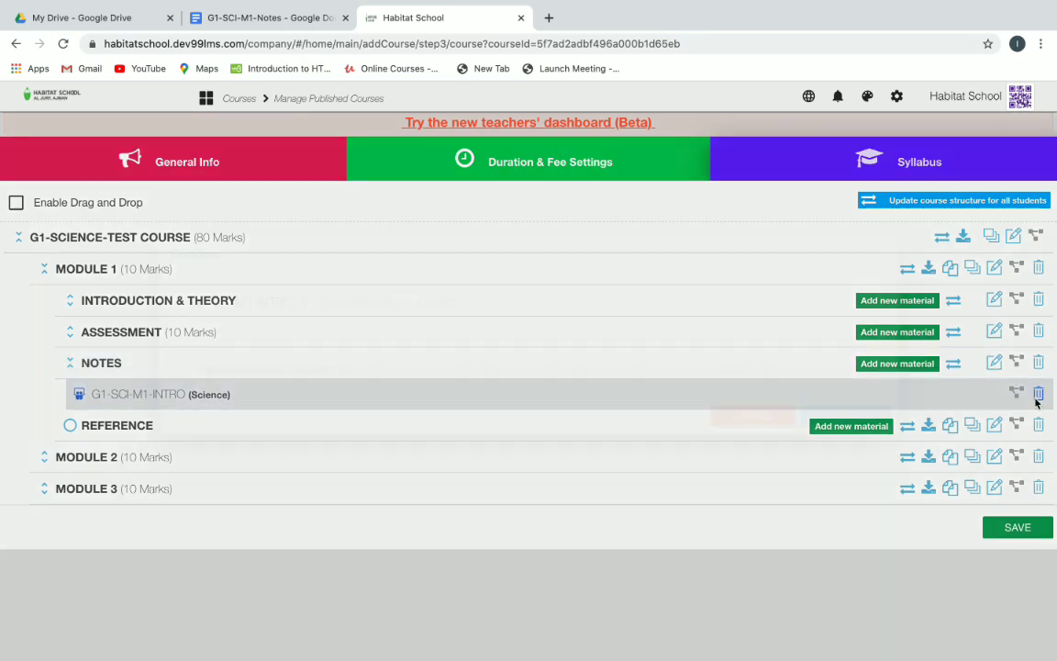
{"action": "left_click", "coordinate": [182, 371]}
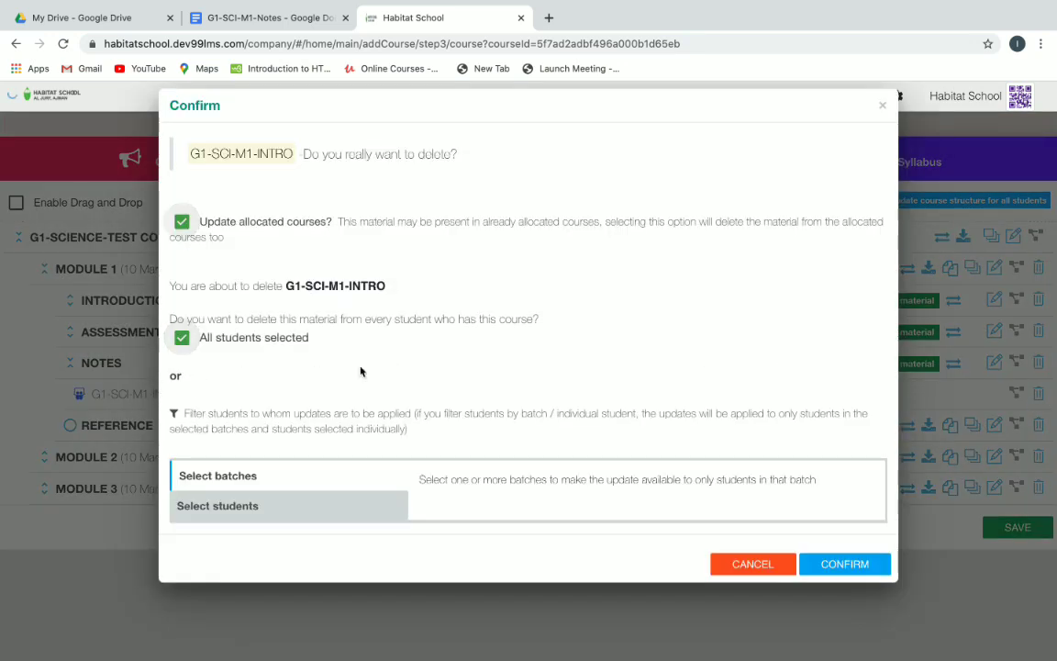
{"action": "left_click", "coordinate": [840, 577]}
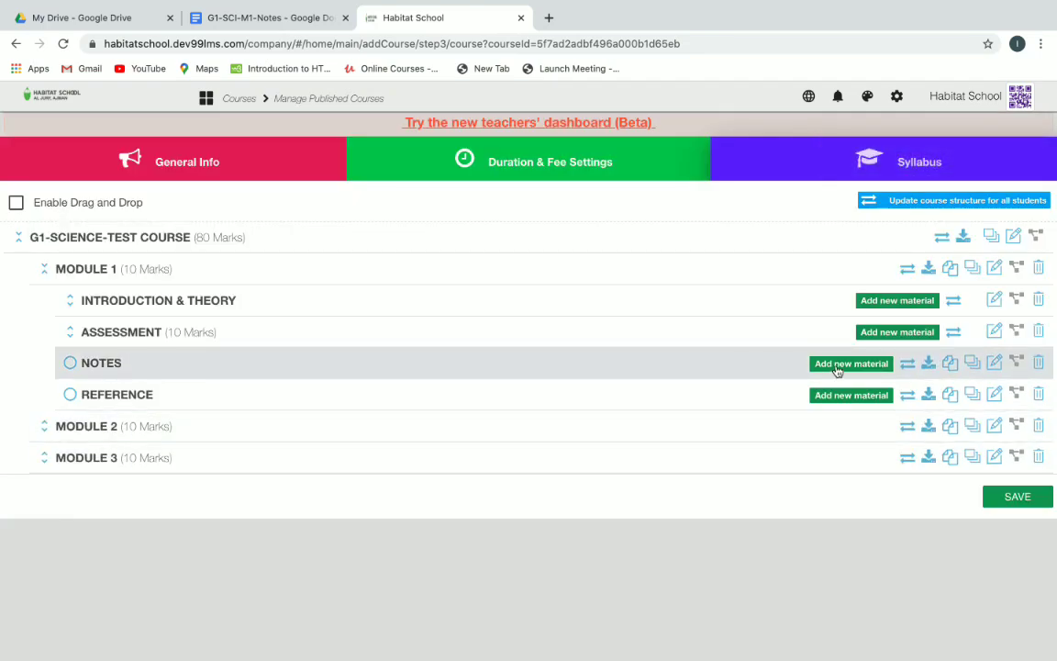
Search materials by name for 'G' and import G1-SCI-M1-NOTES into Module 1's Notes
{"action": "left_click", "coordinate": [837, 370]}
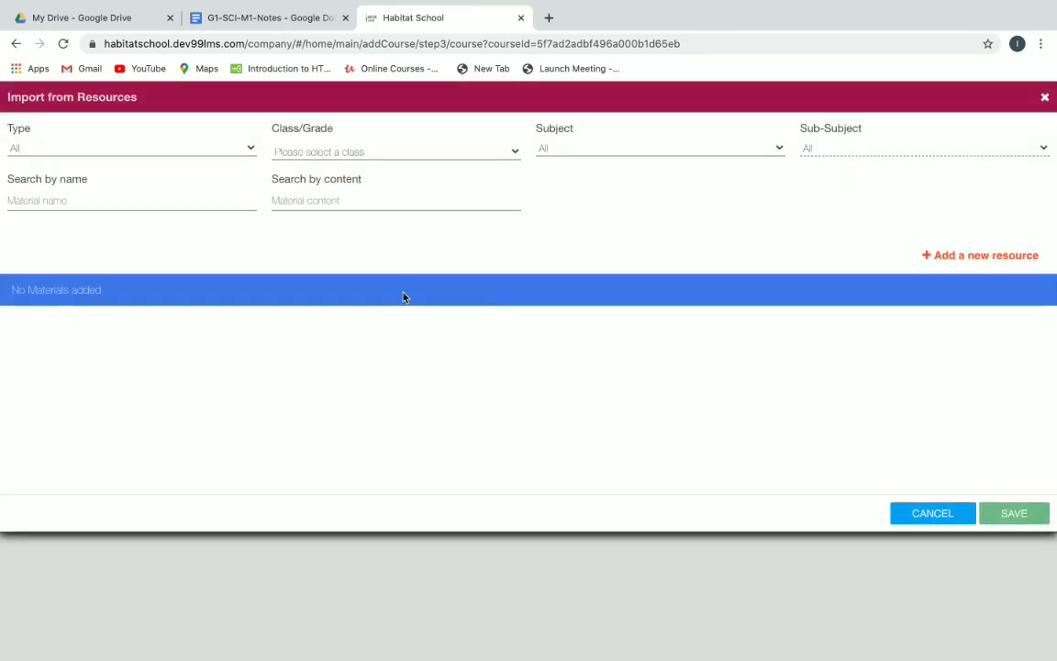
{"action": "left_click", "coordinate": [113, 206]}
{"action": "type", "text": "G1"}
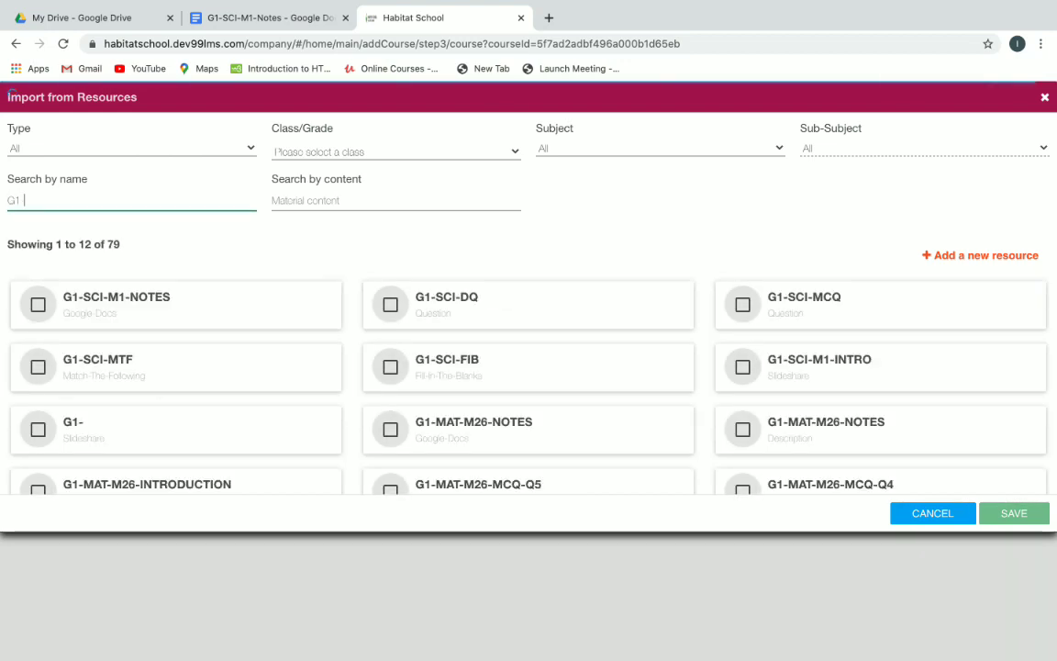
{"action": "left_click", "coordinate": [38, 305]}
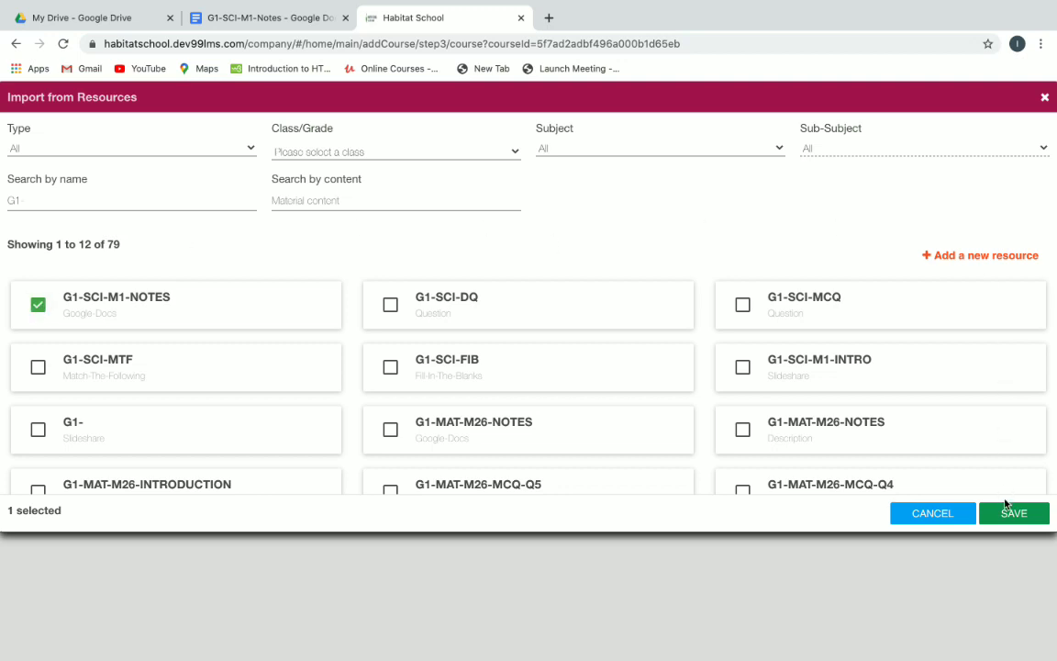
{"action": "left_click", "coordinate": [1009, 512]}
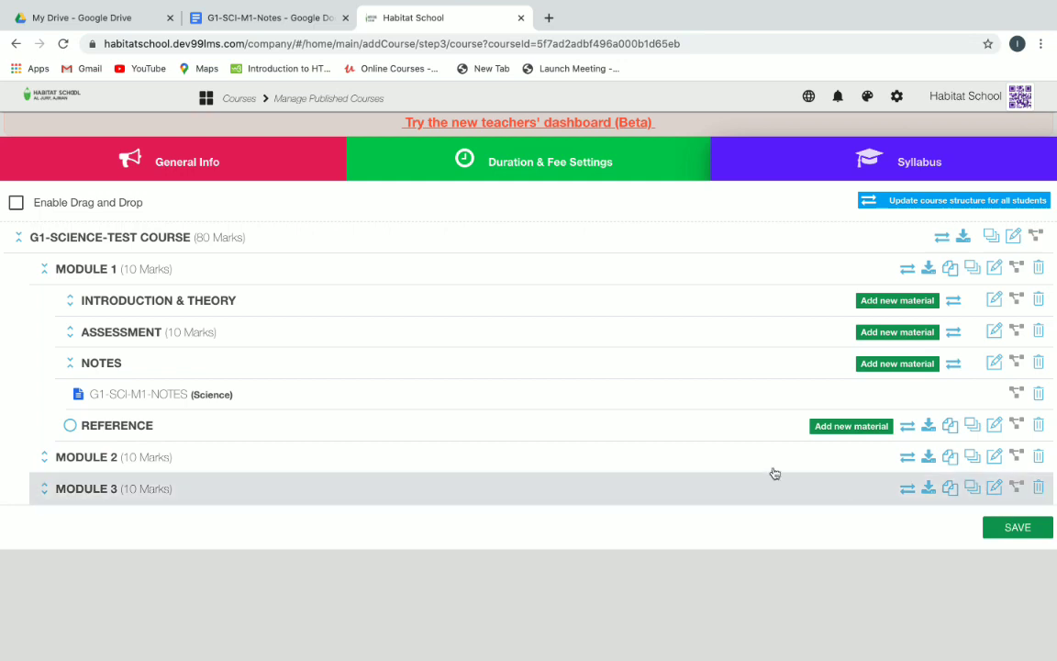
Preview the G1-SCI-M1-NOTES notes, close the preview, and collapse Module 1 in the syllabus
{"action": "left_click", "coordinate": [150, 396]}
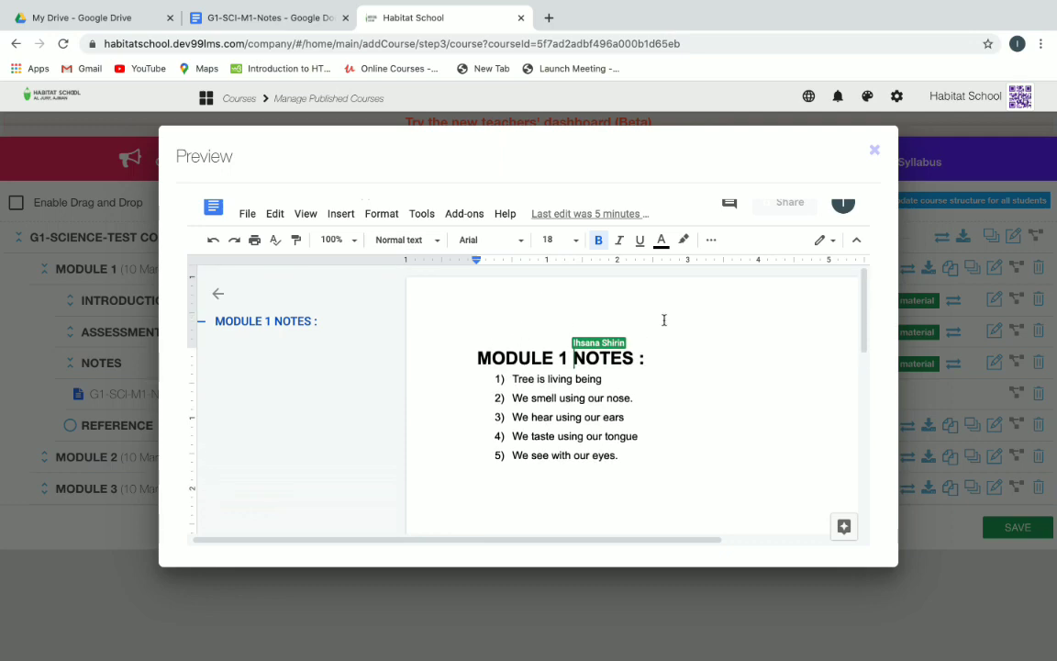
{"action": "left_click", "coordinate": [874, 152]}
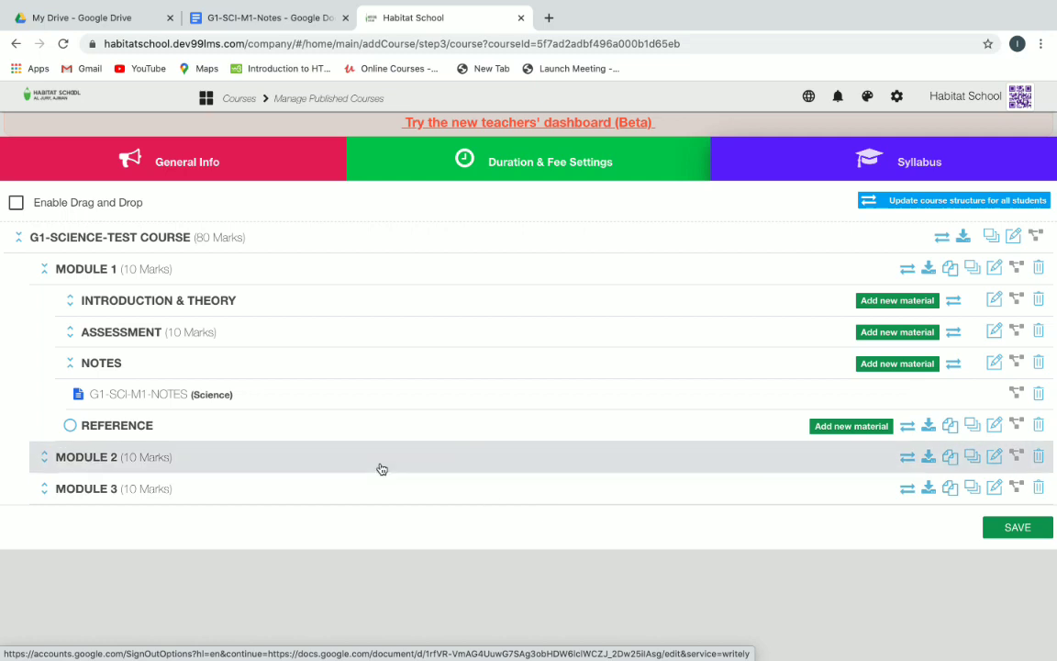
{"action": "left_click", "coordinate": [43, 270]}
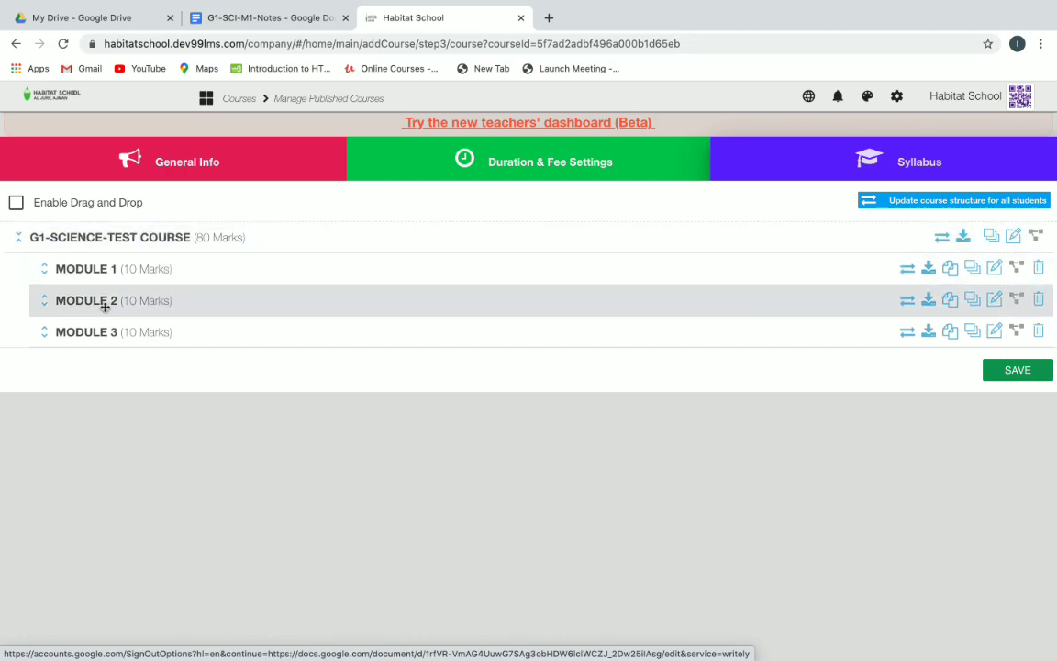